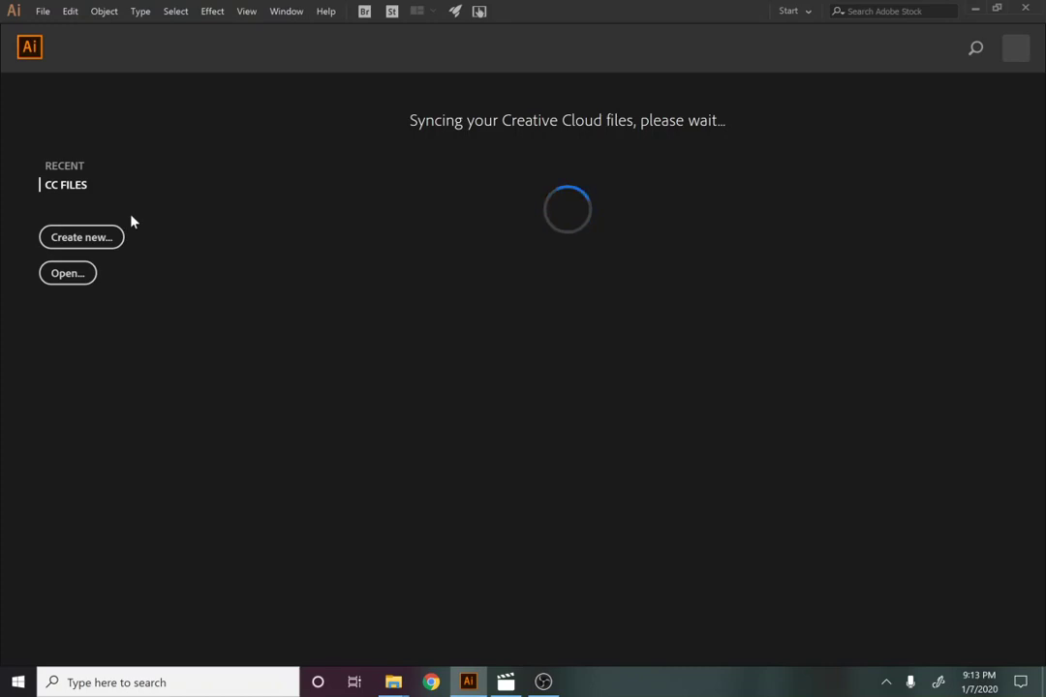
Create a new blank document using the Web-Large 1920 × 1080 px preset.
left_click(81, 239)
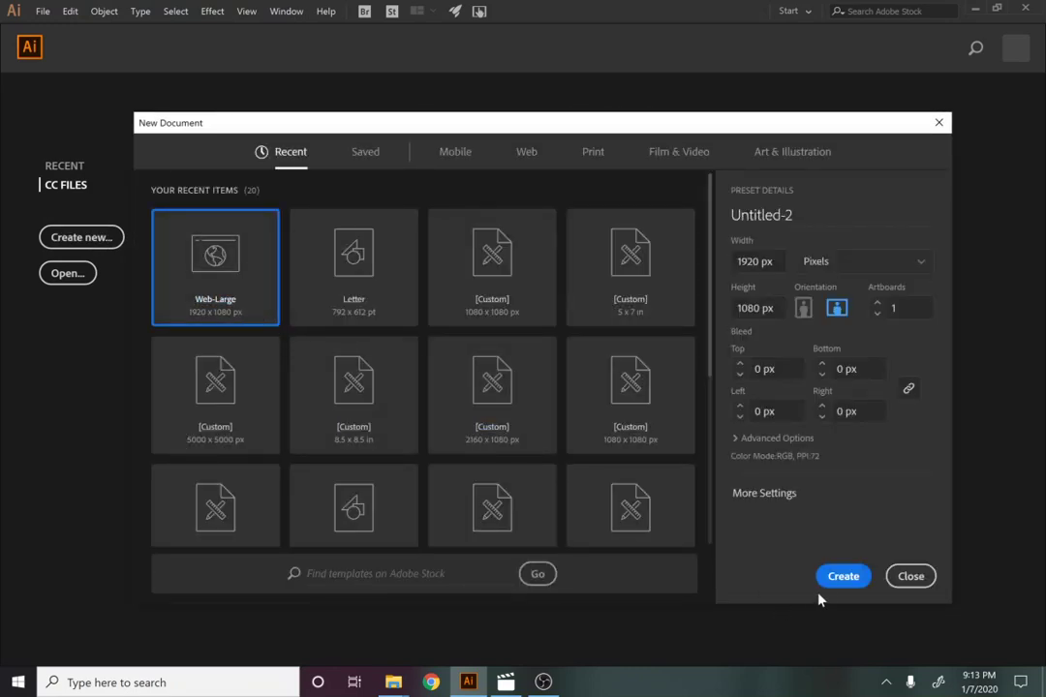
left_click(836, 580)
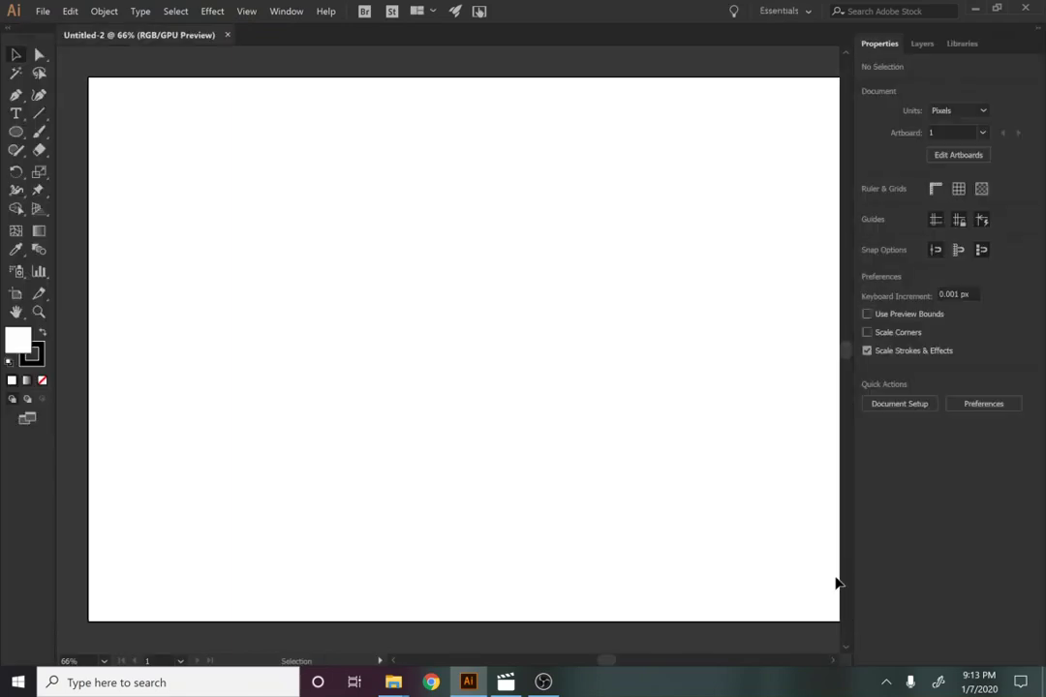
Draw a 610 px circle on the artboard's left with no stroke and blue 008AE9 fill.
left_click(17, 135)
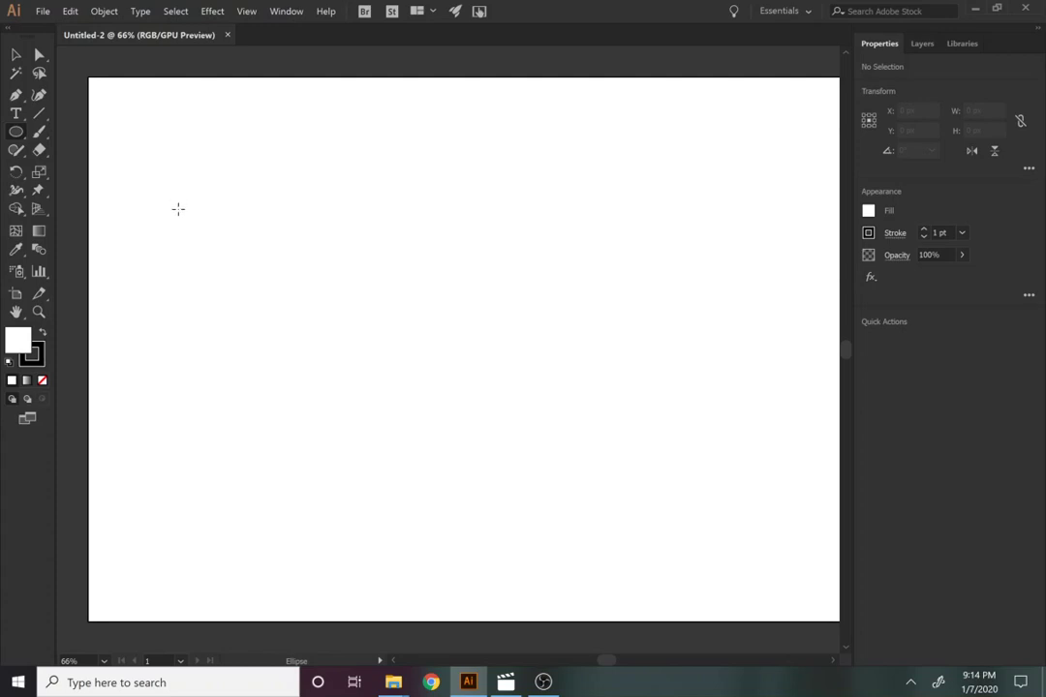
left_click_drag(179, 210, 445, 516)
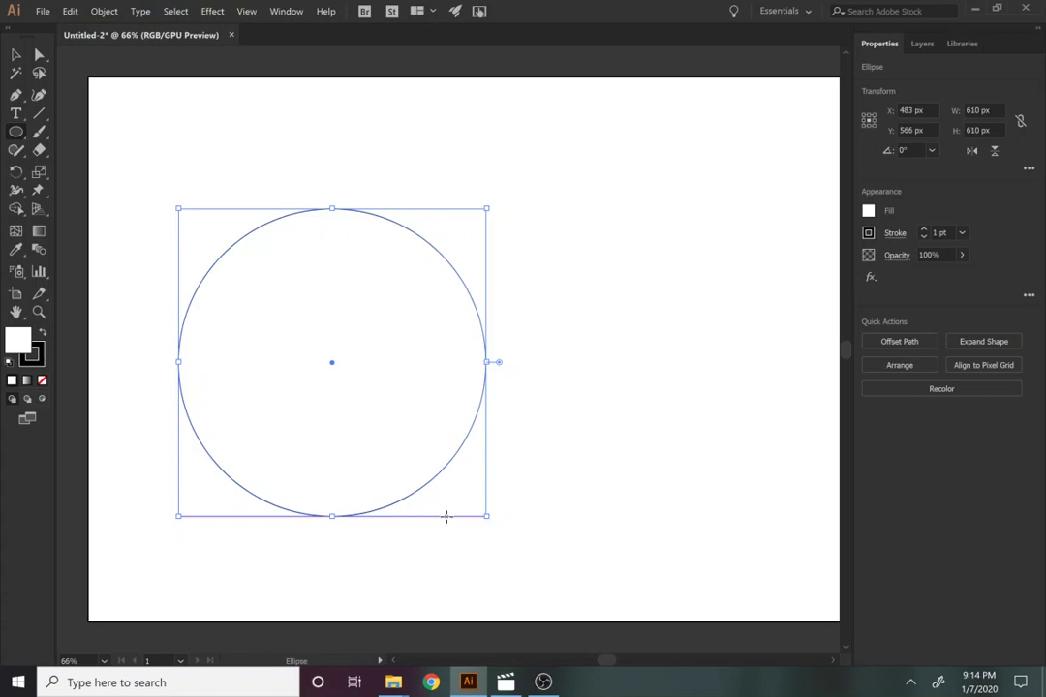
left_click(869, 235)
left_click(701, 291)
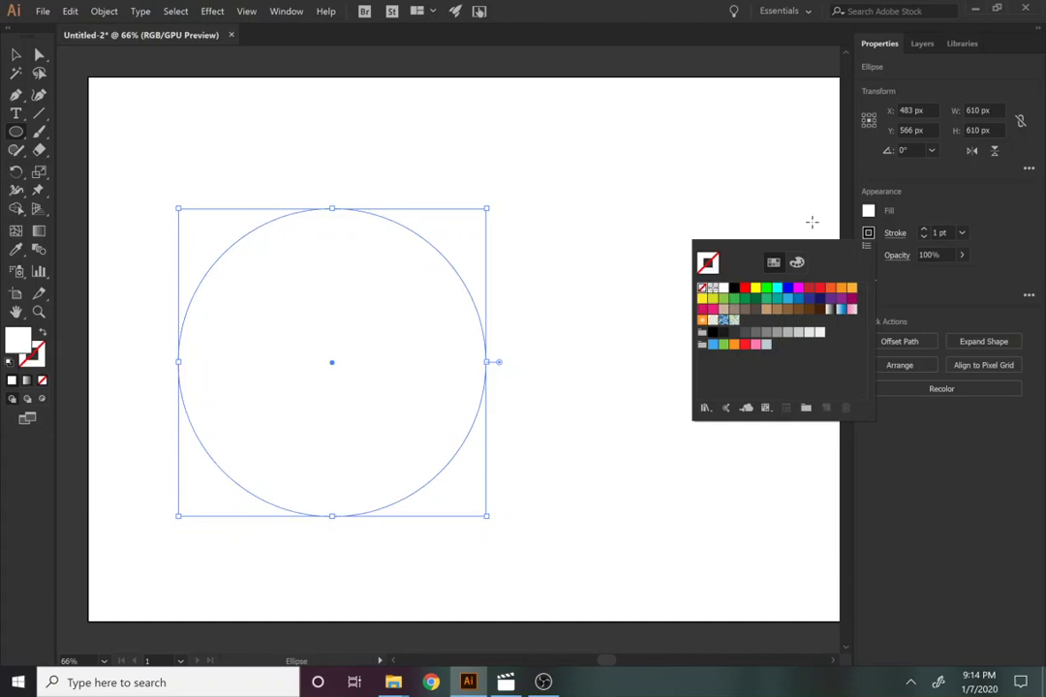
left_click(869, 210)
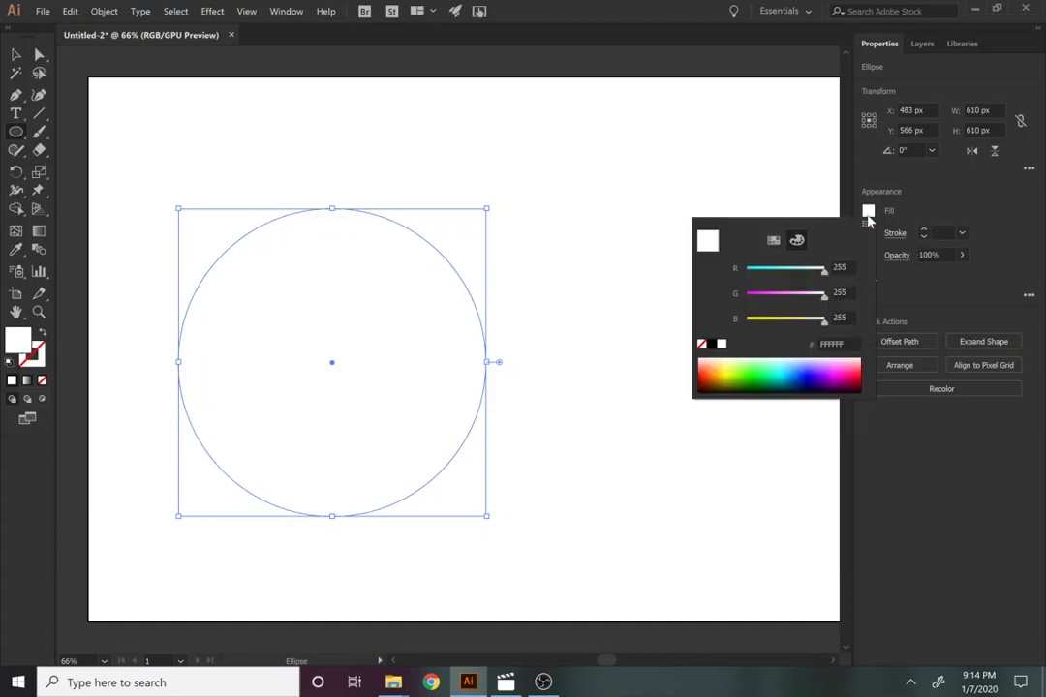
left_click(794, 371)
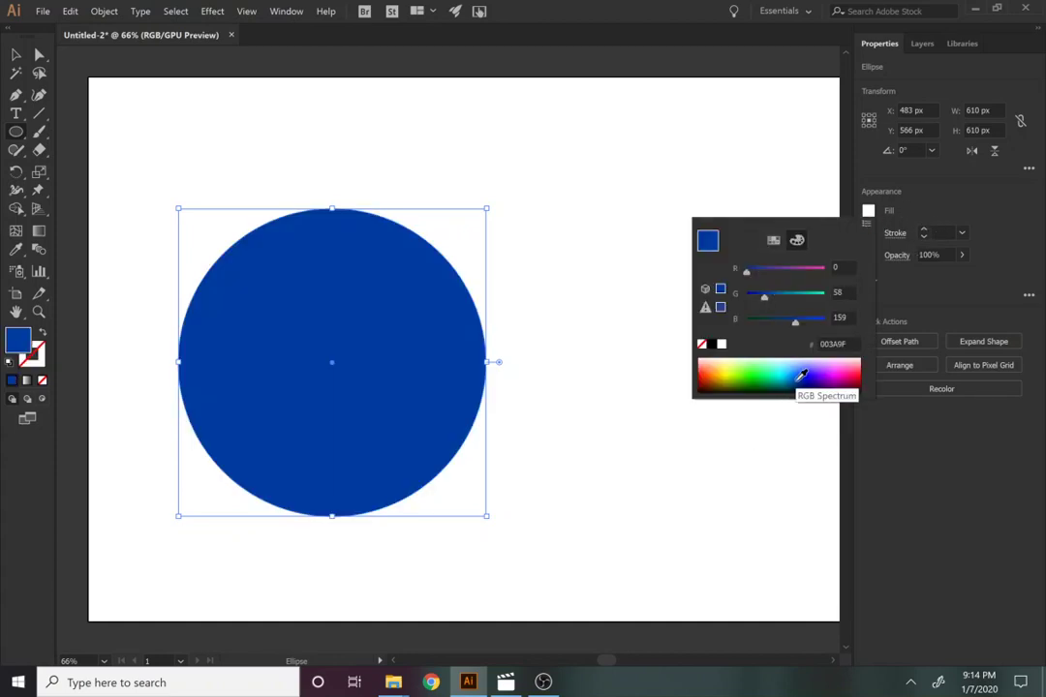
left_click(797, 370)
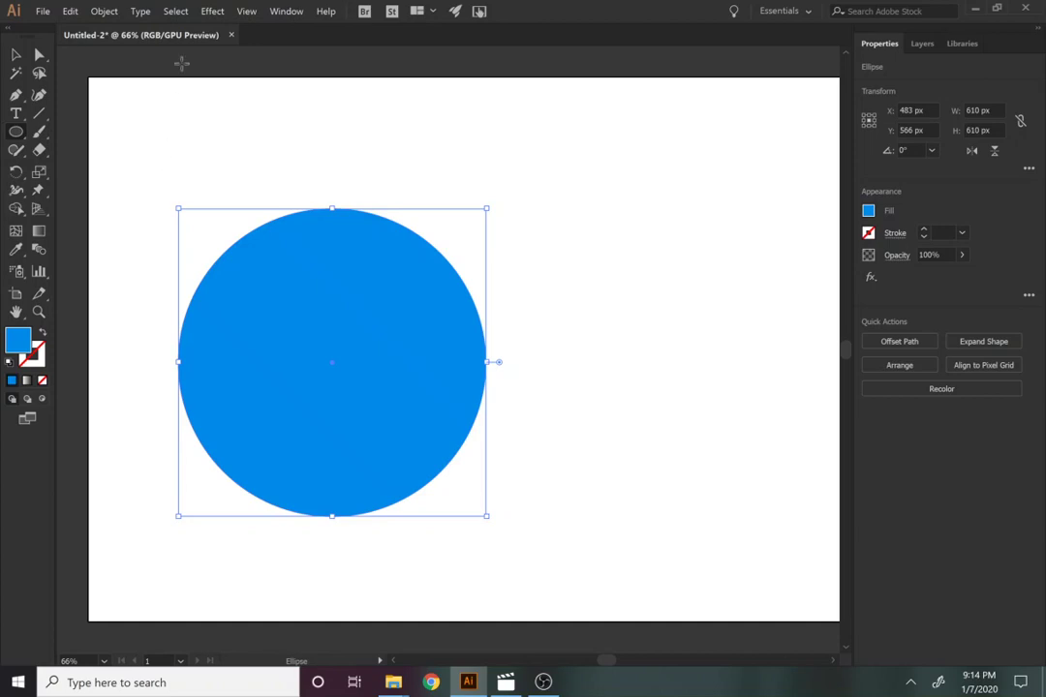
left_click(97, 16)
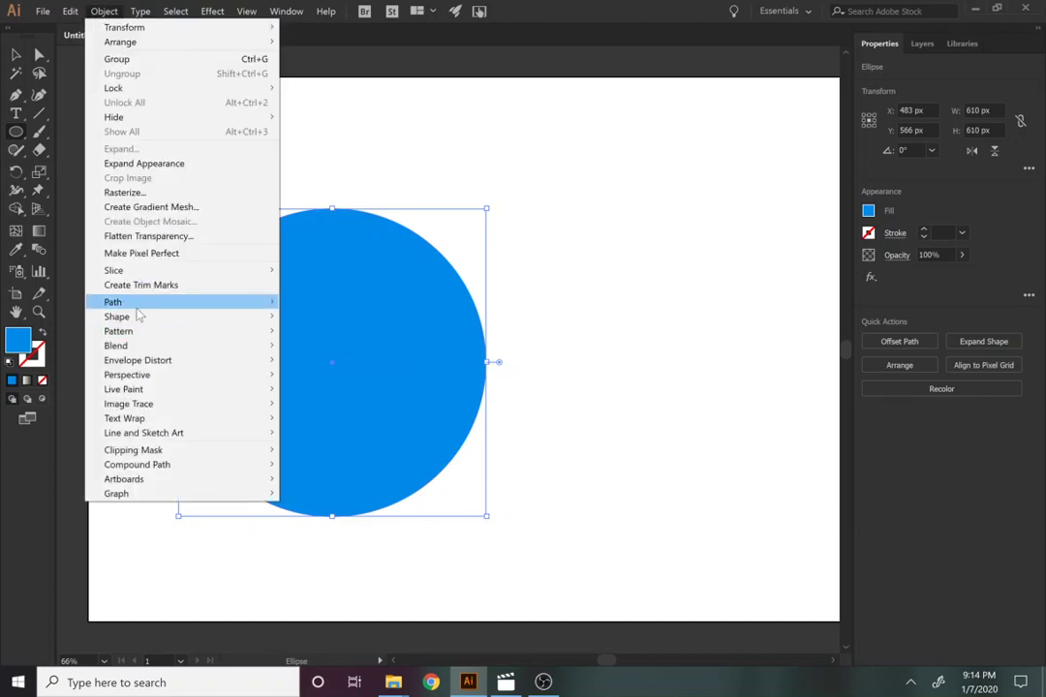
Preview a -30 px Offset Path on the circle, then cancel it.
mouse_move(219, 307)
left_click(373, 348)
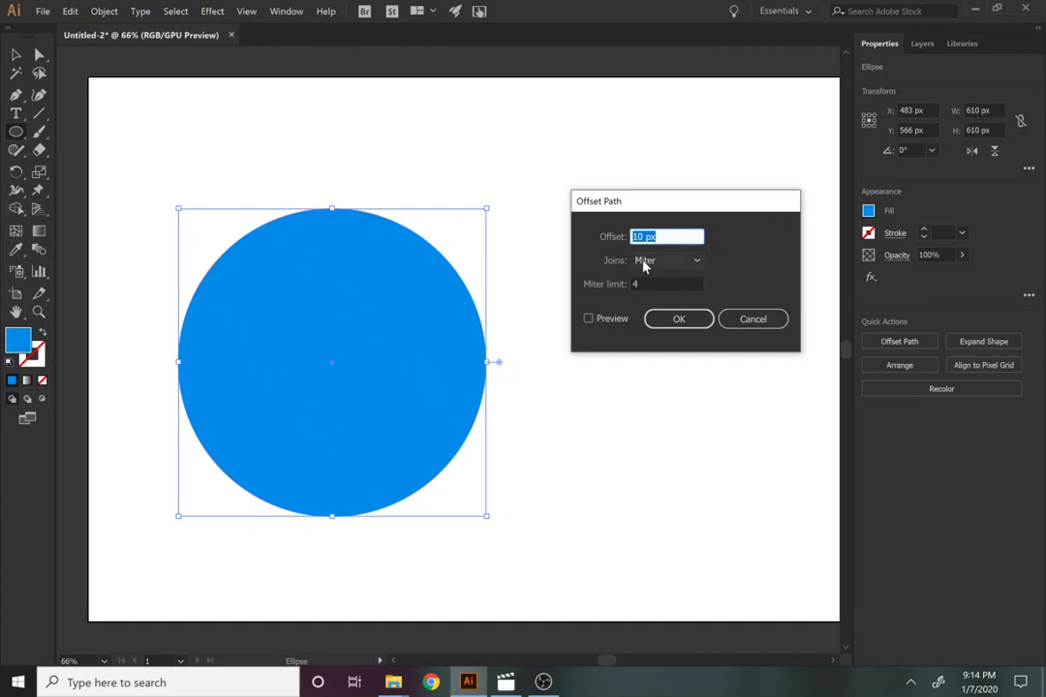
type("-30")
left_click(597, 320)
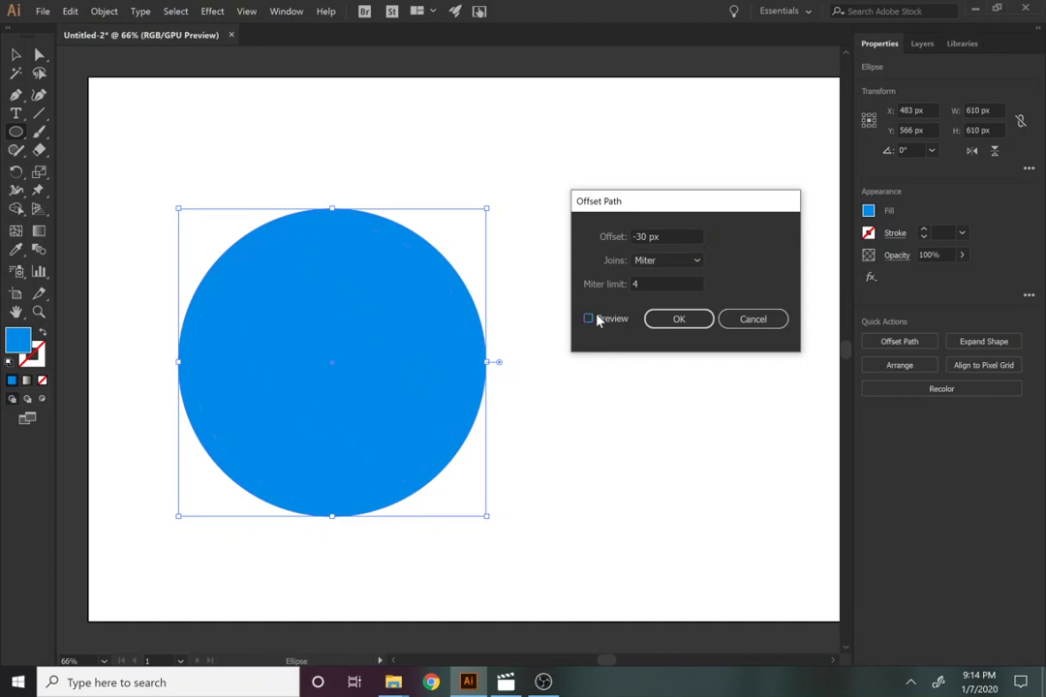
left_click(733, 312)
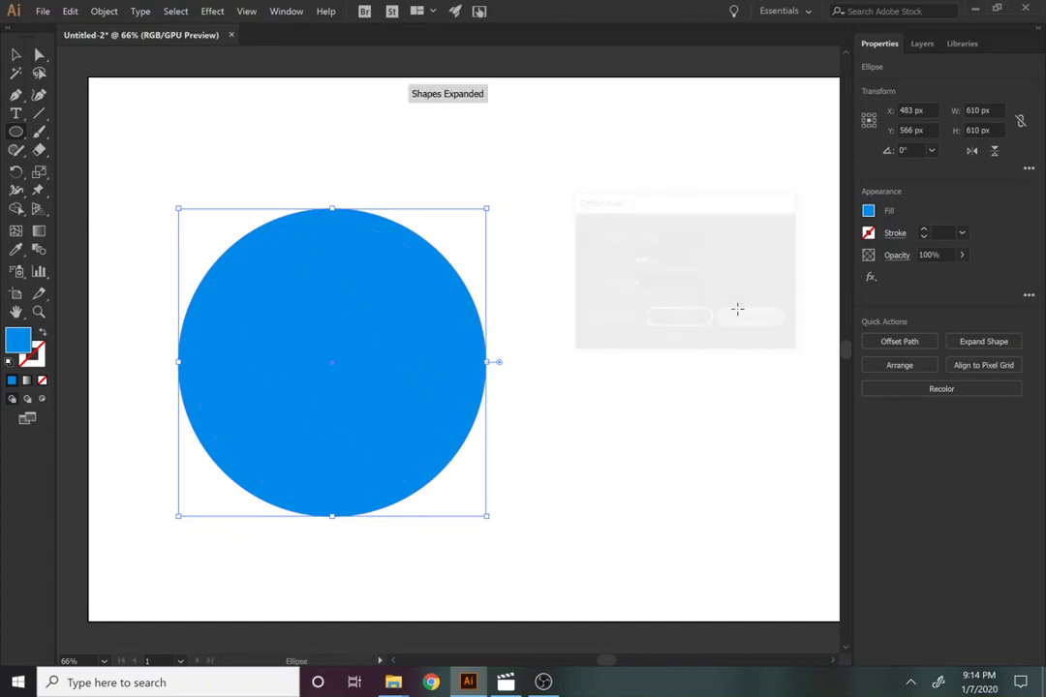
Change Layer 1's layer colour to Orange in the Layers panel.
left_click(924, 43)
left_click(885, 70)
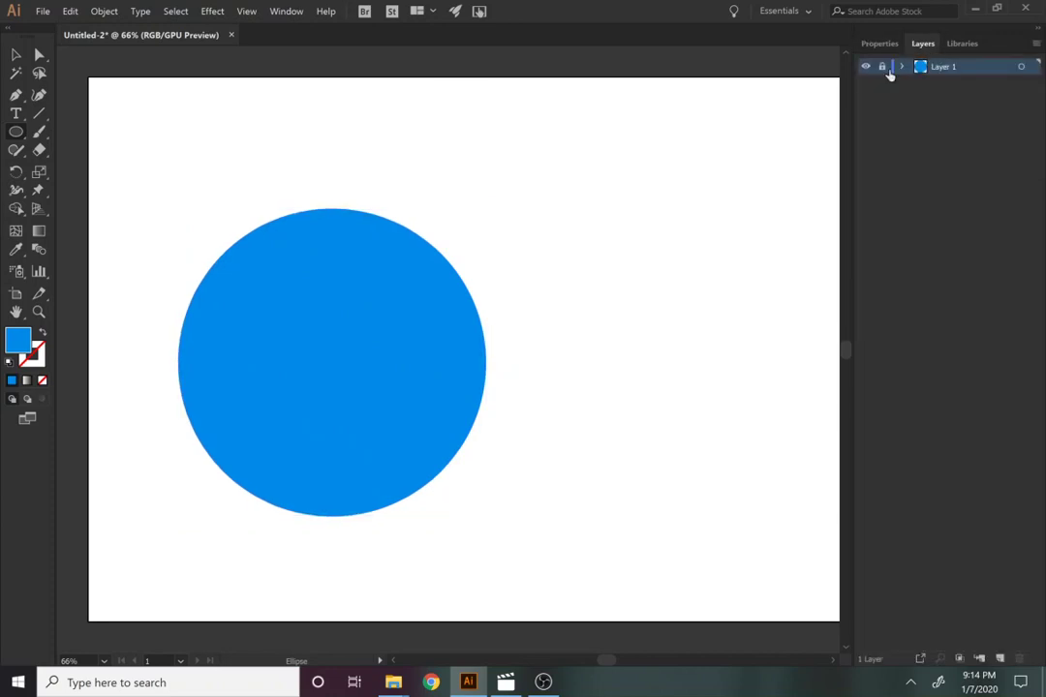
left_click(901, 70)
left_click(901, 69)
double_click(937, 68)
double_click(925, 68)
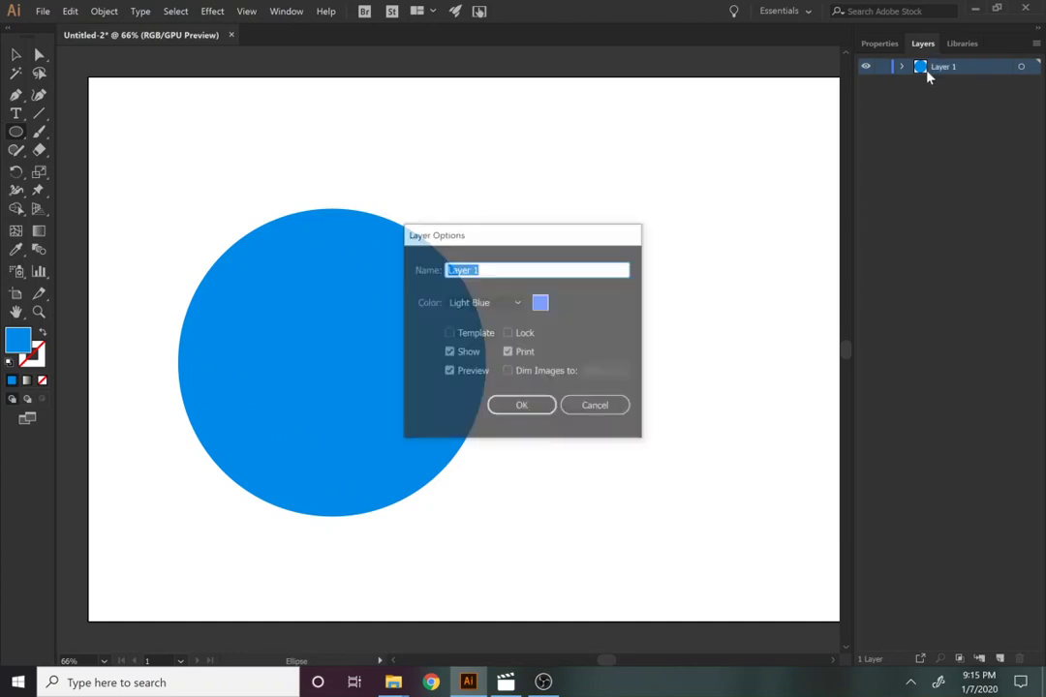
left_click(515, 302)
left_click(478, 475)
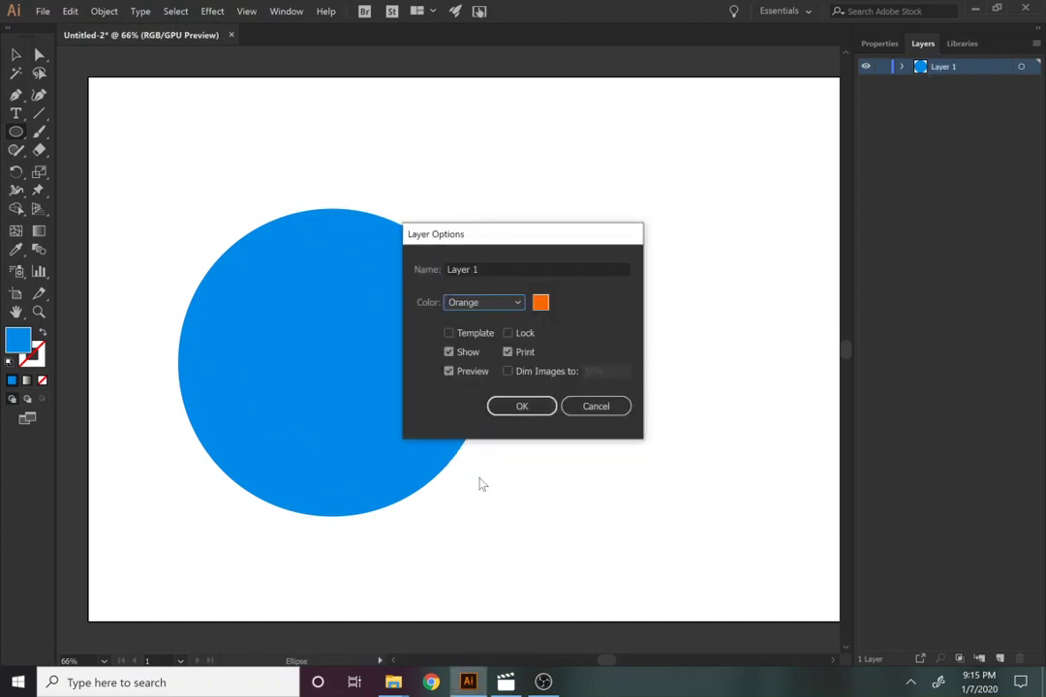
left_click(519, 407)
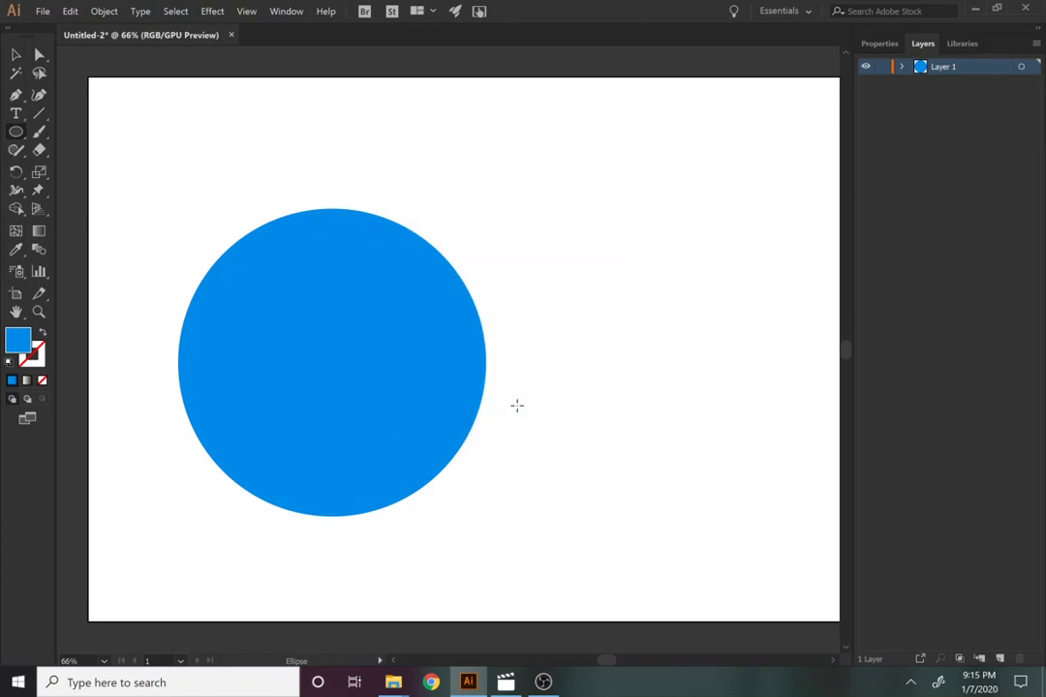
left_click(879, 44)
Dismiss the Ellipse size dialog and select the blue circle.
left_click(398, 294)
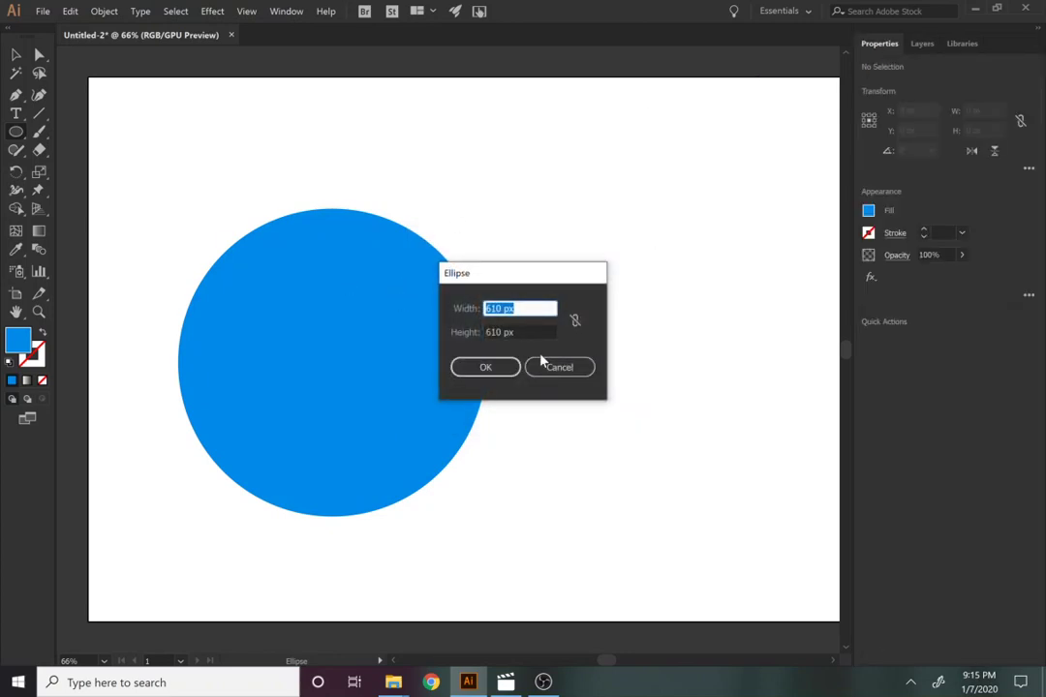
type("0")
left_click(585, 366)
key("v")
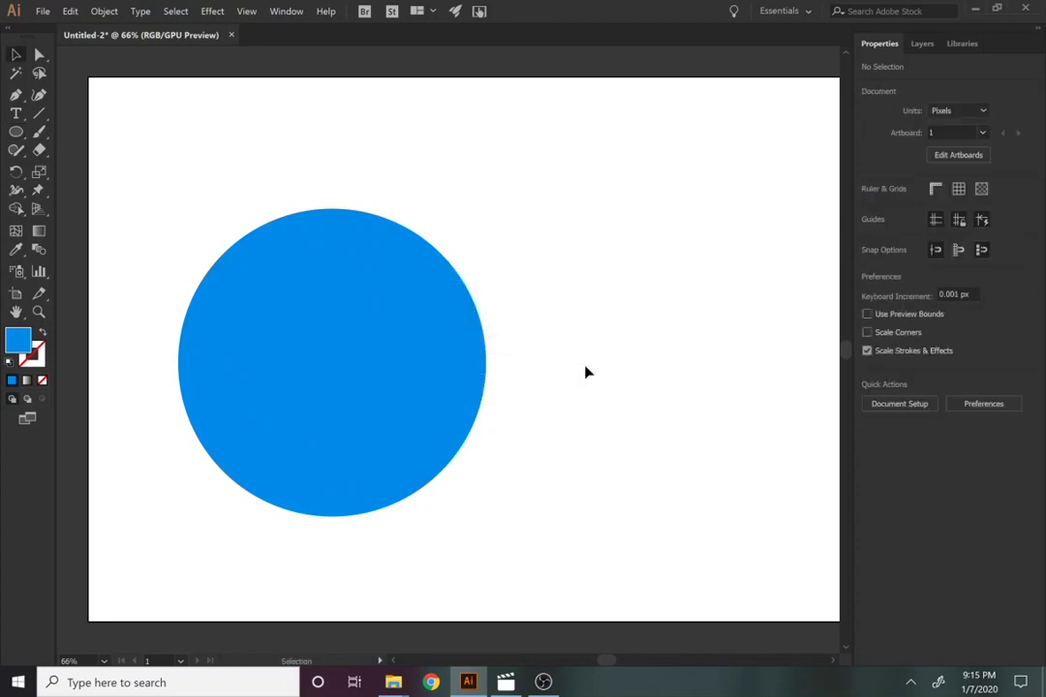
left_click(402, 444)
Offset the circle's path by -15 px to create a 580 px inner circle.
left_click(101, 11)
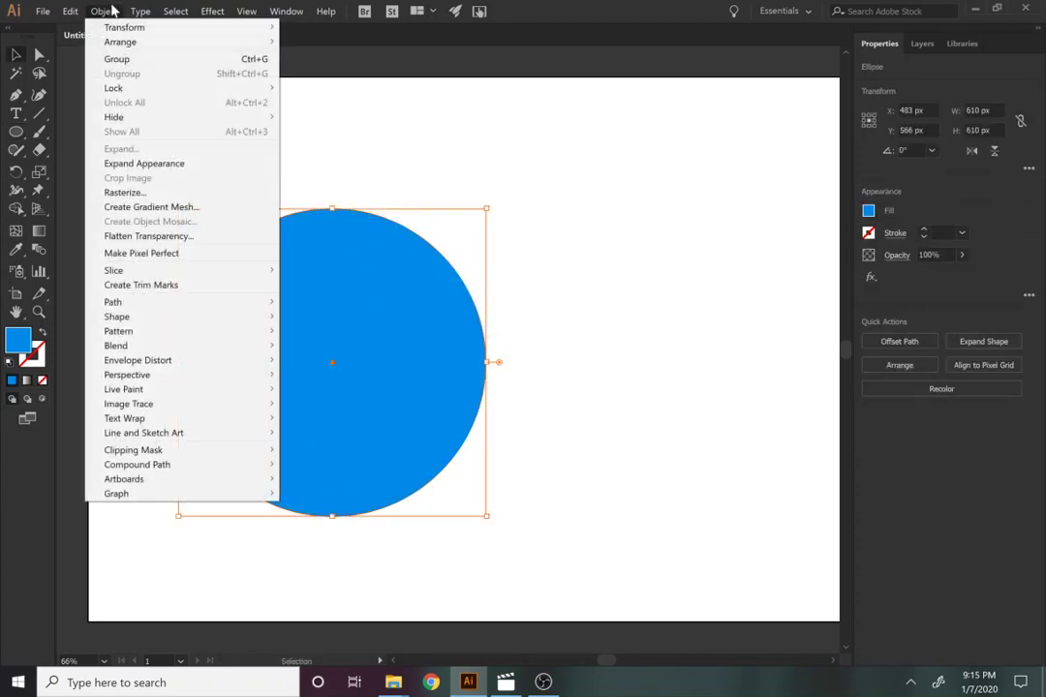
mouse_move(141, 301)
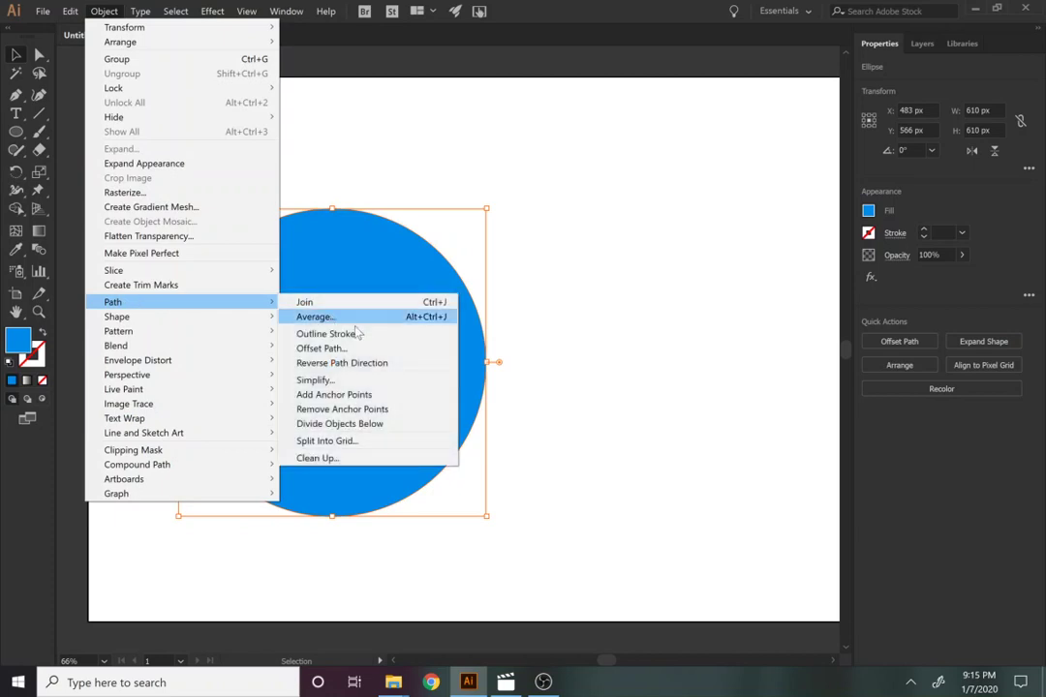
left_click(362, 353)
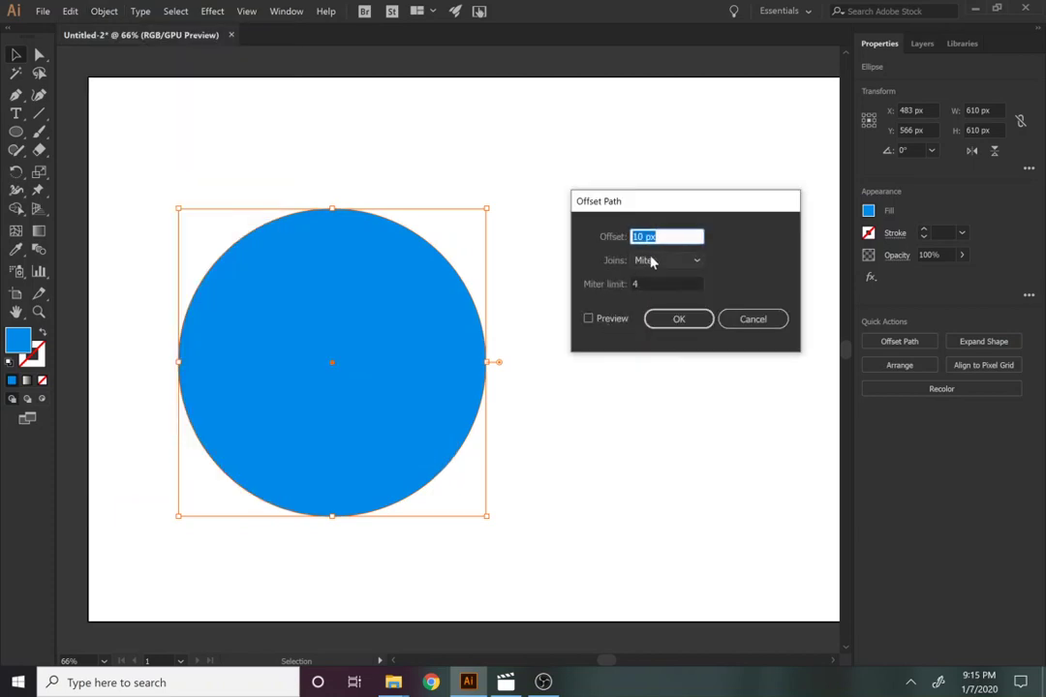
type("-30")
left_click(617, 320)
double_click(647, 238)
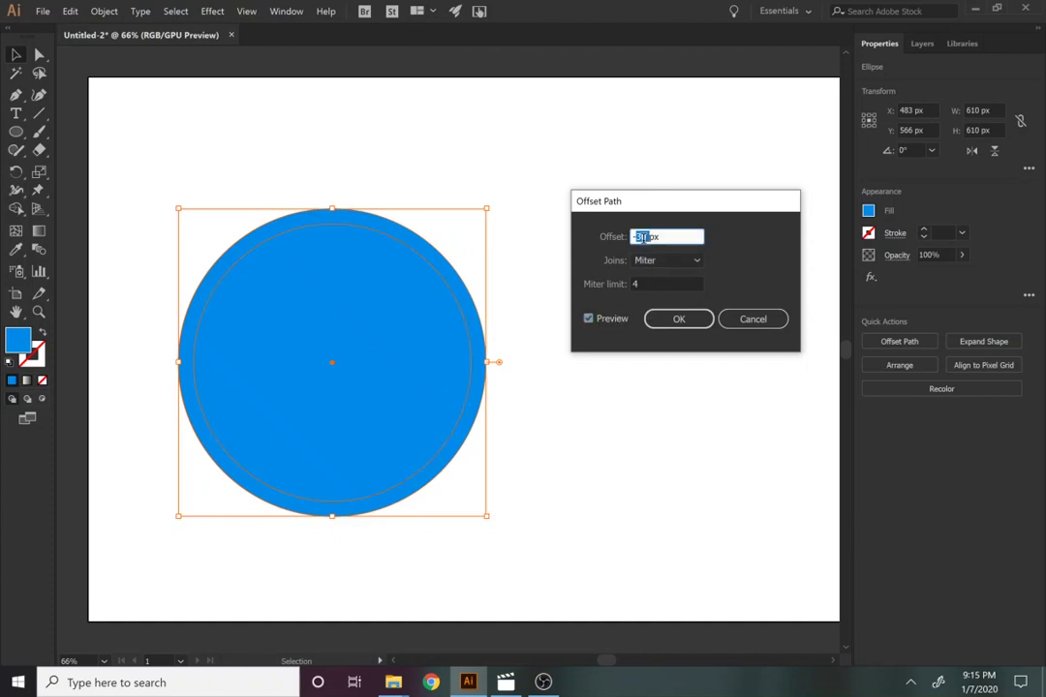
type("15")
key("Tab")
left_click(662, 323)
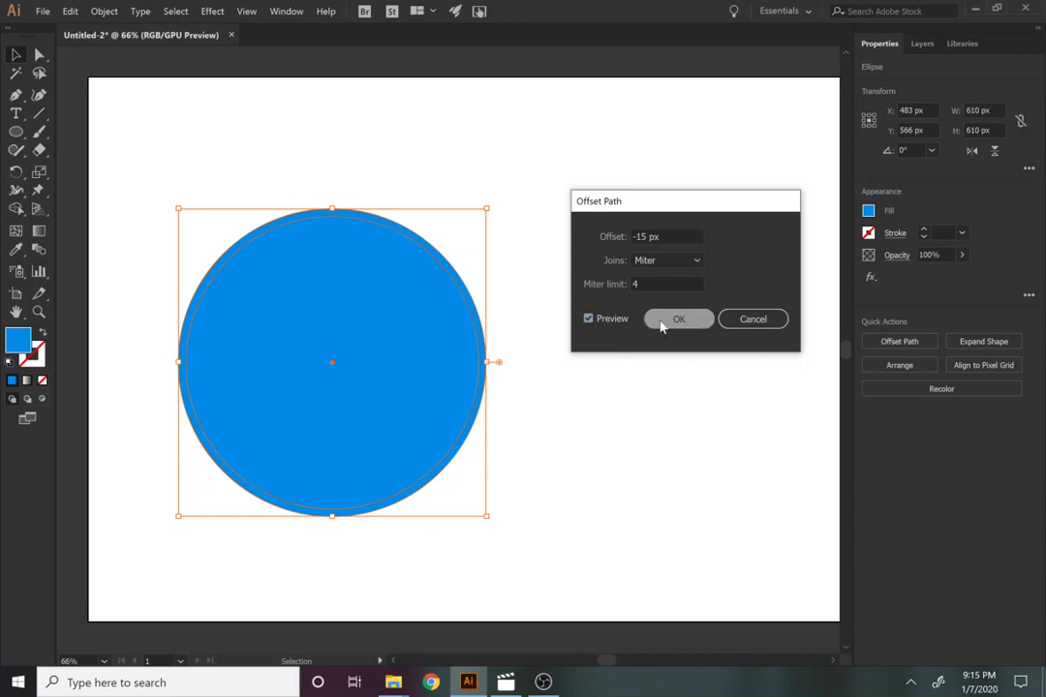
Offset the new path a further -20 px, producing a 540 px circle.
left_click(106, 12)
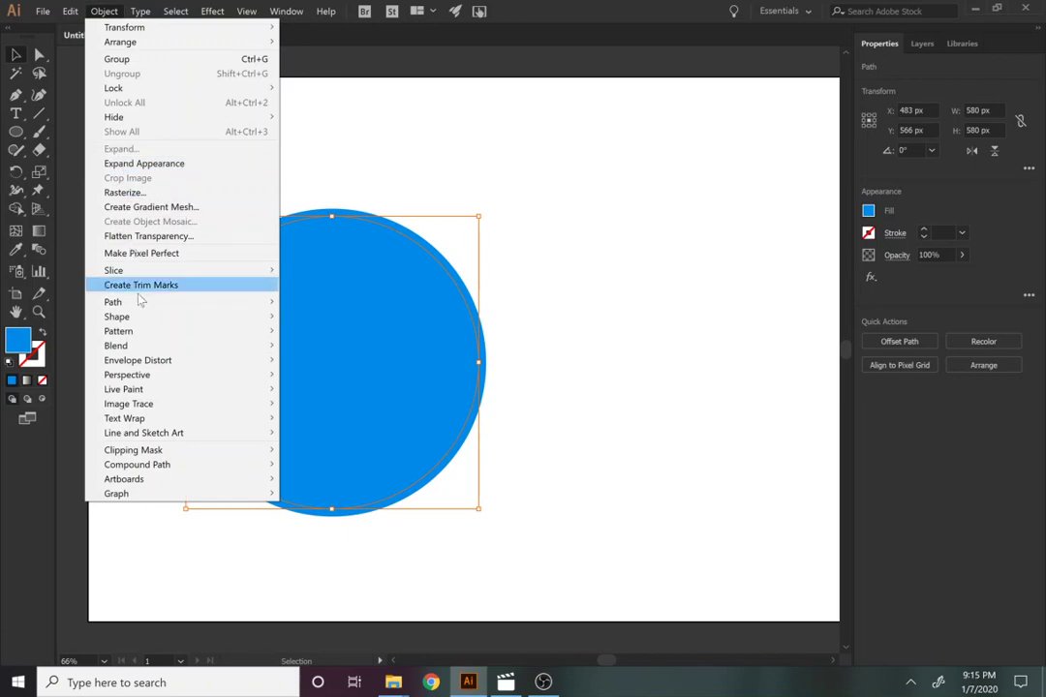
left_click(322, 348)
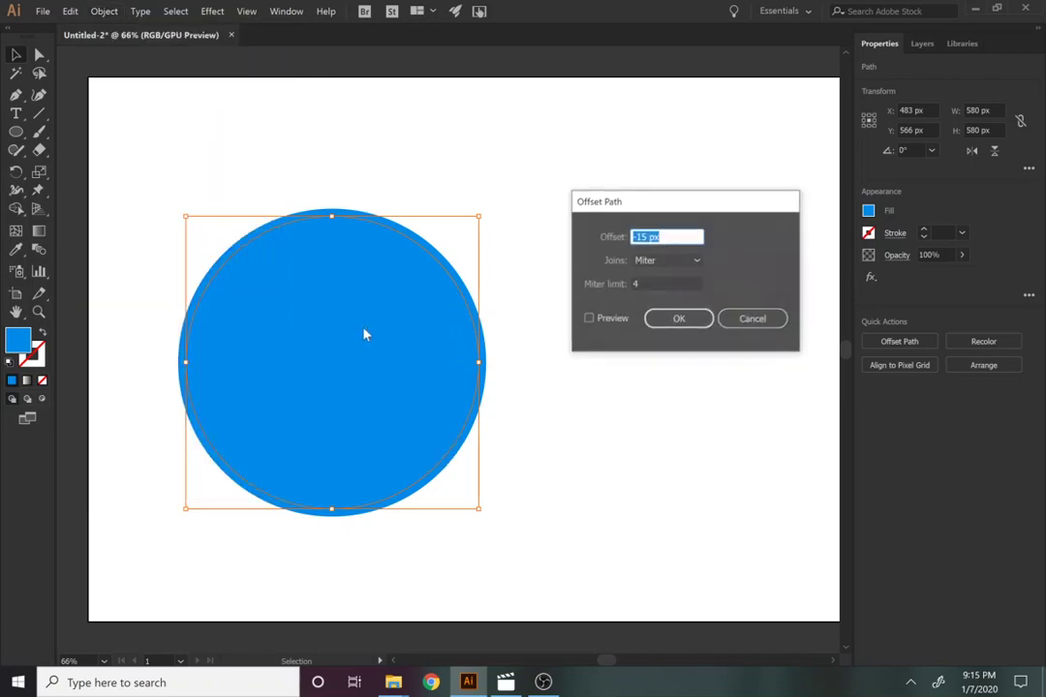
type("-30")
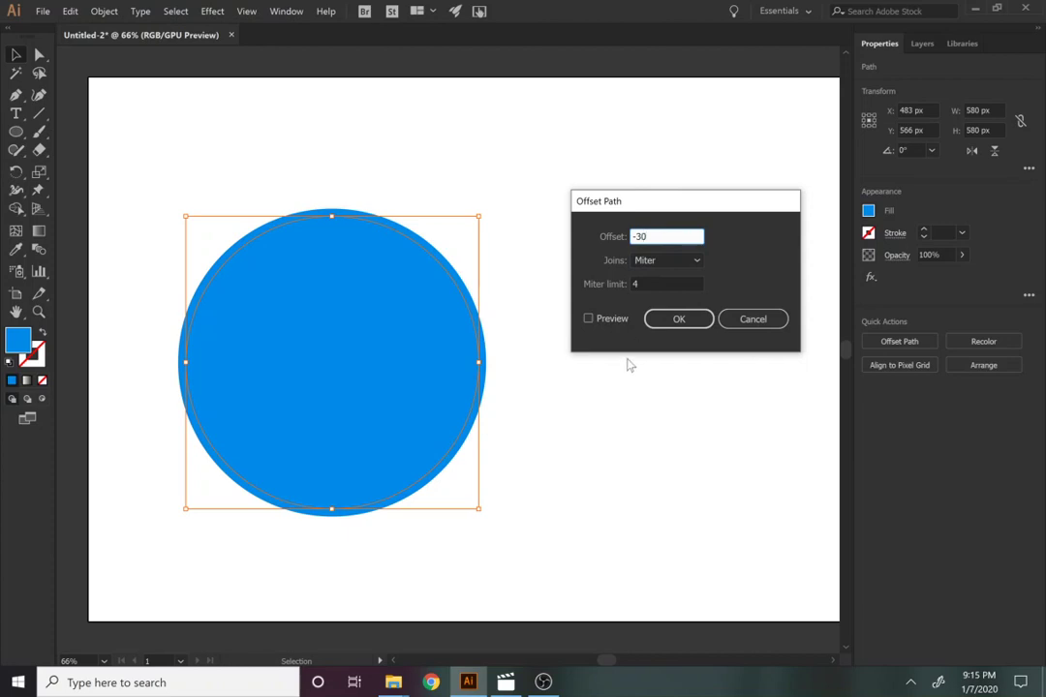
left_click(606, 321)
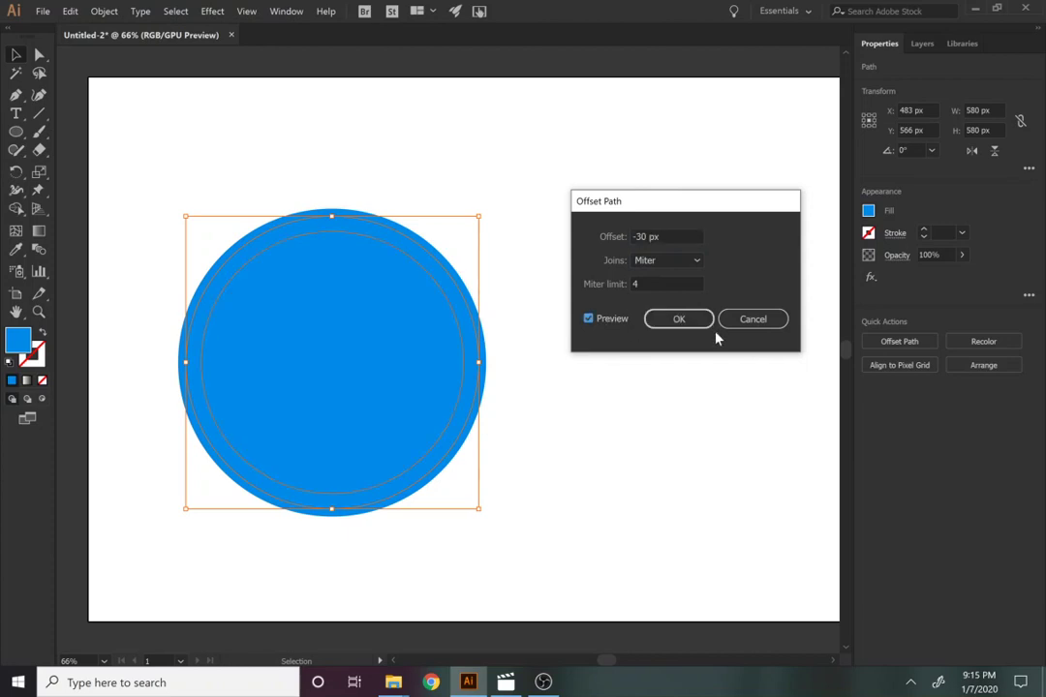
double_click(646, 237)
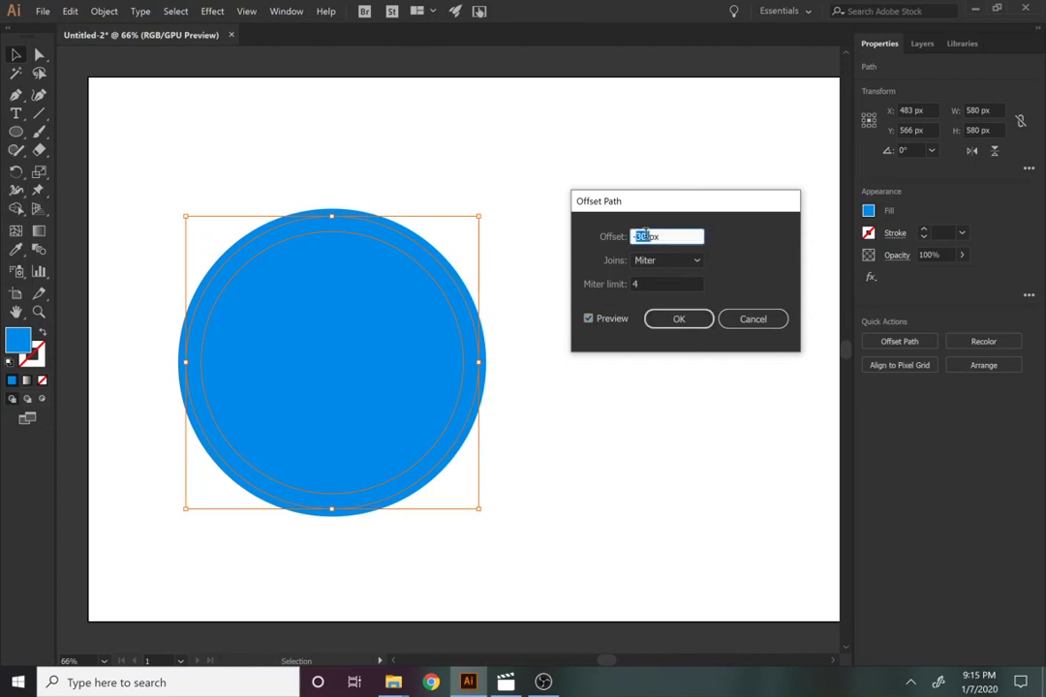
type("-")
left_click(632, 237)
key("Delete")
left_click(612, 321)
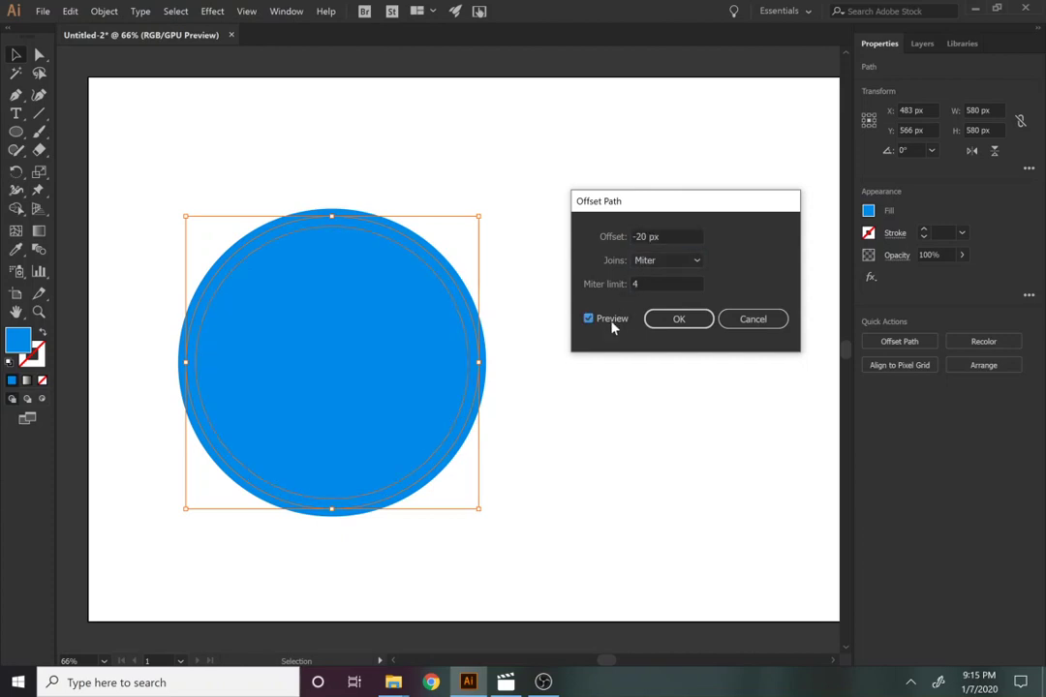
left_click(661, 330)
left_click(16, 54)
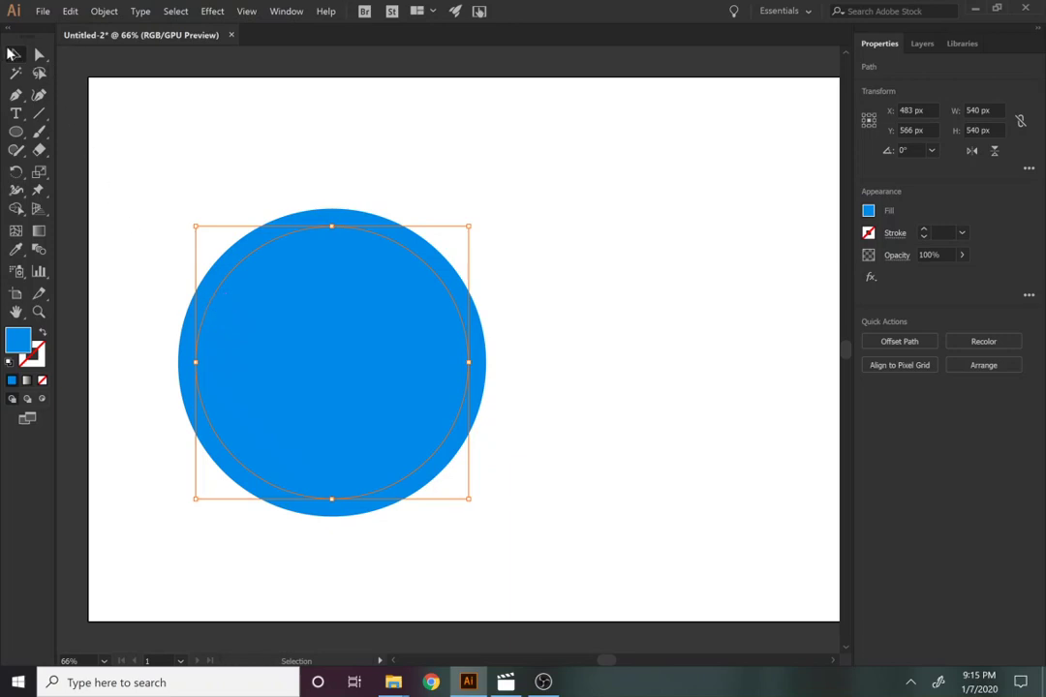
Combine both circles with Pathfinder Exclude into a blue ring around a disc.
left_click_drag(153, 178, 494, 560)
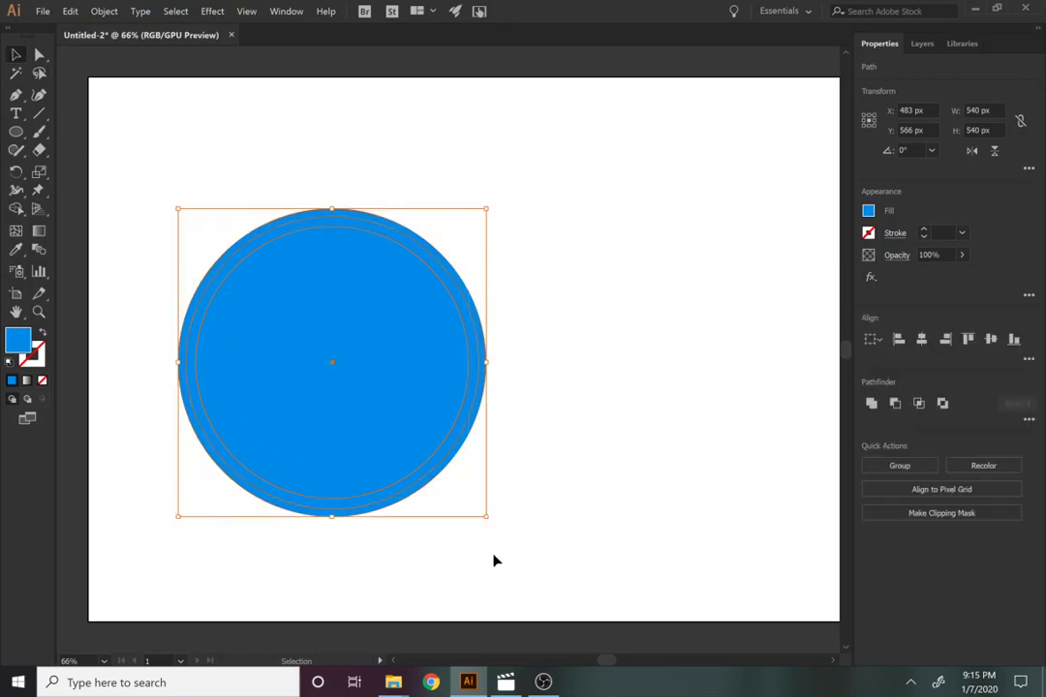
left_click(942, 404)
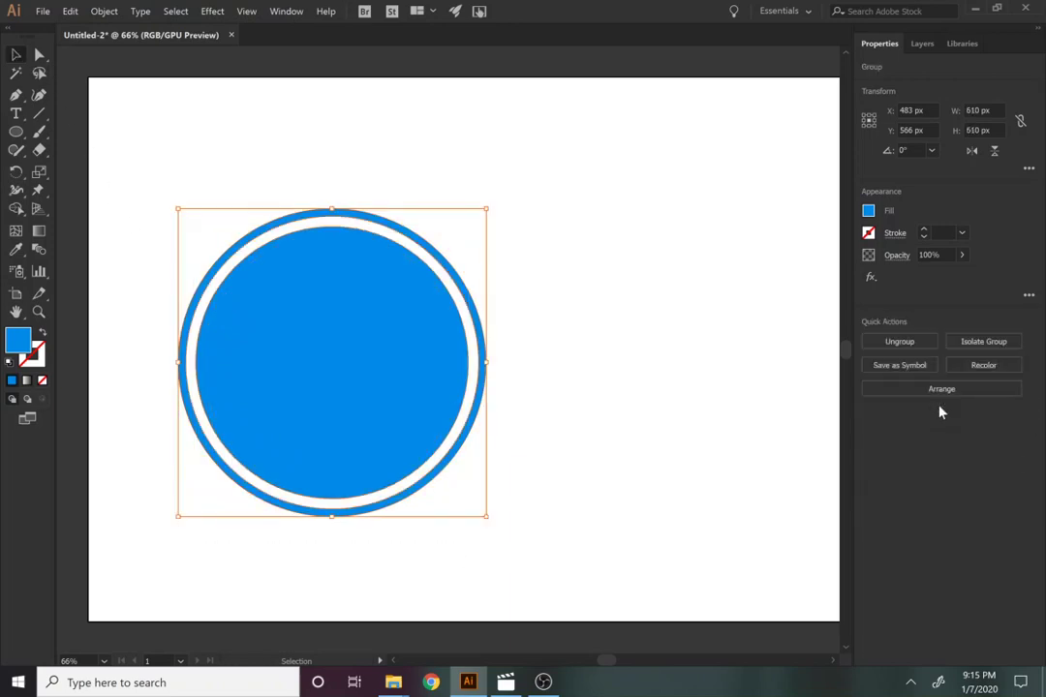
left_click(683, 383)
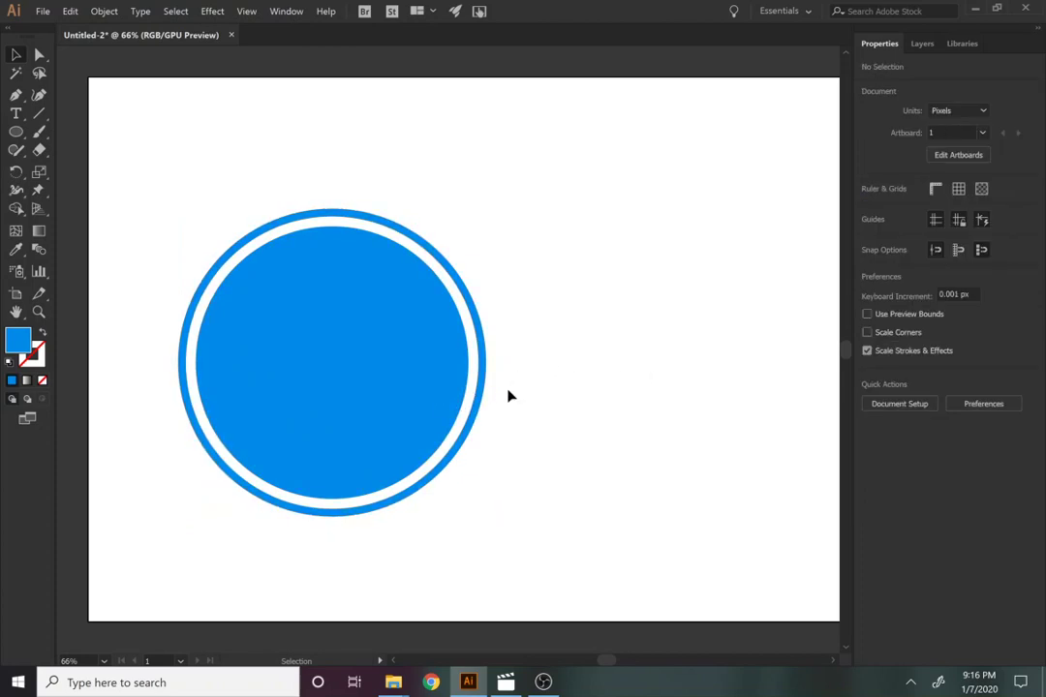
Move the ring badge off the artboard and recenter the view on the blank artboard.
key("z")
left_click(378, 399, "alt")
left_click(458, 389, "alt")
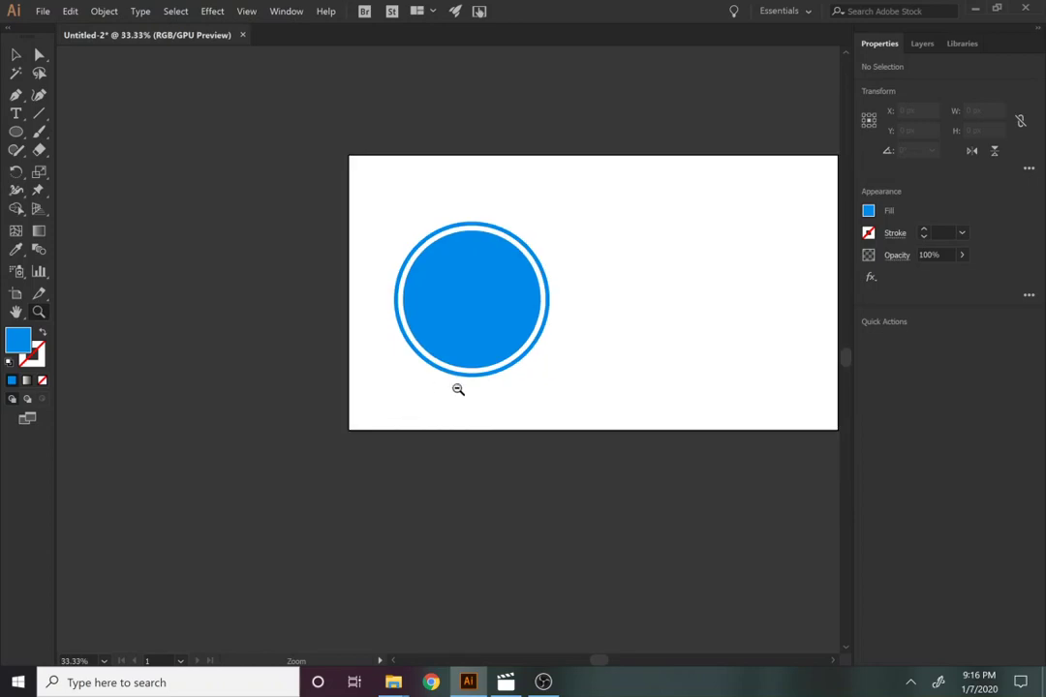
key("v")
left_click_drag(460, 341, 111, 514)
left_click_drag(437, 394, 299, 451)
key("z")
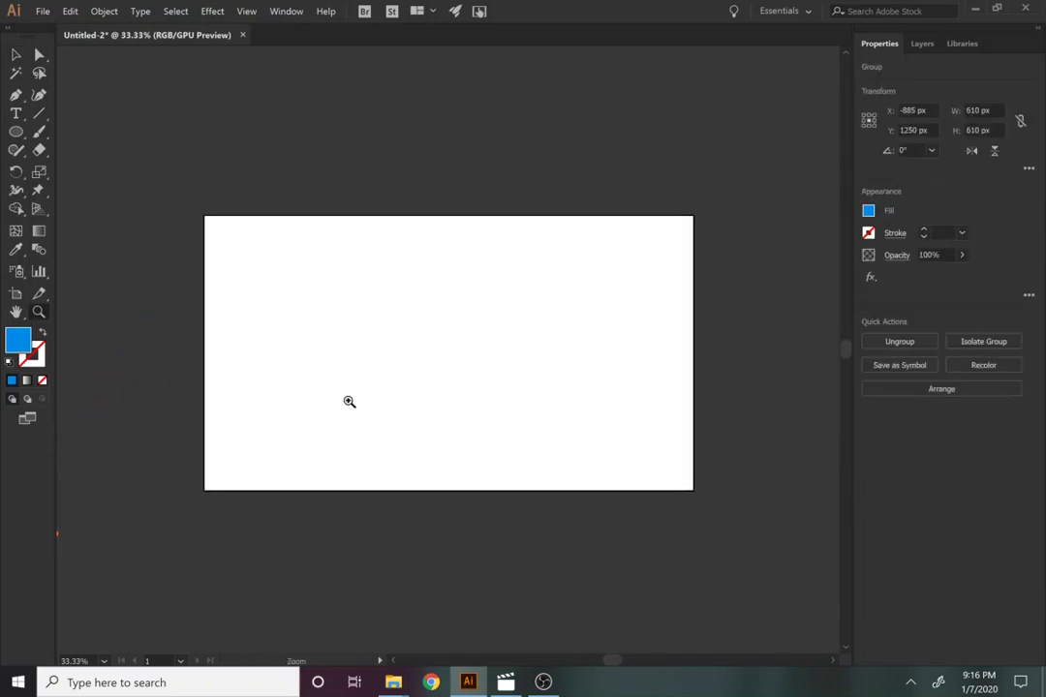
left_click(348, 401)
left_click(483, 293)
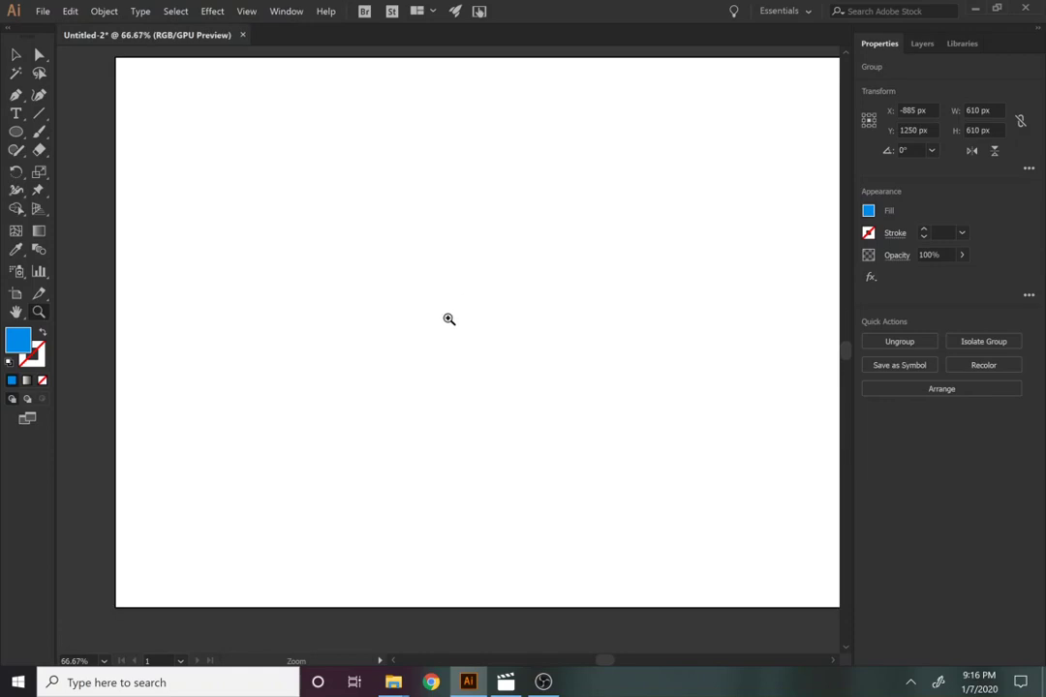
left_click_drag(449, 319, 325, 356)
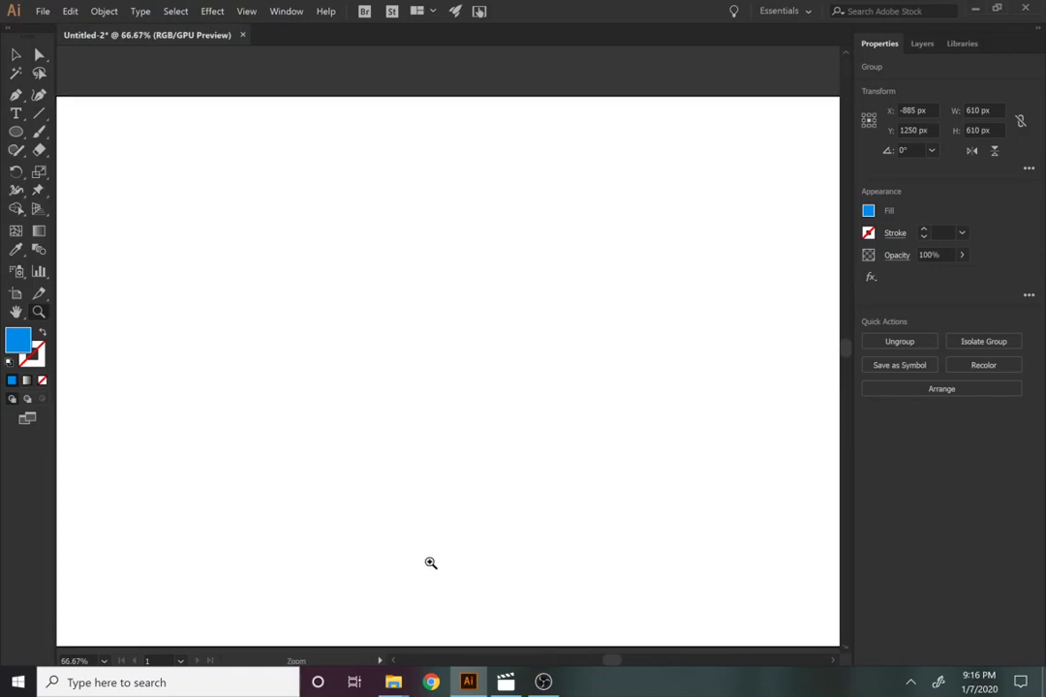
key("super+2")
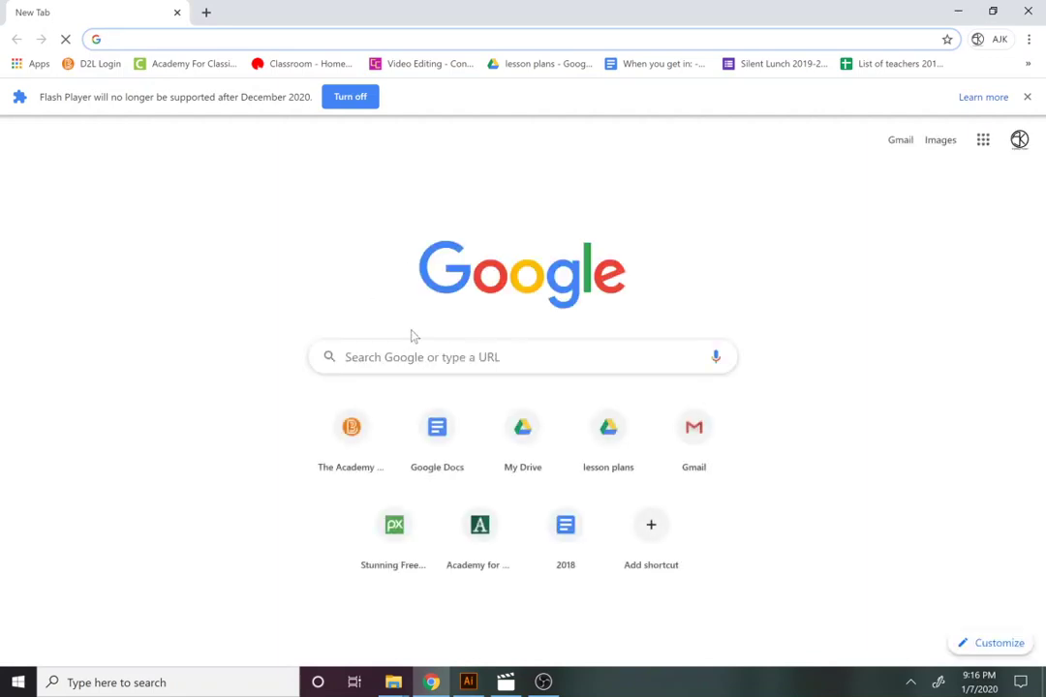
Search Google for 'hyperlink symbol' reference images, then return to Illustrator.
type("hyperlink symp")
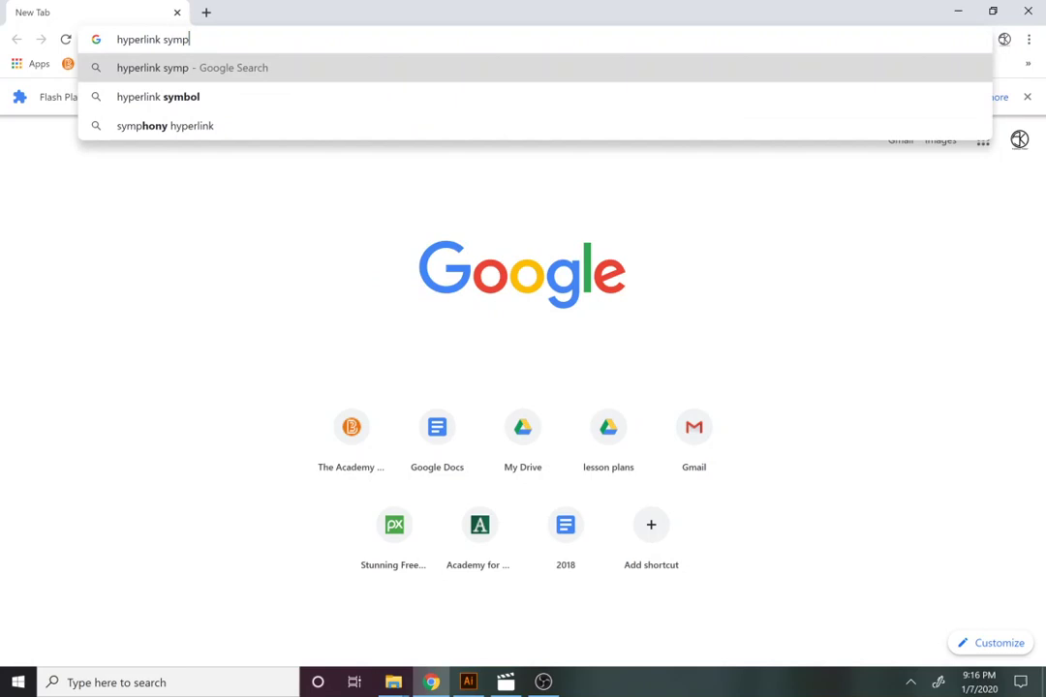
key("BackSpace")
type("b")
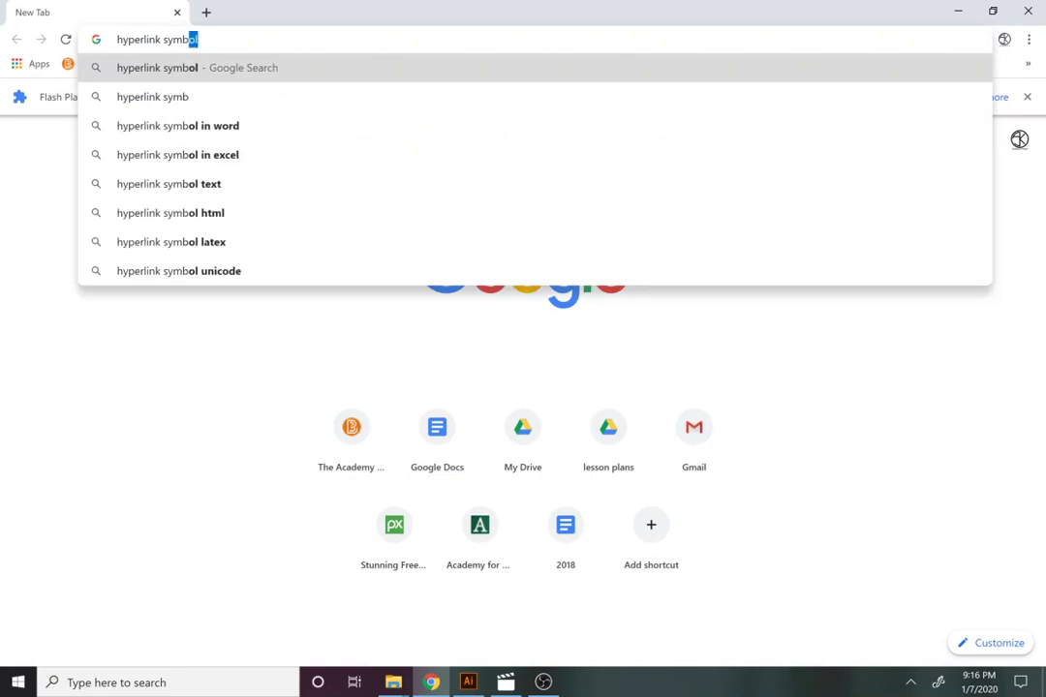
key("Return")
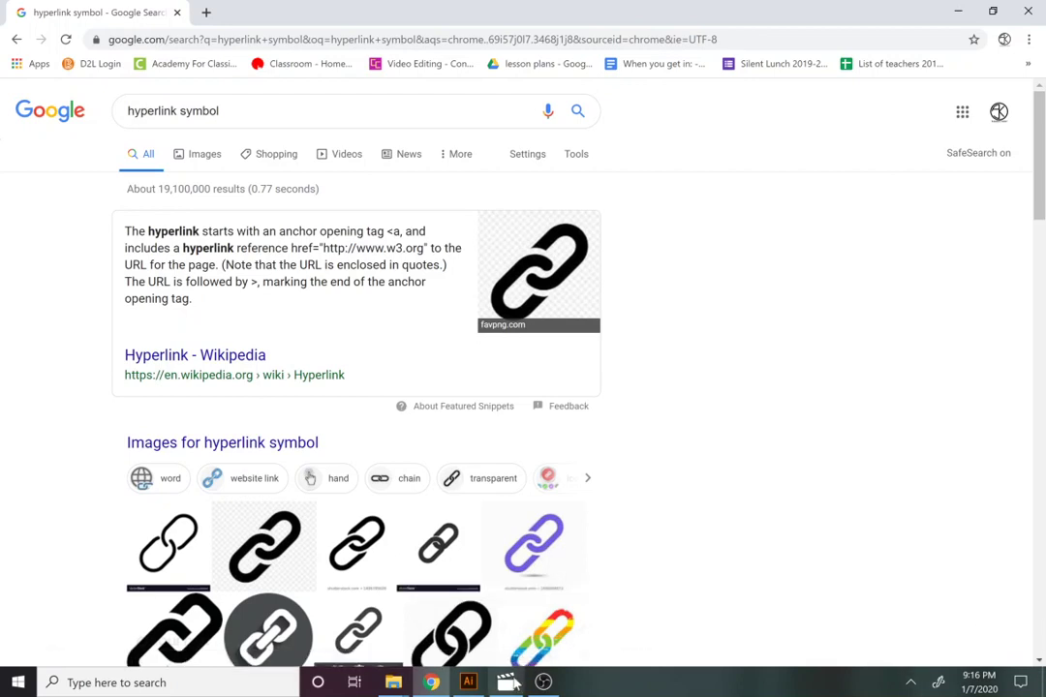
left_click(466, 684)
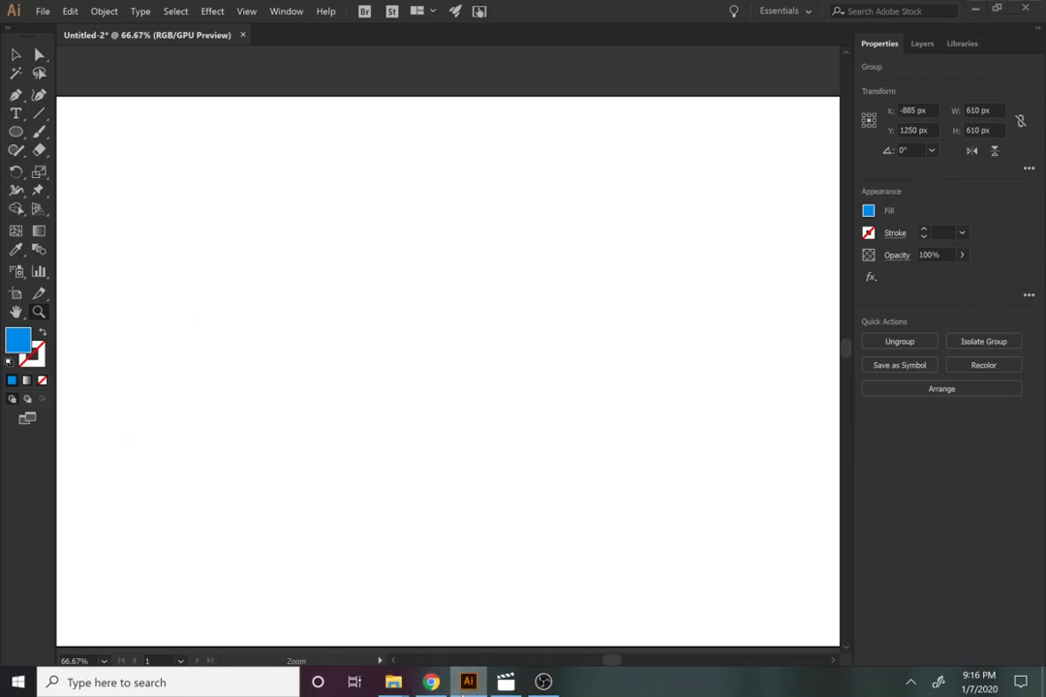
Draw a blue rectangle left of centre and round its corners fully into a pill.
left_click(466, 684)
left_click(466, 684)
left_click(16, 132)
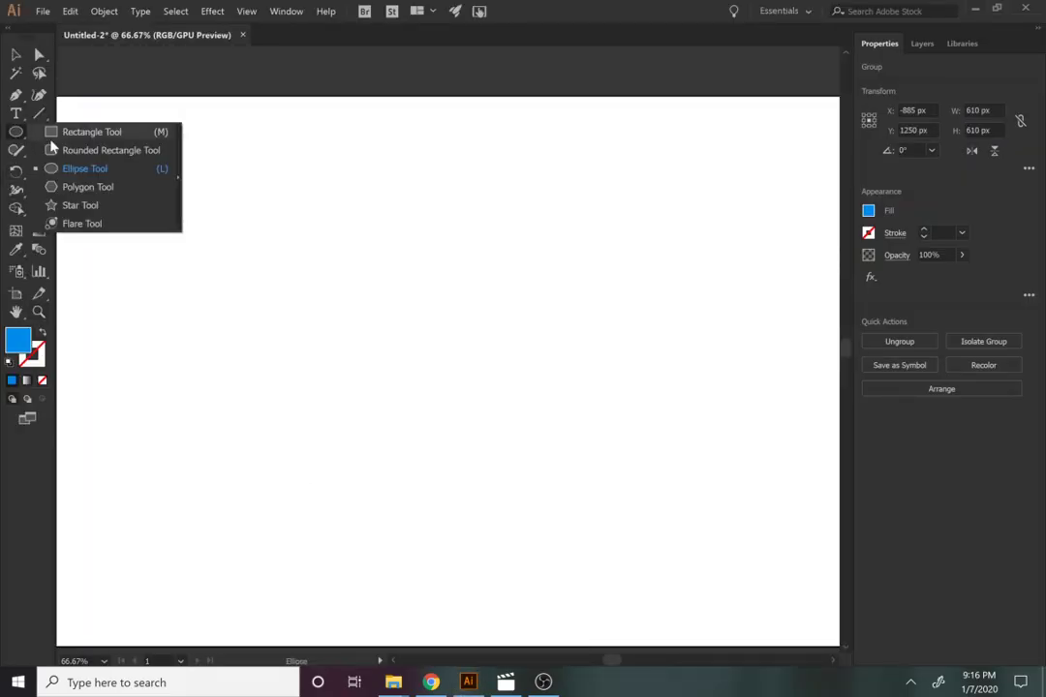
left_click(62, 135)
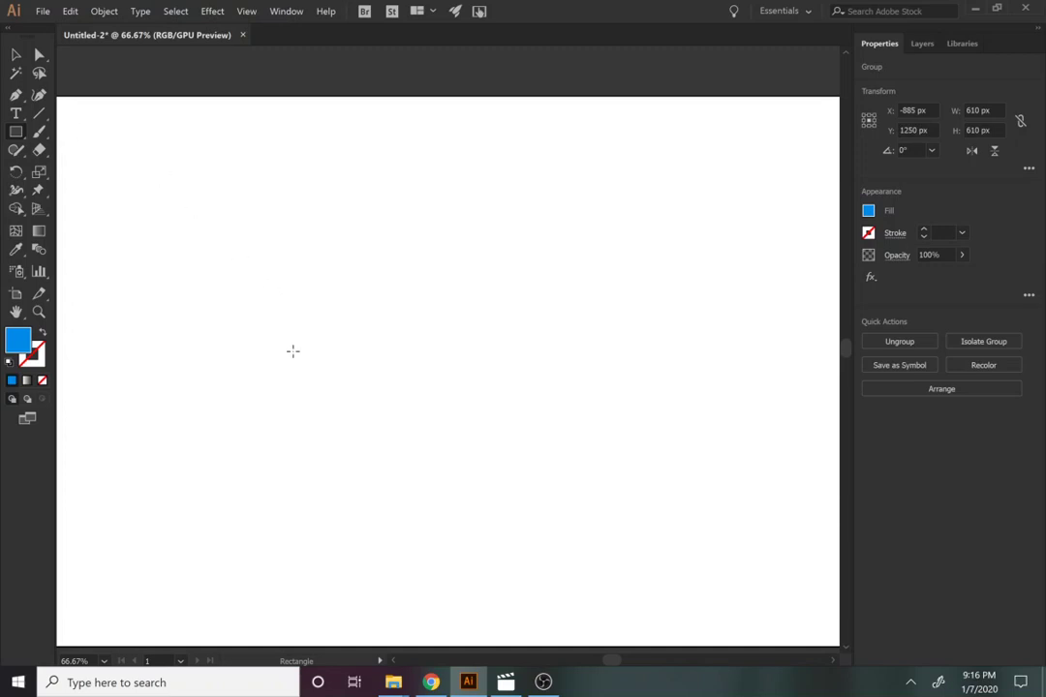
mouse_move(258, 269)
left_mouse_down()
mouse_move(525, 423)
mouse_move(525, 406)
mouse_move(518, 426)
left_mouse_up()
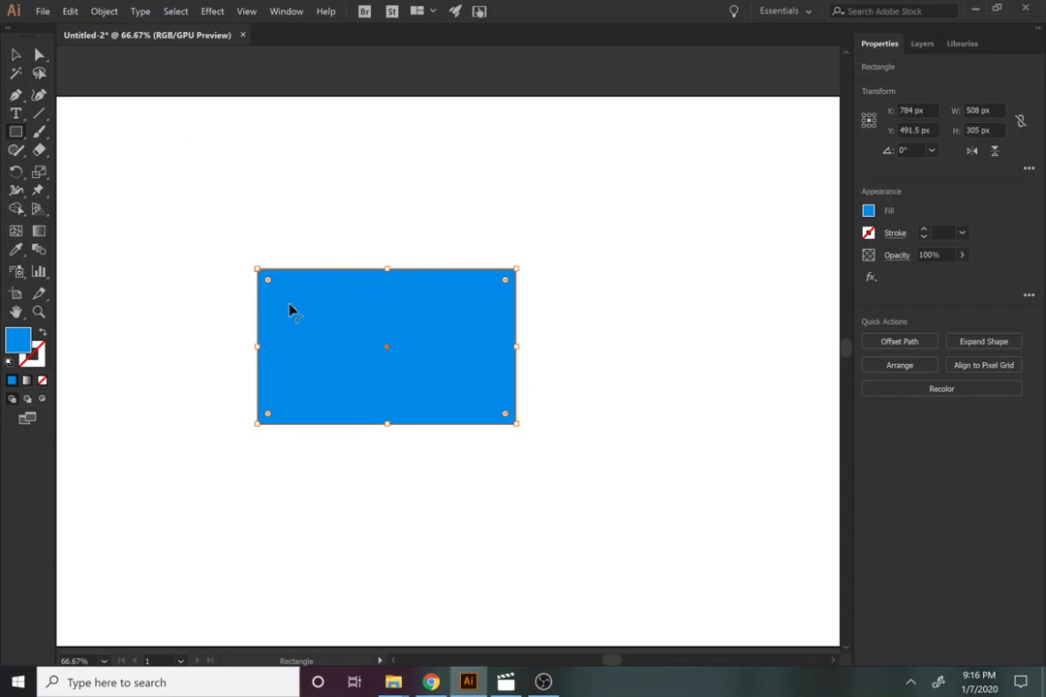
left_click_drag(268, 281, 409, 412)
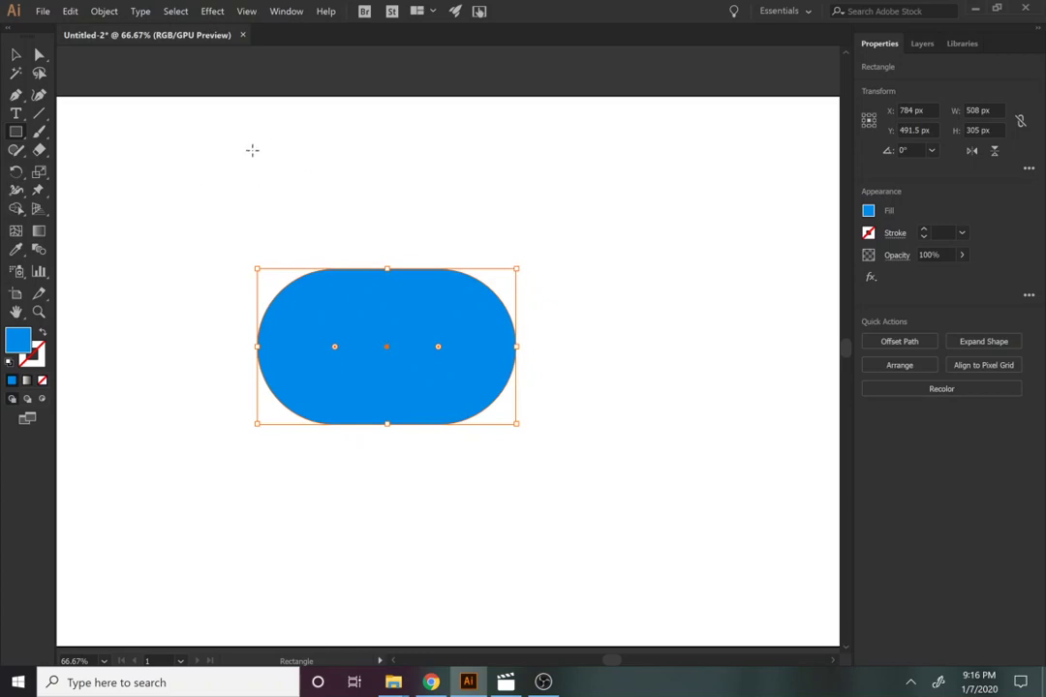
Offset the pill's path by -50 px to add an inner pill.
left_click(105, 11)
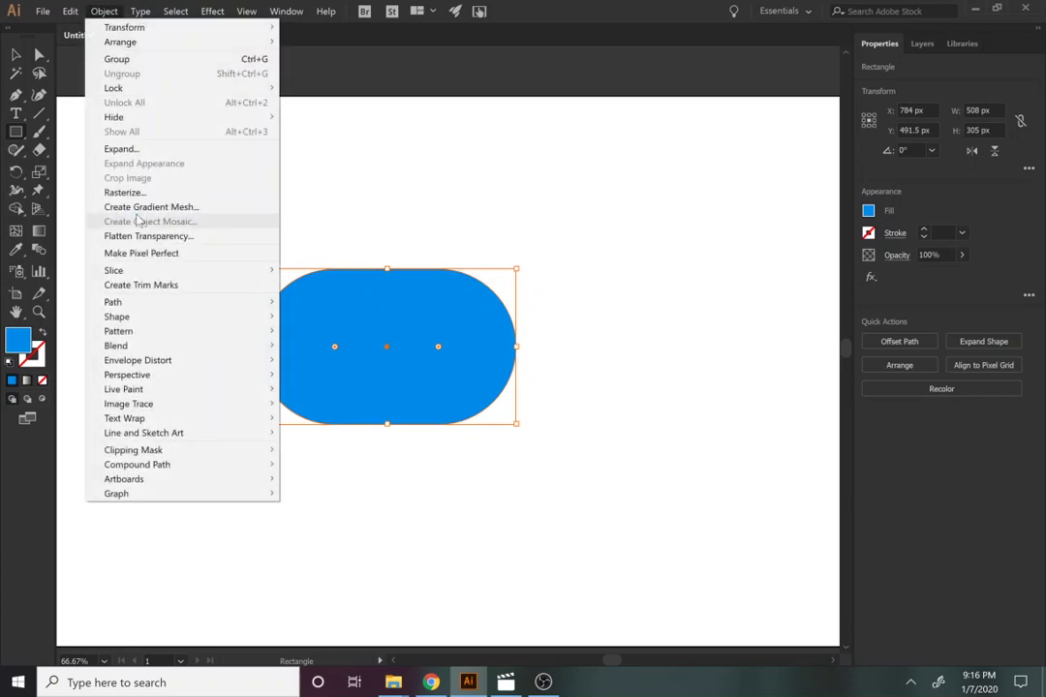
mouse_move(112, 301)
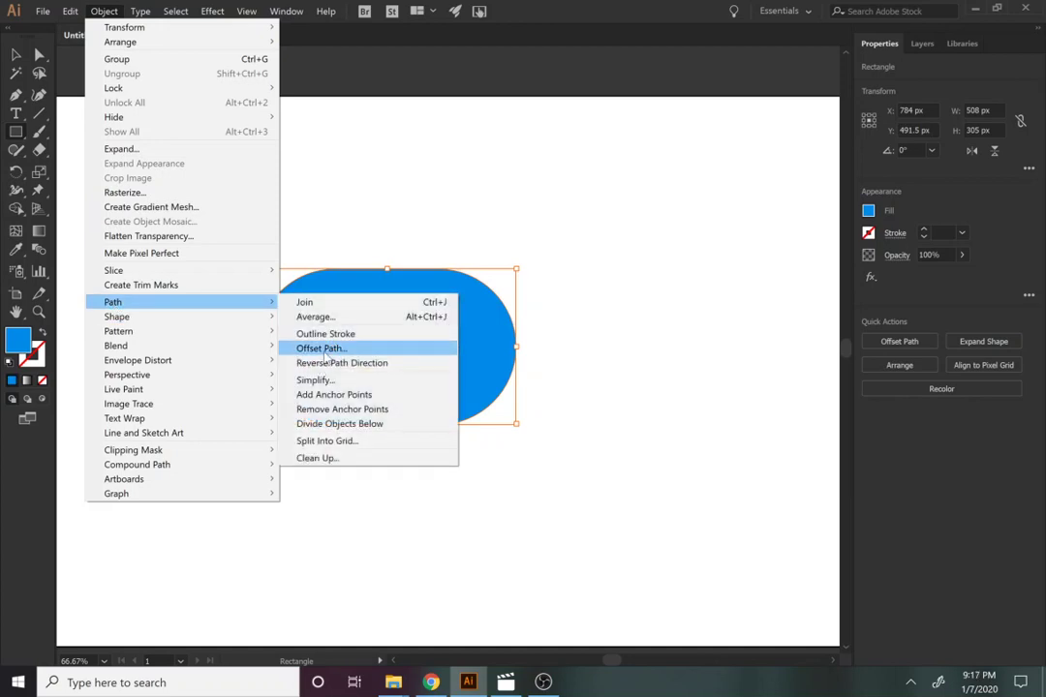
left_click(327, 351)
left_click(614, 319)
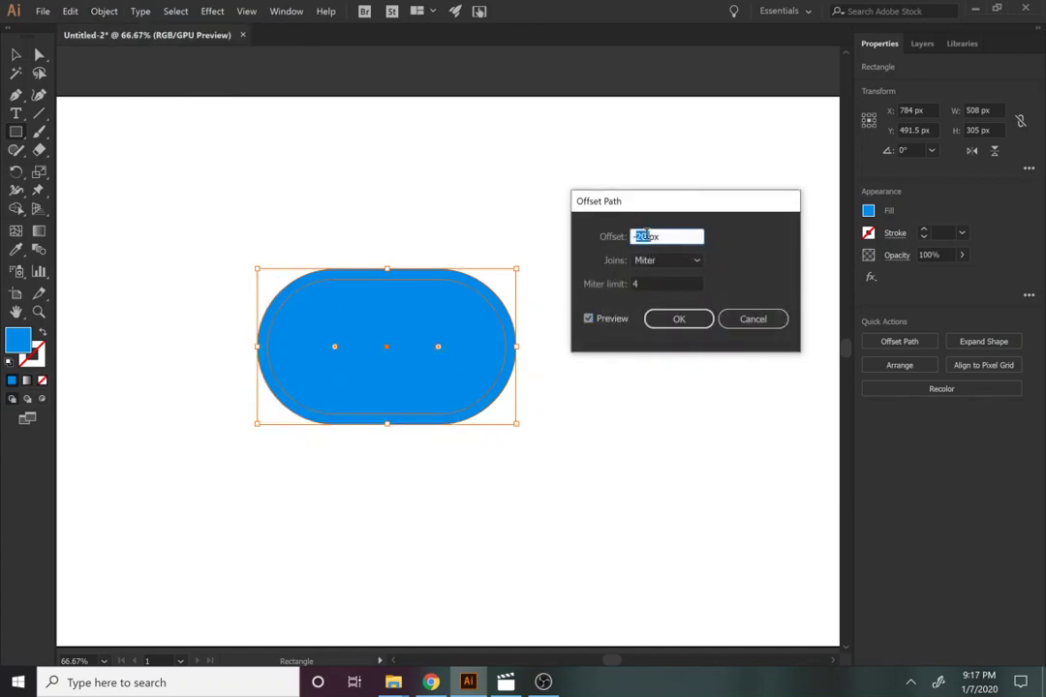
type("-4")
type("5")
key("Tab")
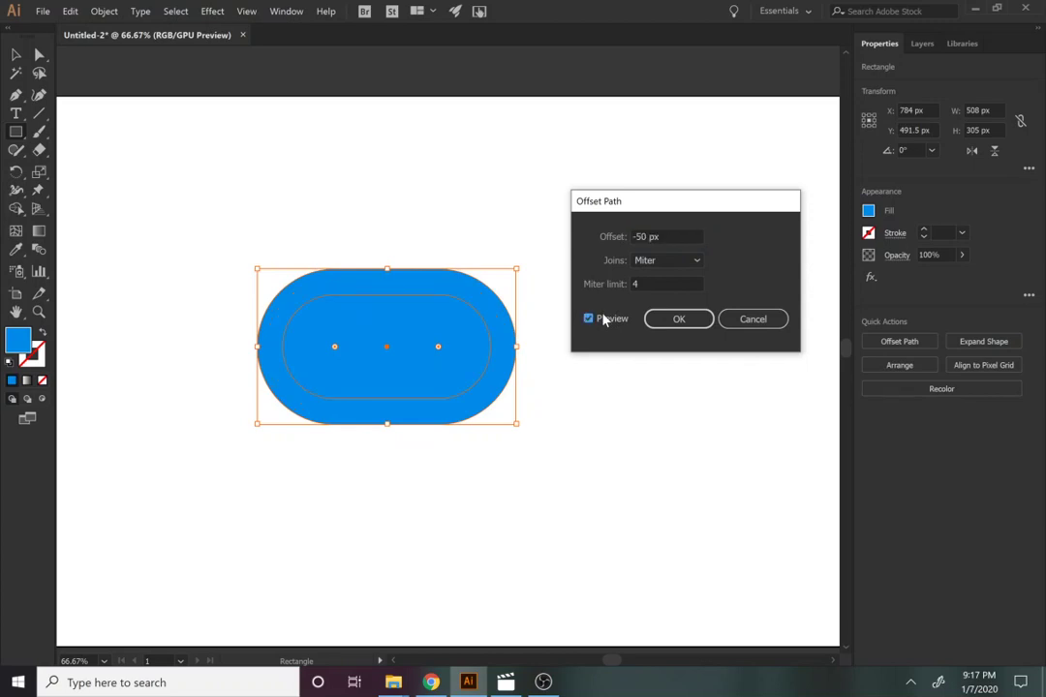
left_click(678, 320)
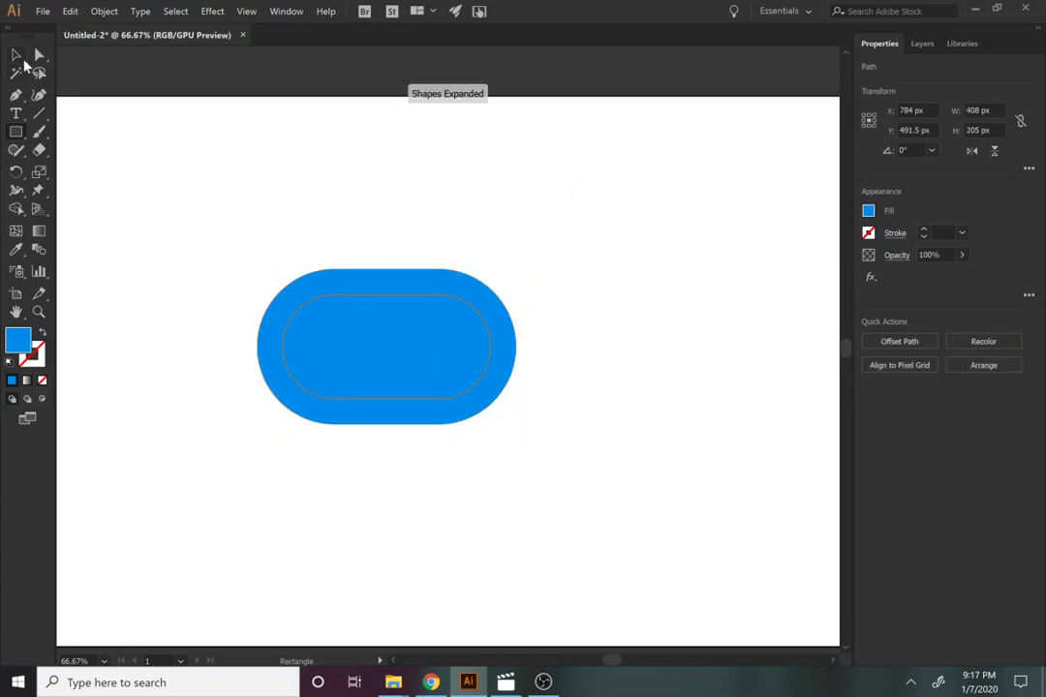
Minus Front the inner pill into a hollow ring and Alt-drag an overlapping copy up-right.
left_click(20, 57)
key("ctrl+a")
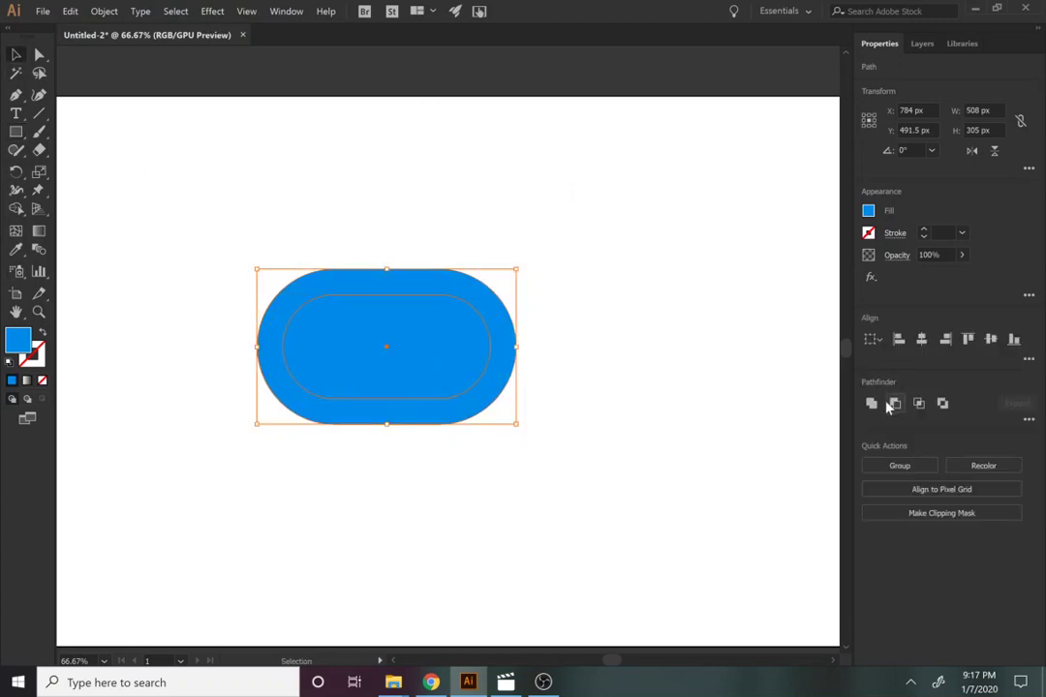
left_click(892, 402)
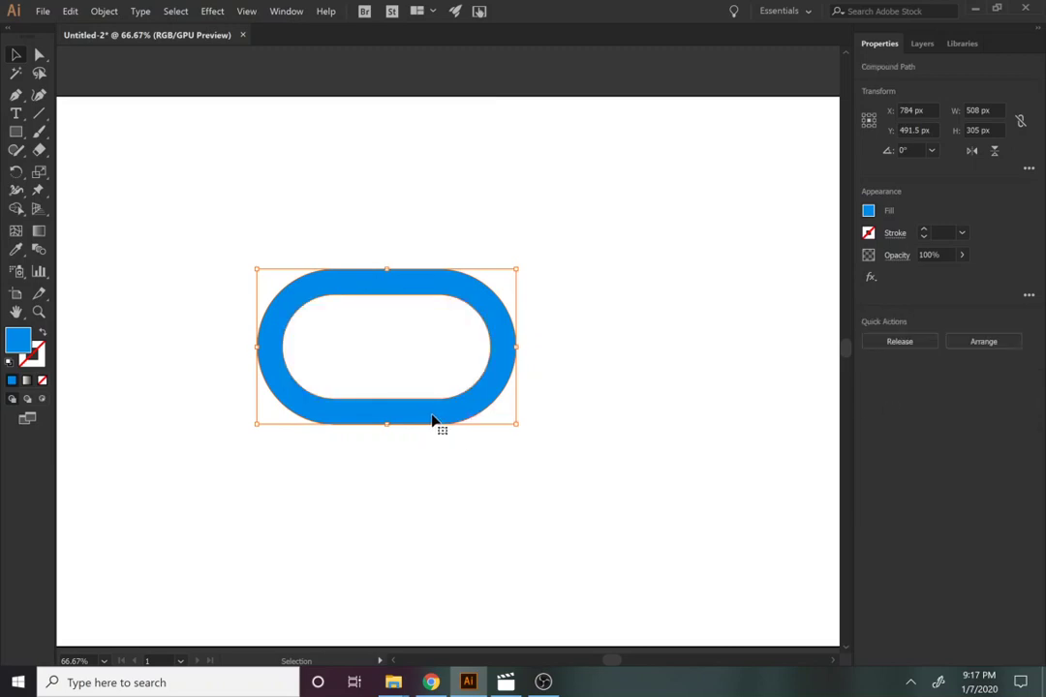
left_click_drag(426, 417, 563, 360)
left_click(560, 444)
left_click(542, 352)
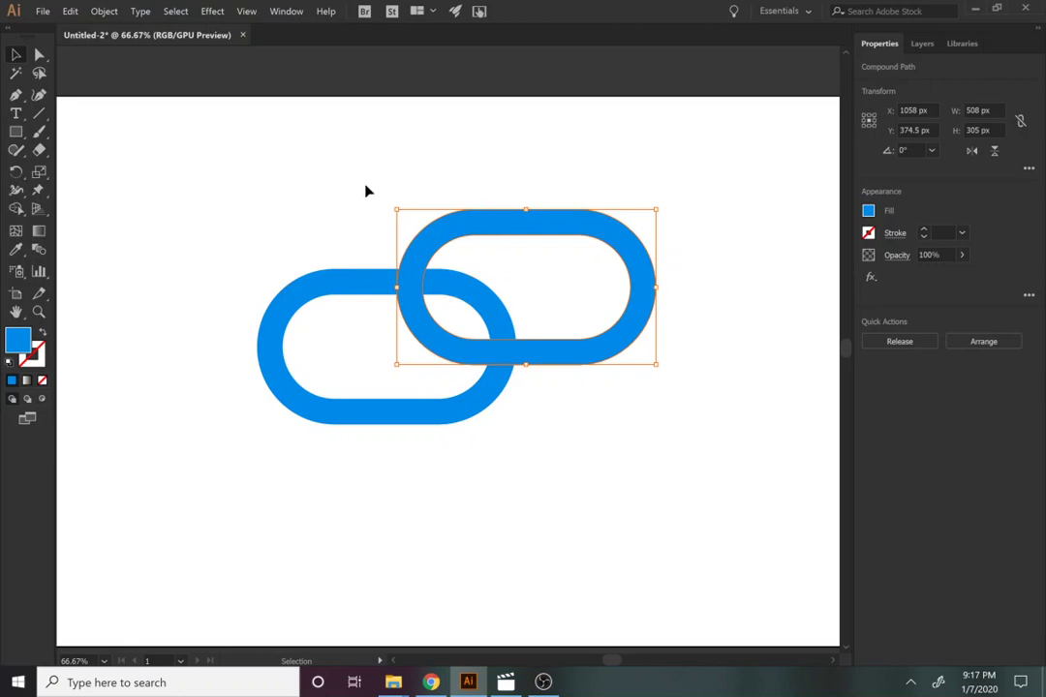
Offset the upper link outward 10 px and Minus Front it from the lower link.
left_click(104, 10)
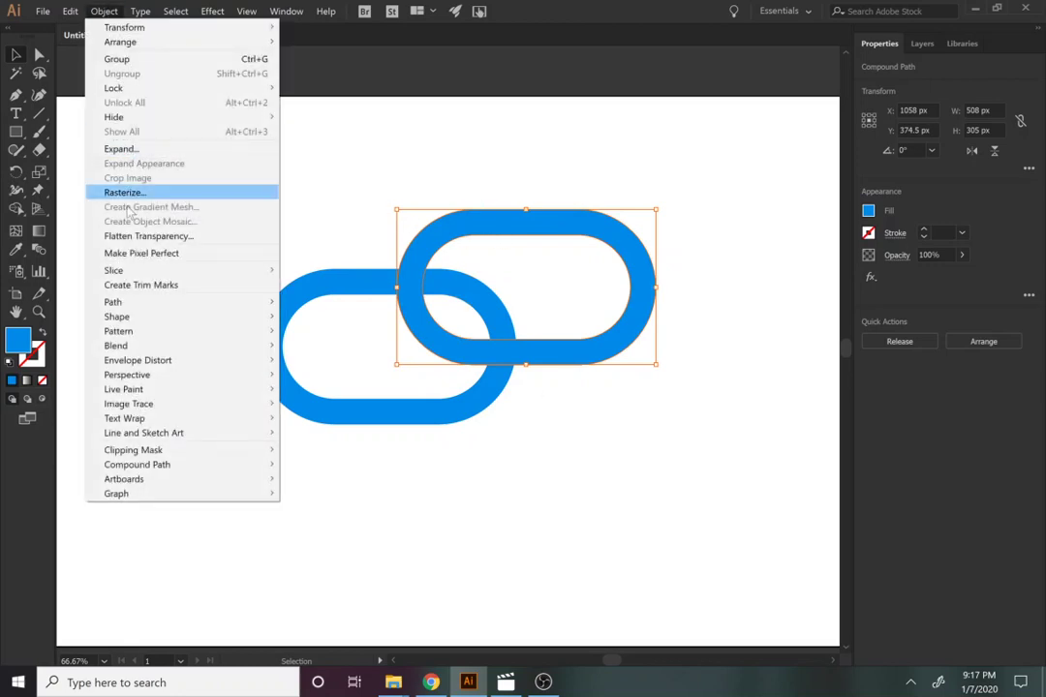
mouse_move(131, 306)
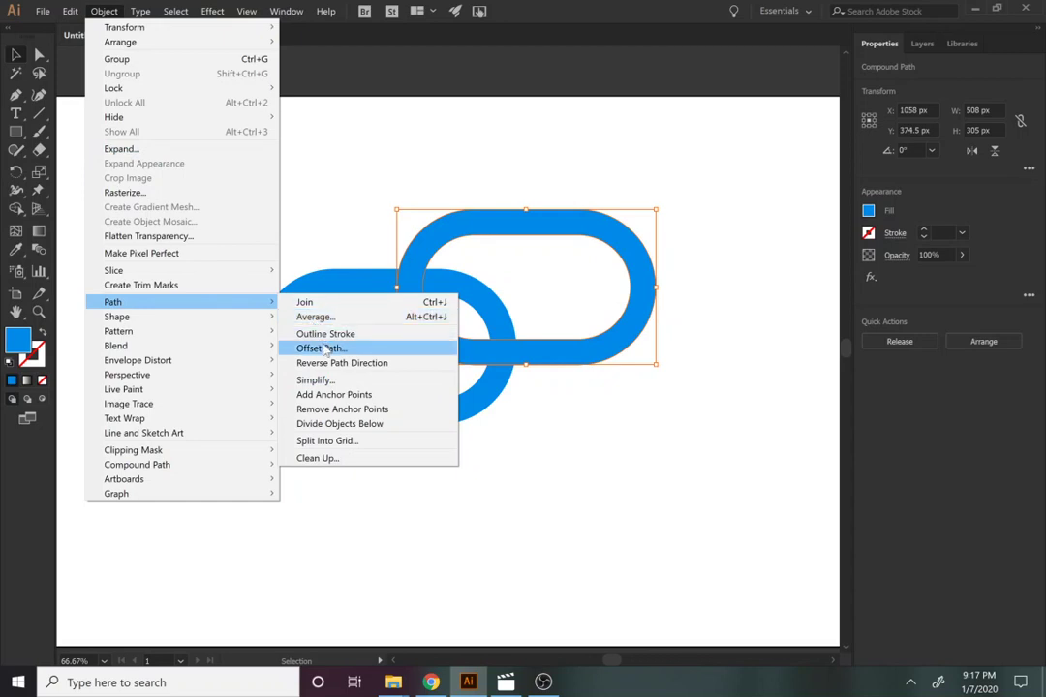
left_click(326, 351)
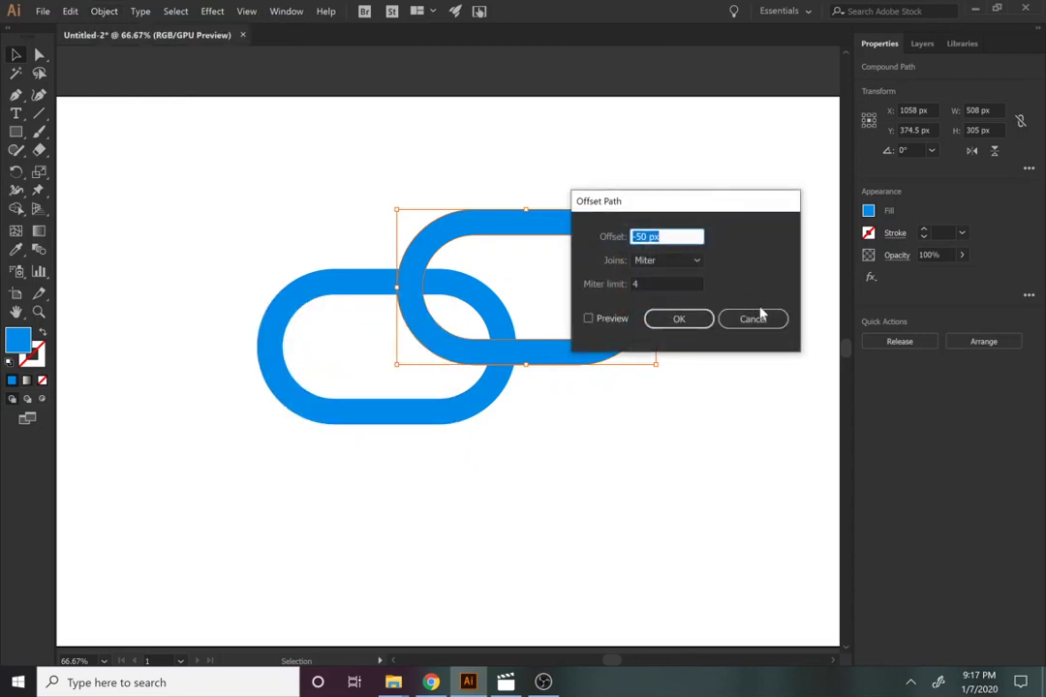
left_click_drag(680, 205, 692, 144)
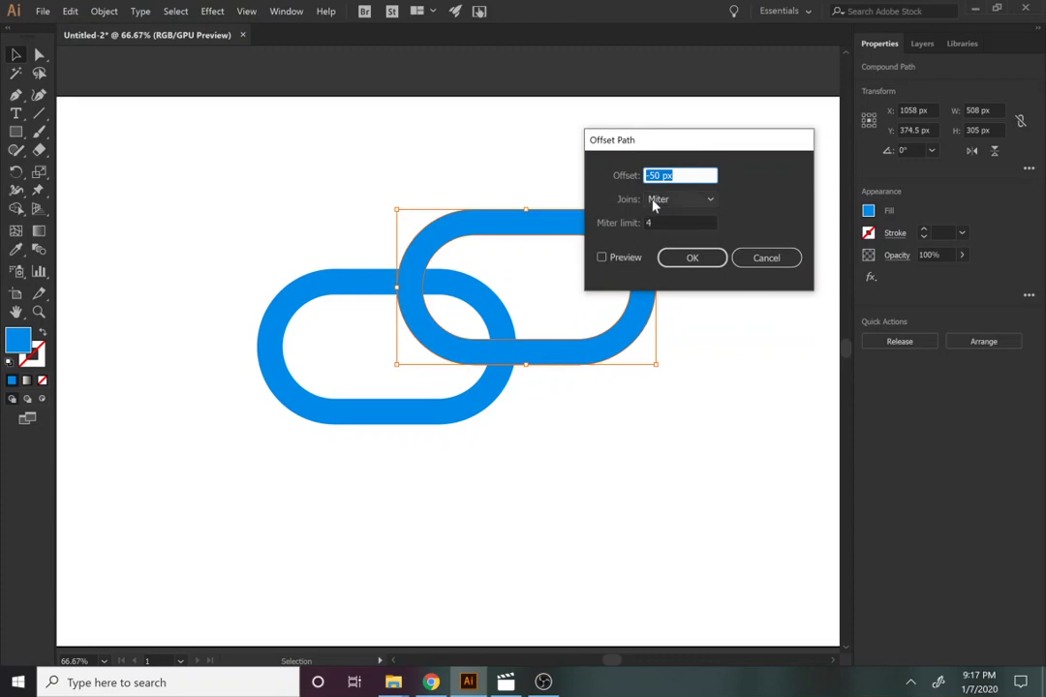
type("10")
left_click(618, 258)
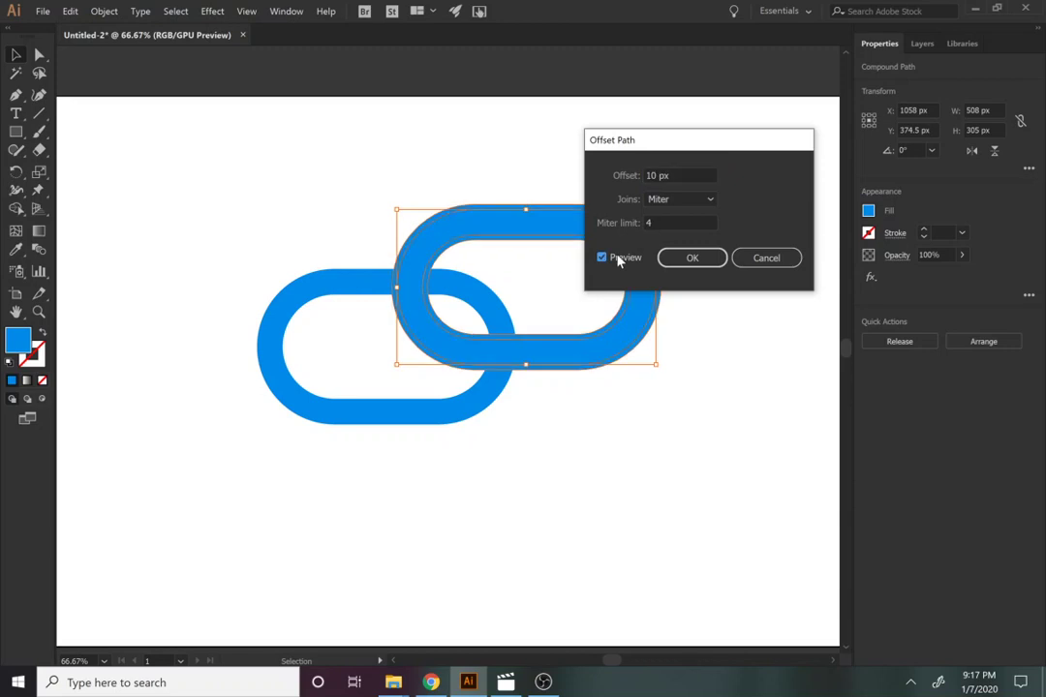
left_click(683, 260)
left_click(433, 425, "shift")
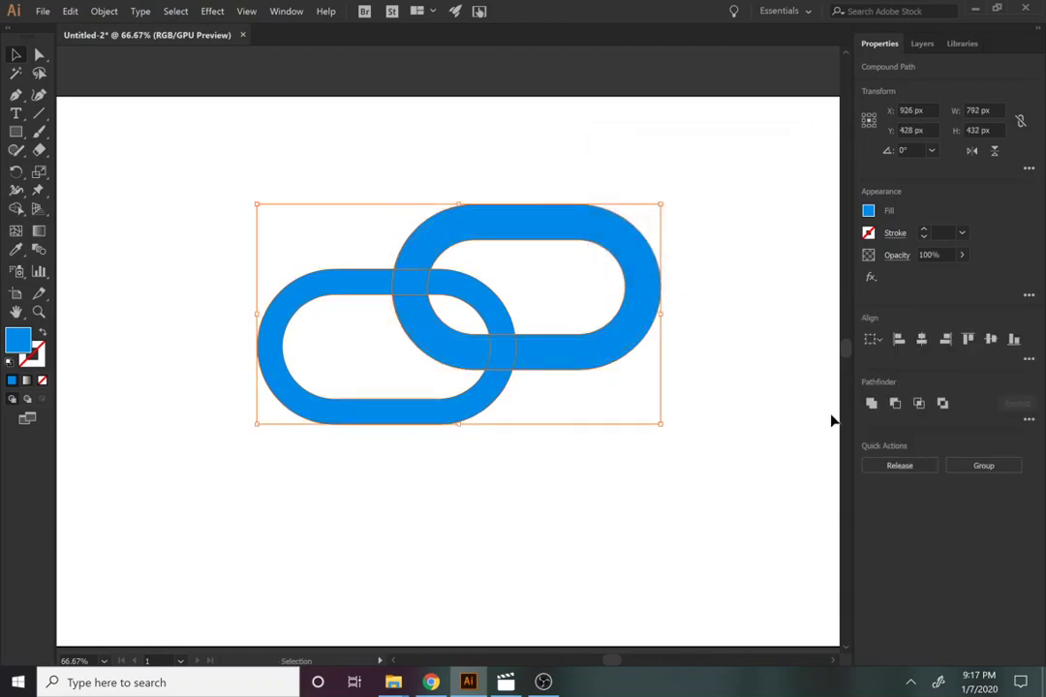
left_click(896, 404)
left_click(471, 551)
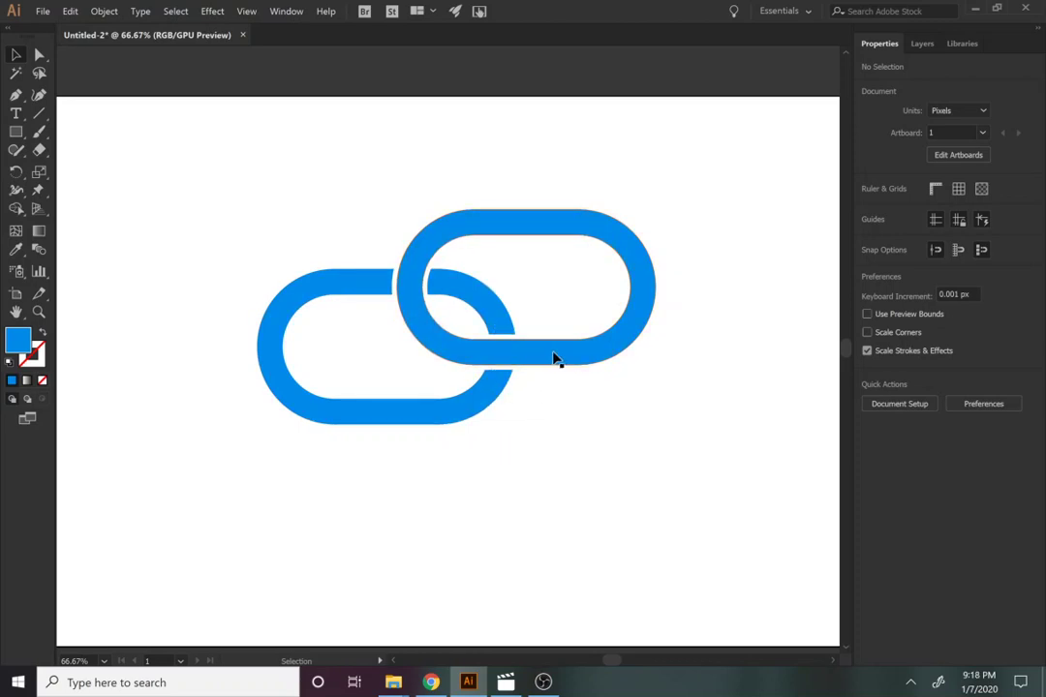
Drag out a link copy and align it left and vertically onto the lower-left link.
left_click_drag(554, 359, 644, 560)
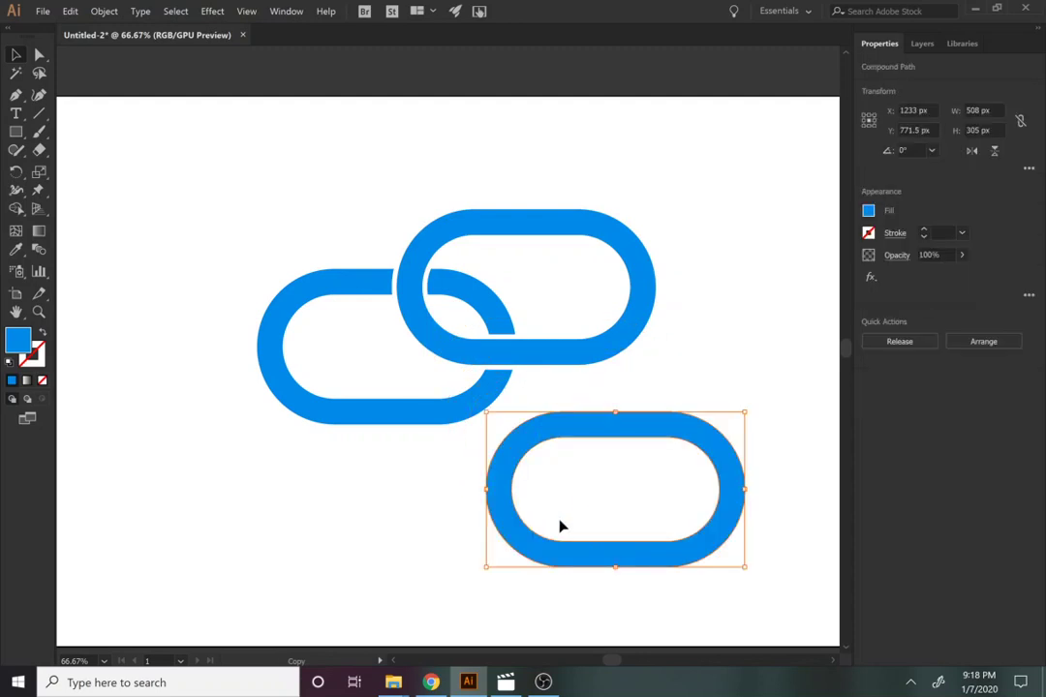
left_click(424, 426, "shift")
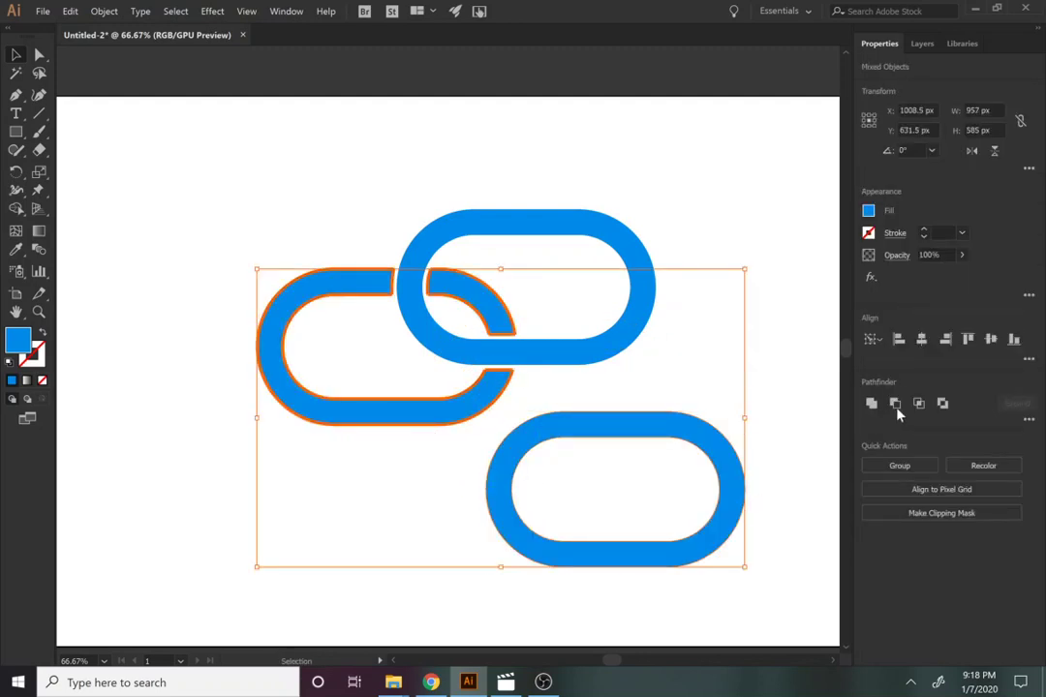
left_click(898, 339)
left_click(990, 340)
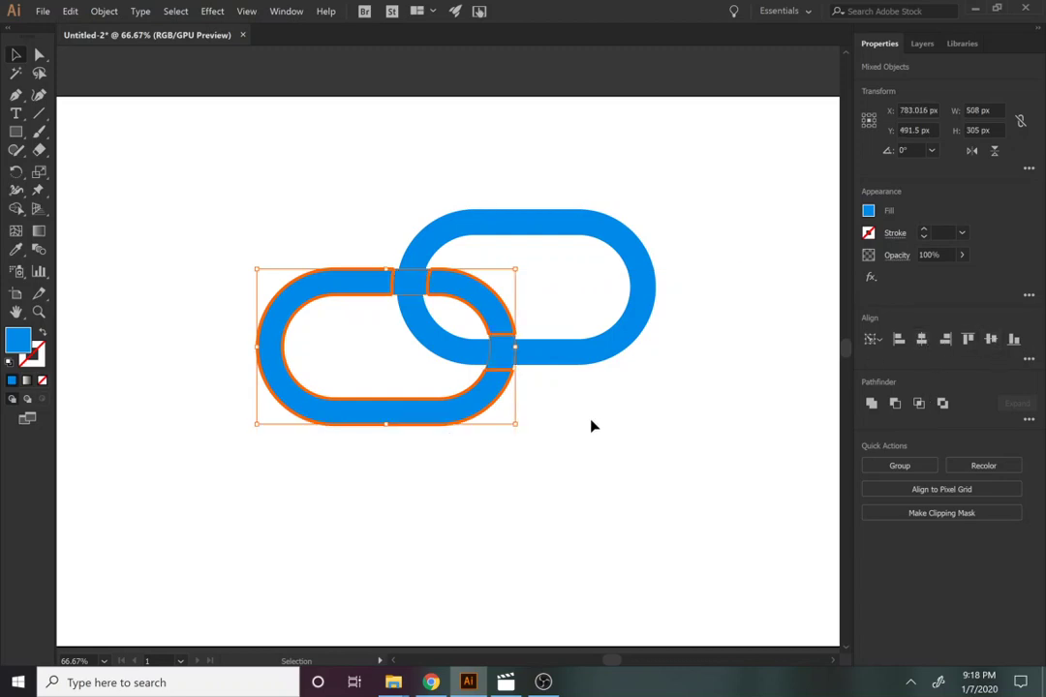
left_click(627, 489)
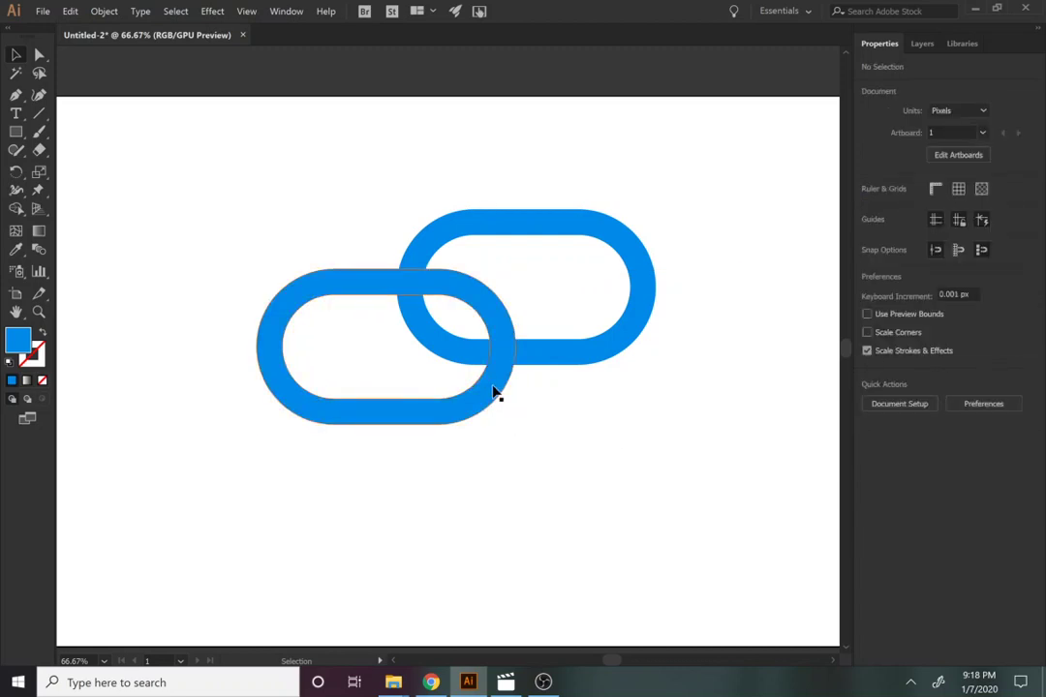
Cut a rectangle's area at the right-hand crossing out of the left link.
key("m")
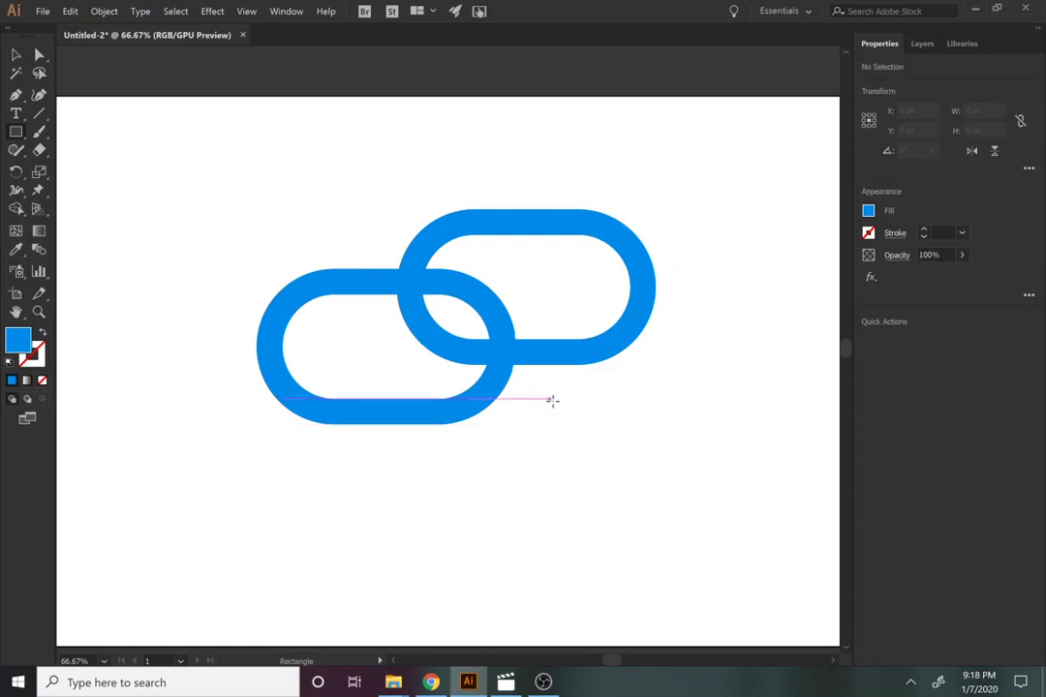
left_click_drag(552, 398, 463, 316)
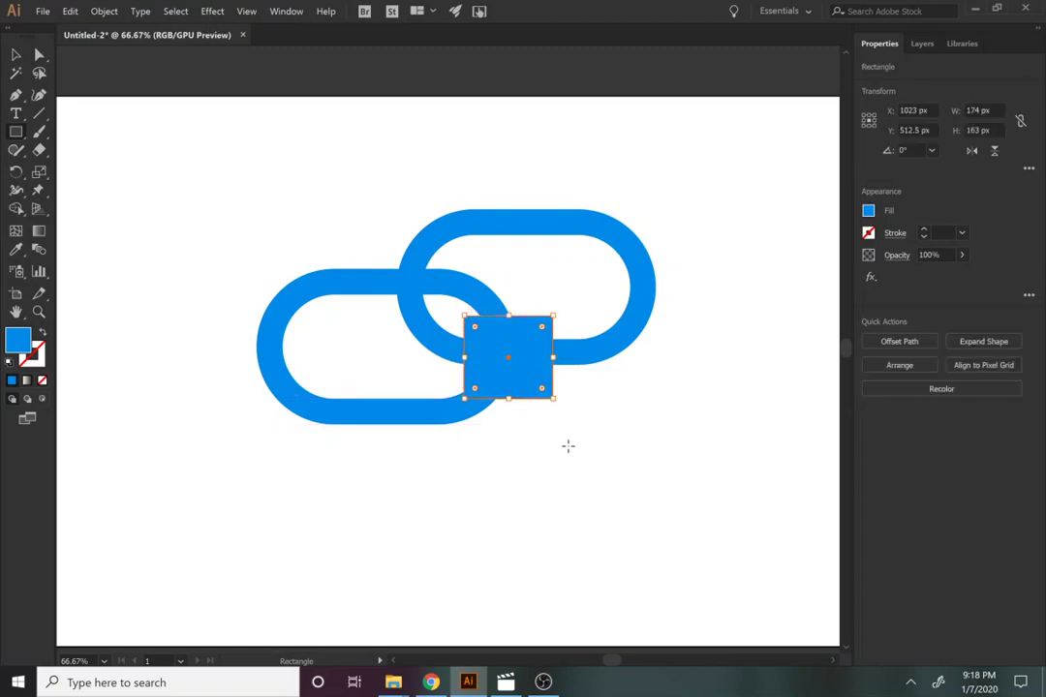
key("v")
left_click(423, 427, "shift")
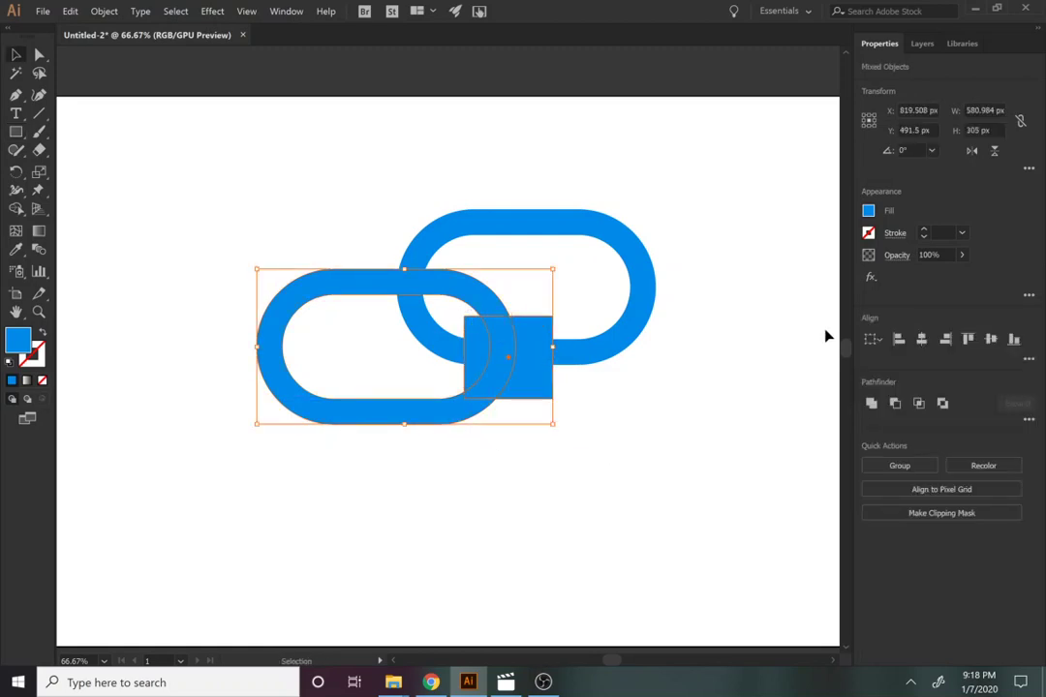
left_click(896, 404)
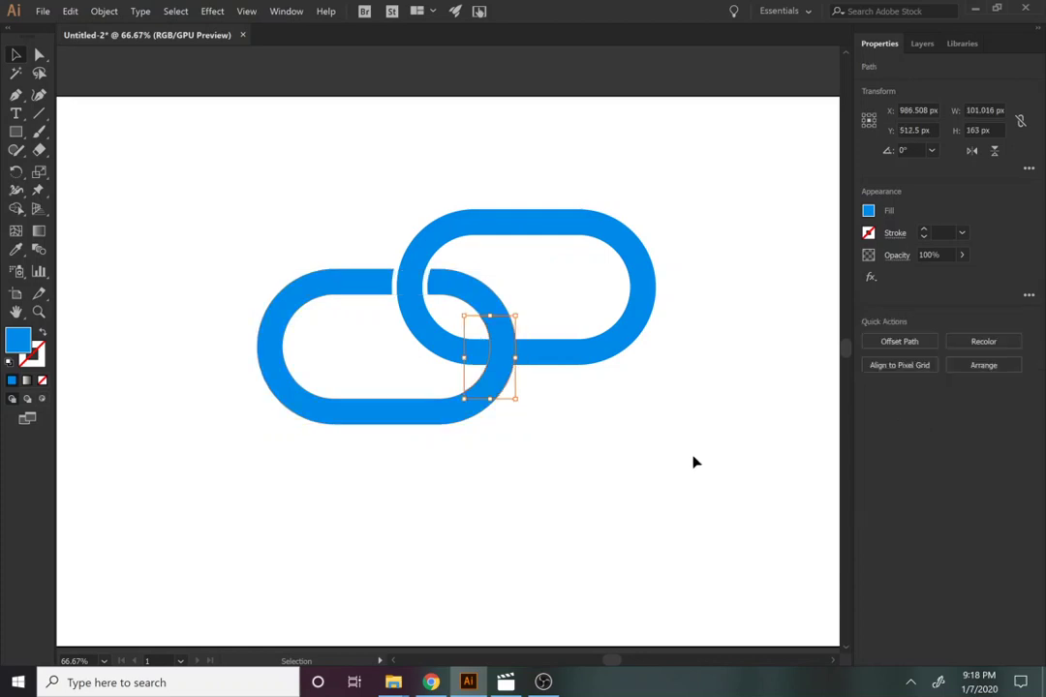
left_click(693, 464)
Offset the small overlap piece 10 px and Minus Front it so the links interlock.
scroll(550, 420, "down", 2)
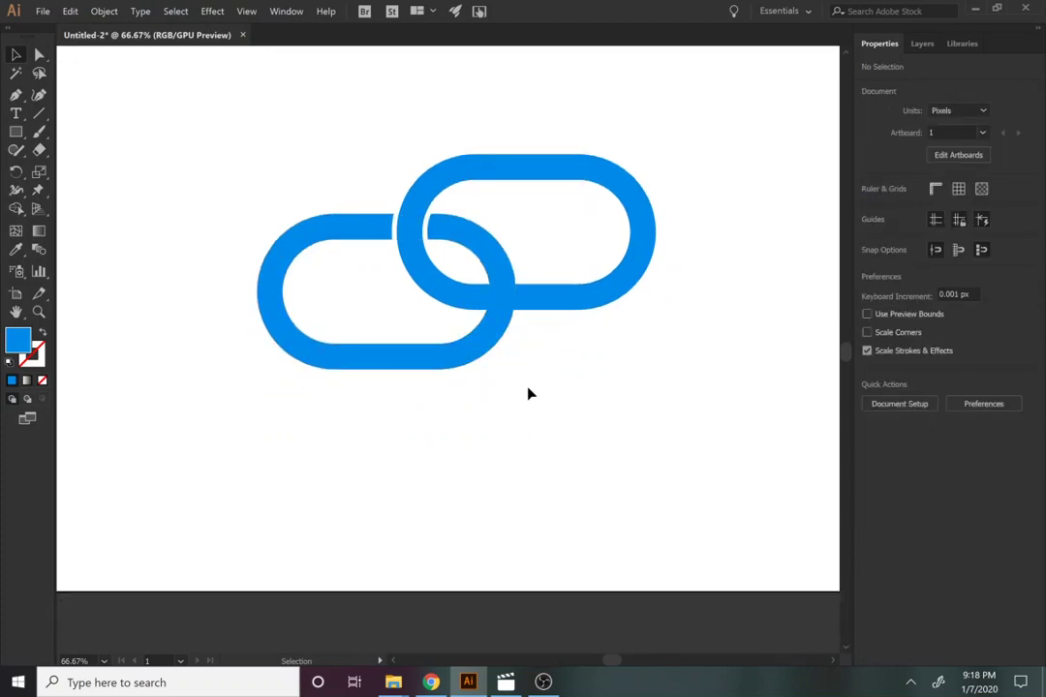
left_click(502, 306)
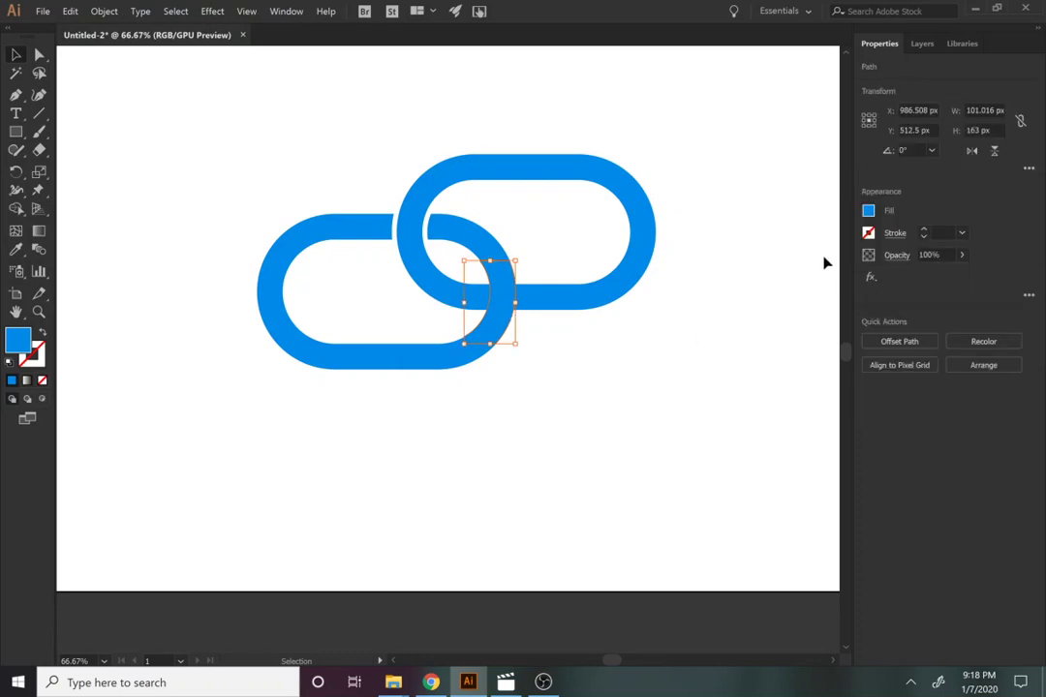
left_click(102, 12)
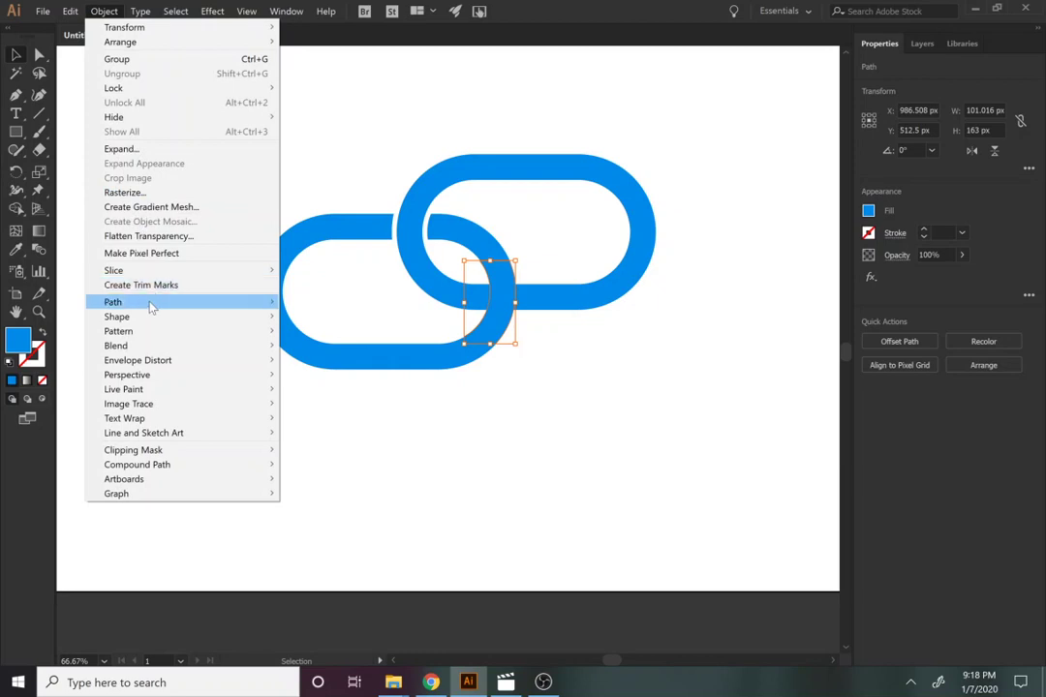
mouse_move(151, 307)
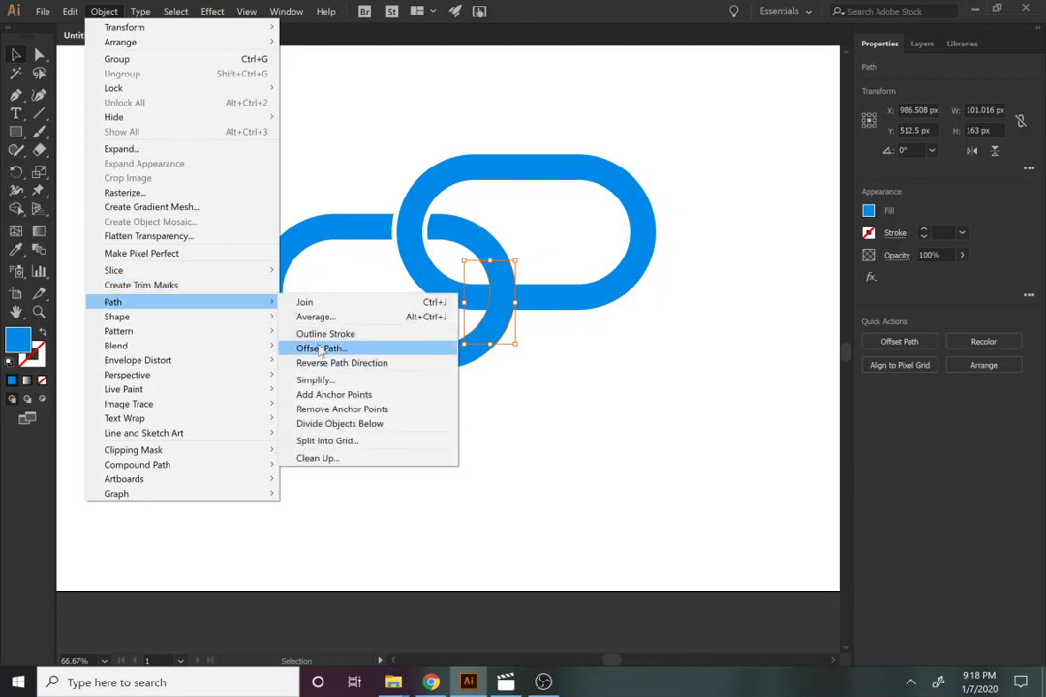
left_click(321, 348)
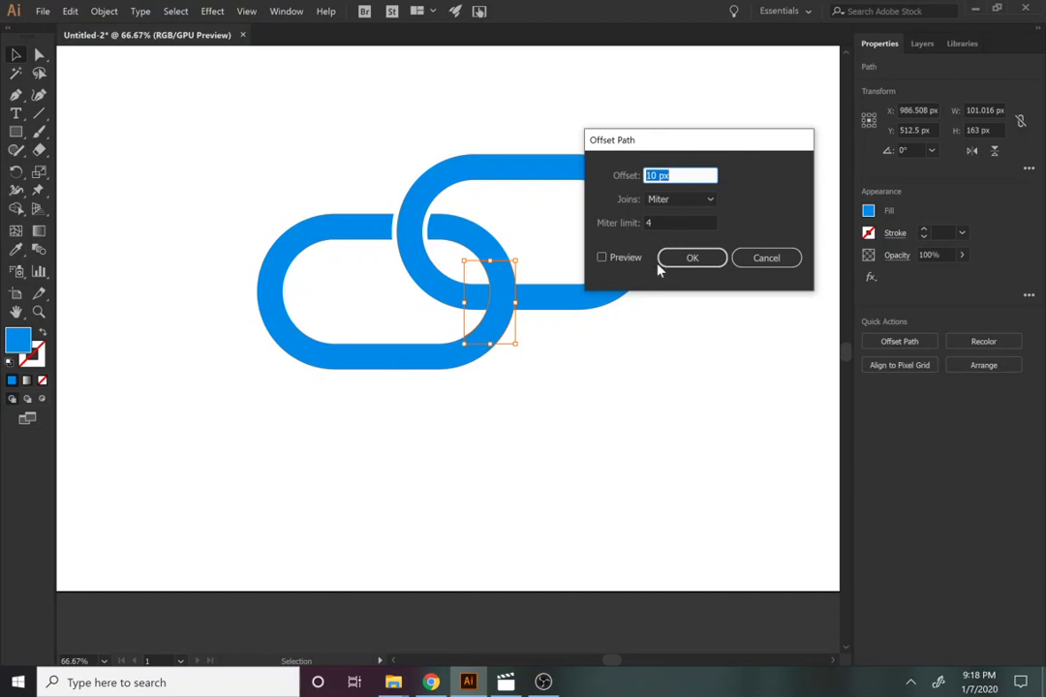
left_click(681, 260)
left_click(596, 301, "shift")
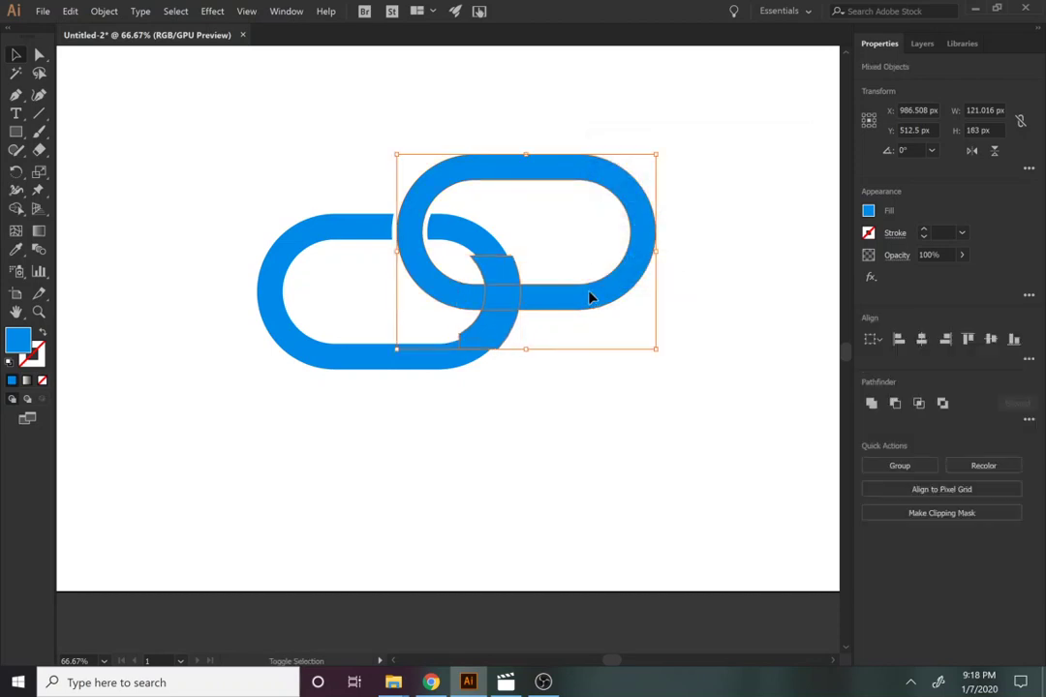
left_click(892, 408)
left_click(749, 412)
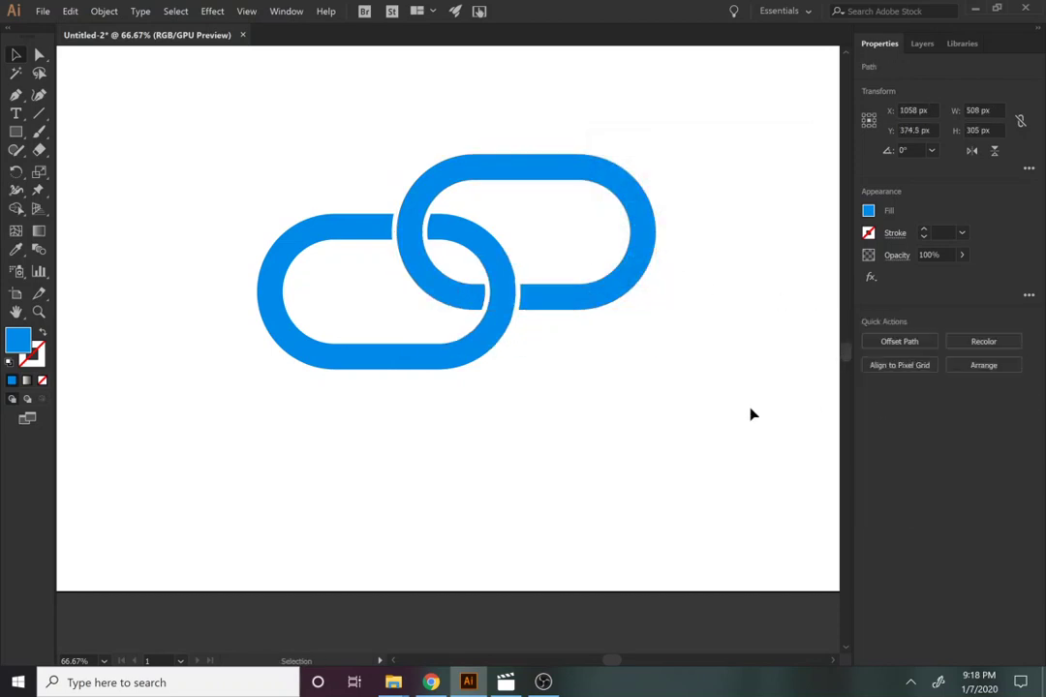
Group both links and rotate the chain about 45 degrees.
left_click_drag(701, 445, 234, 137)
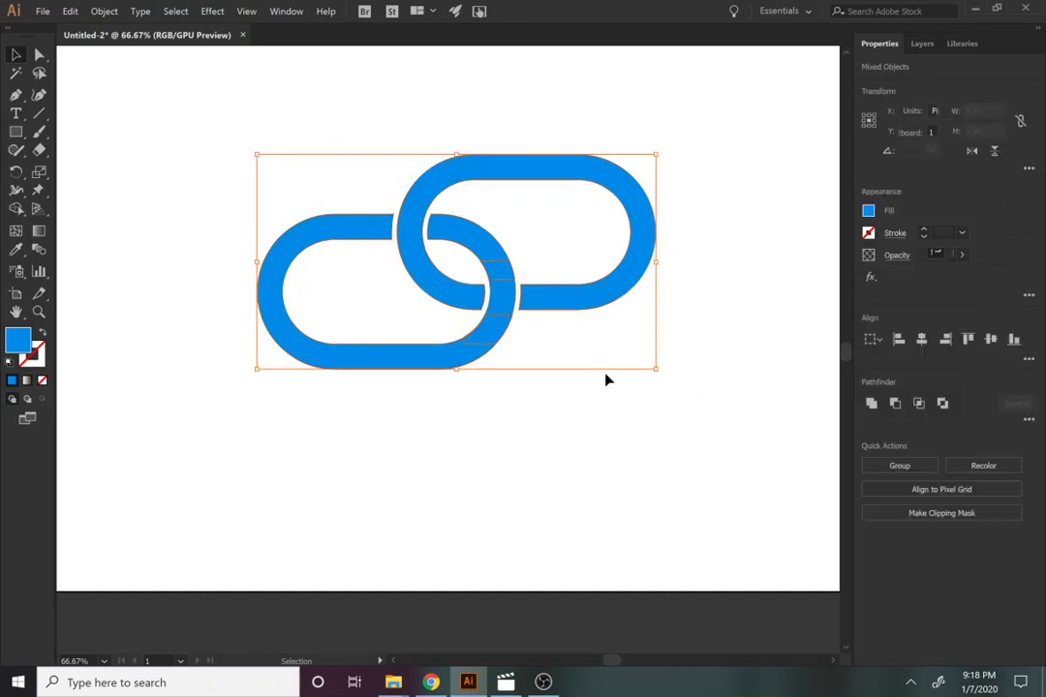
key("ctrl+g")
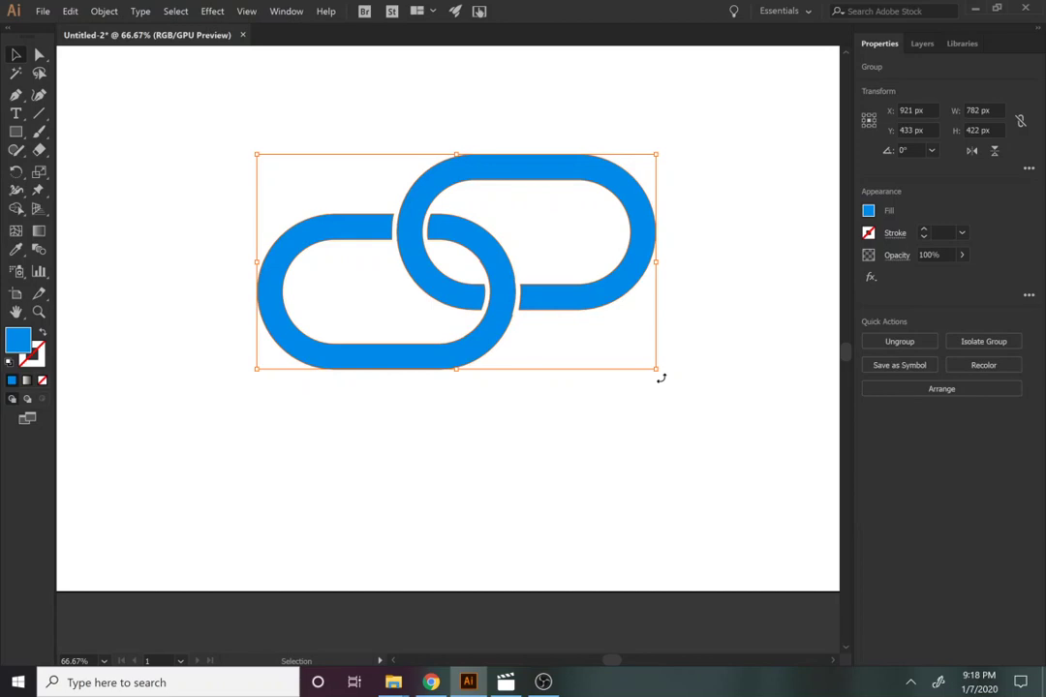
left_click_drag(661, 374, 625, 235)
Zoom out to see the whole artboard and move the chain to its upper left.
left_click(663, 423)
key("z")
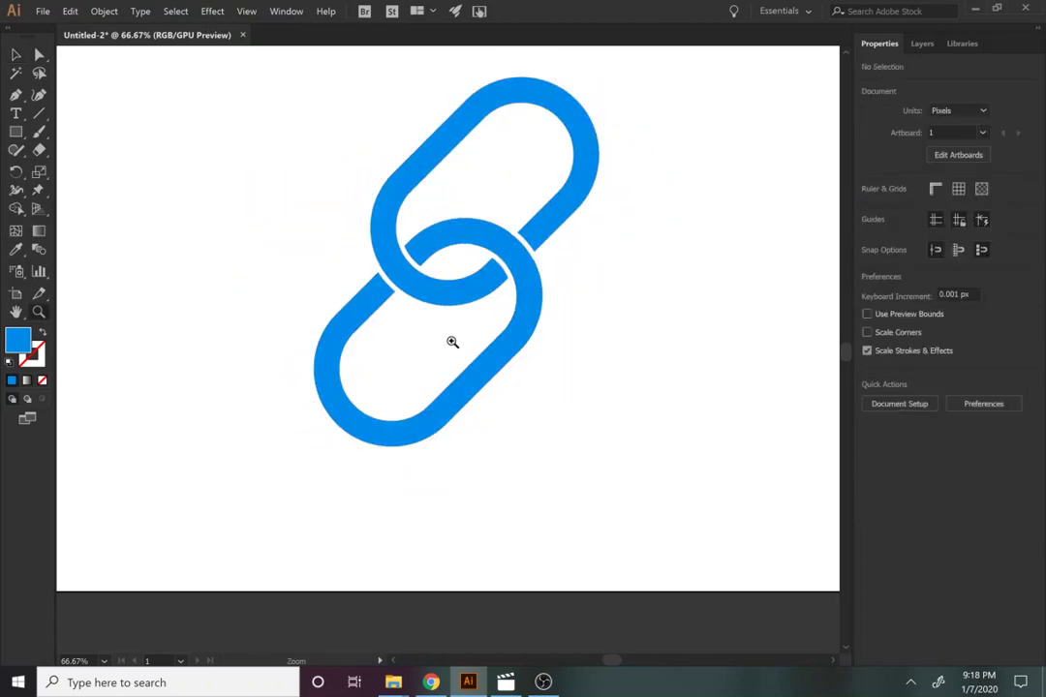
left_click(450, 343, "alt")
left_click(452, 342, "alt")
left_click(448, 421)
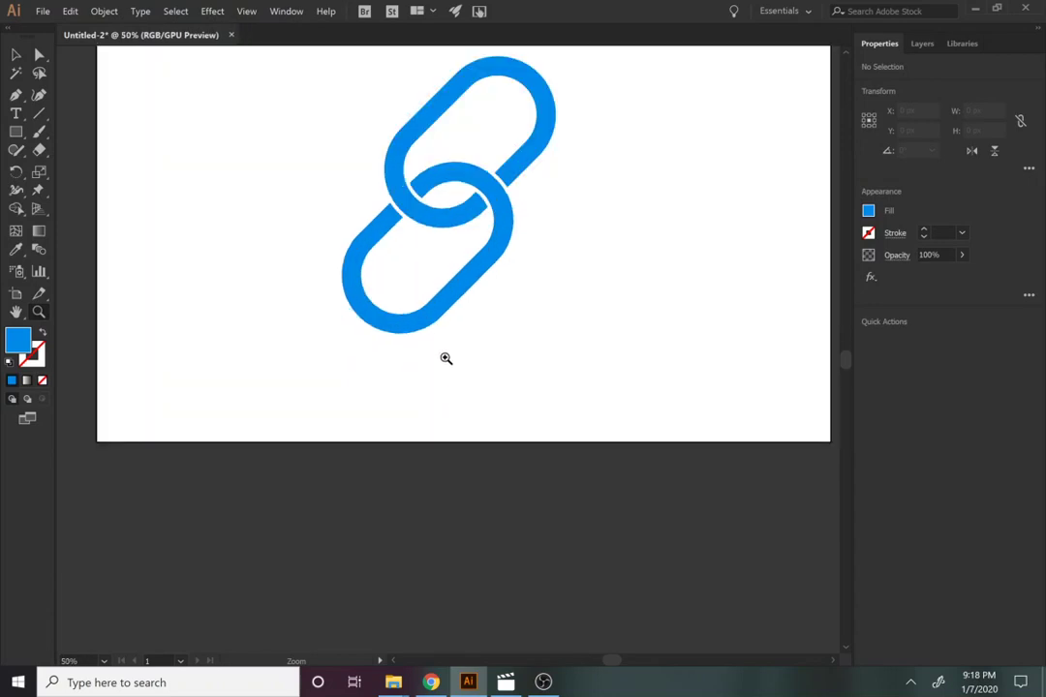
left_click(445, 355)
key("super")
key("super")
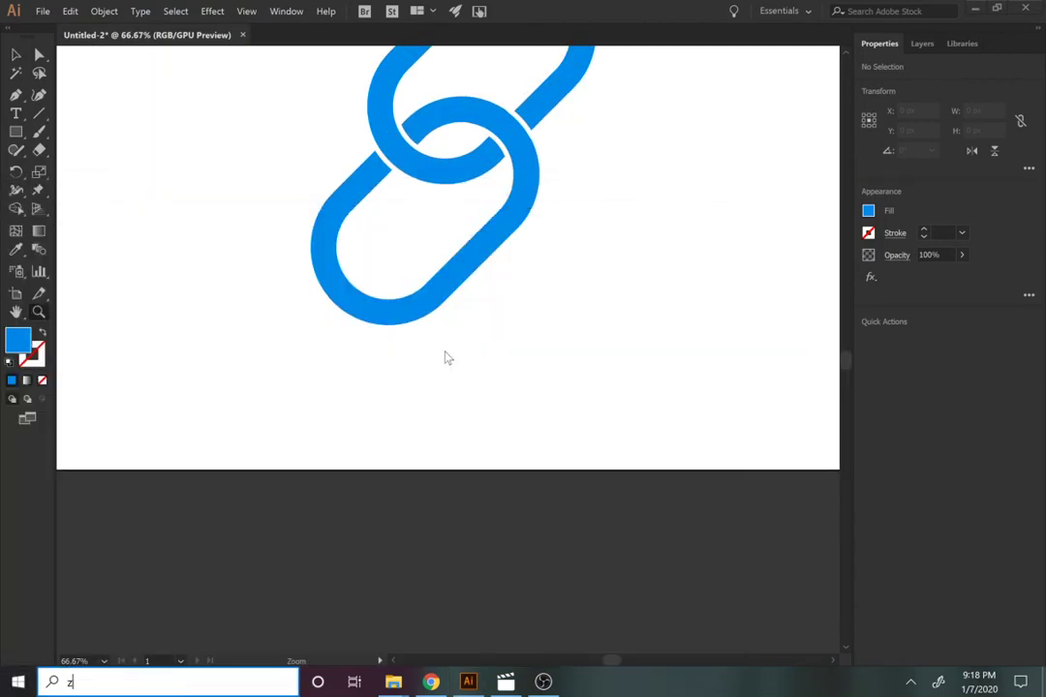
key("super")
key("super")
left_click(446, 352, "alt")
left_click(446, 352, "alt")
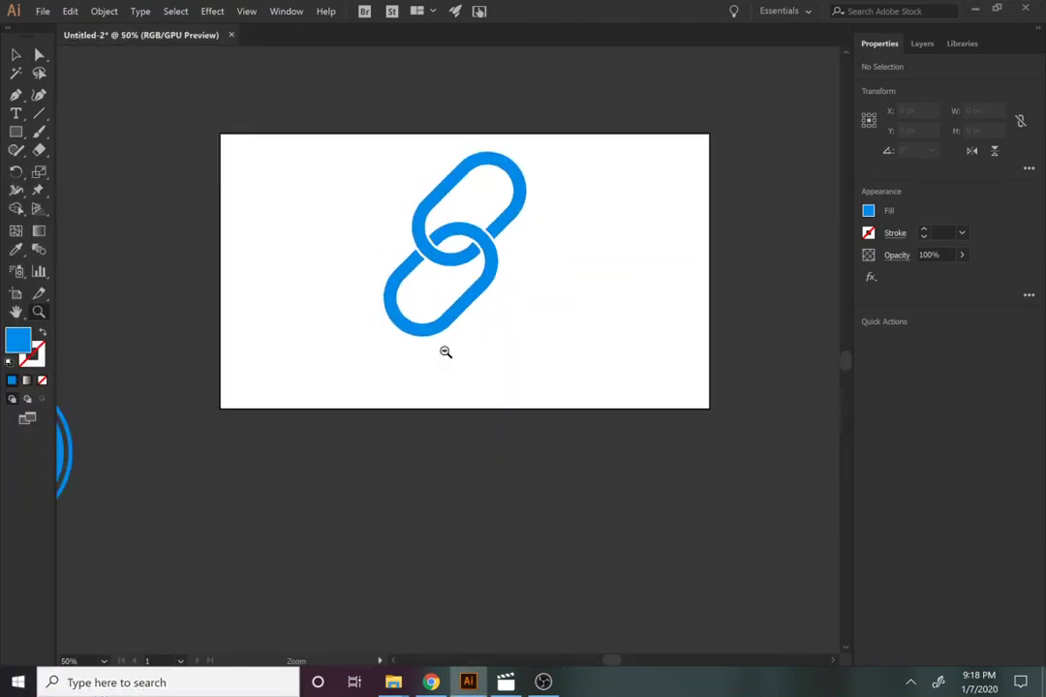
left_click(446, 352, "alt")
key("v")
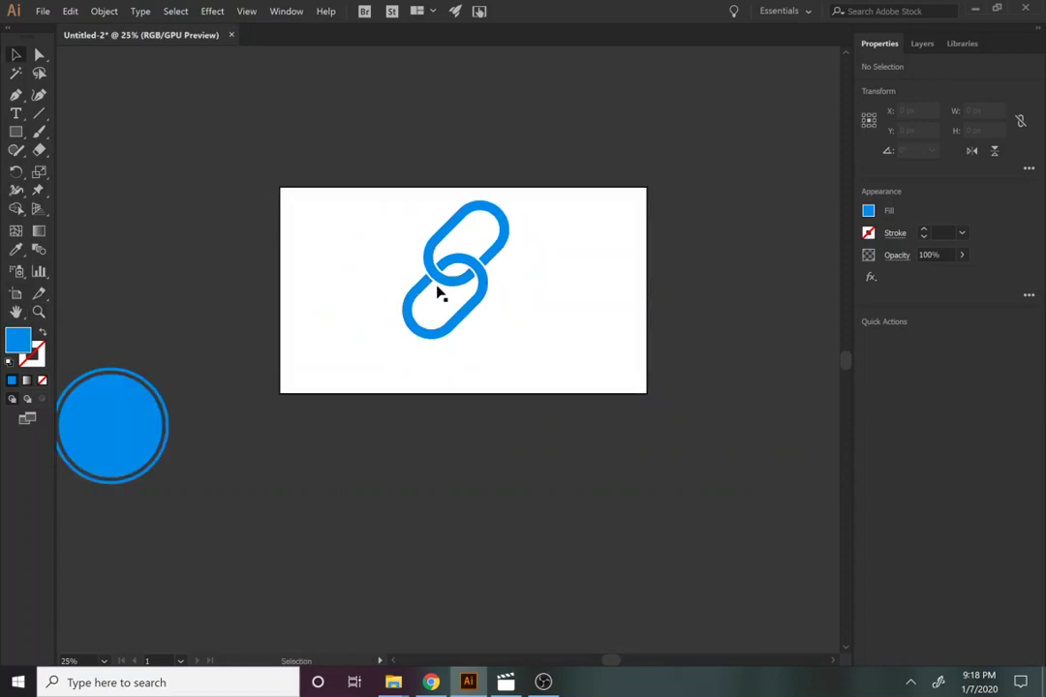
left_click_drag(458, 284, 324, 254)
Alt-drag a copy of the blue circle to the artboard centre and shrink the chain onto it.
left_click_drag(136, 433, 489, 291)
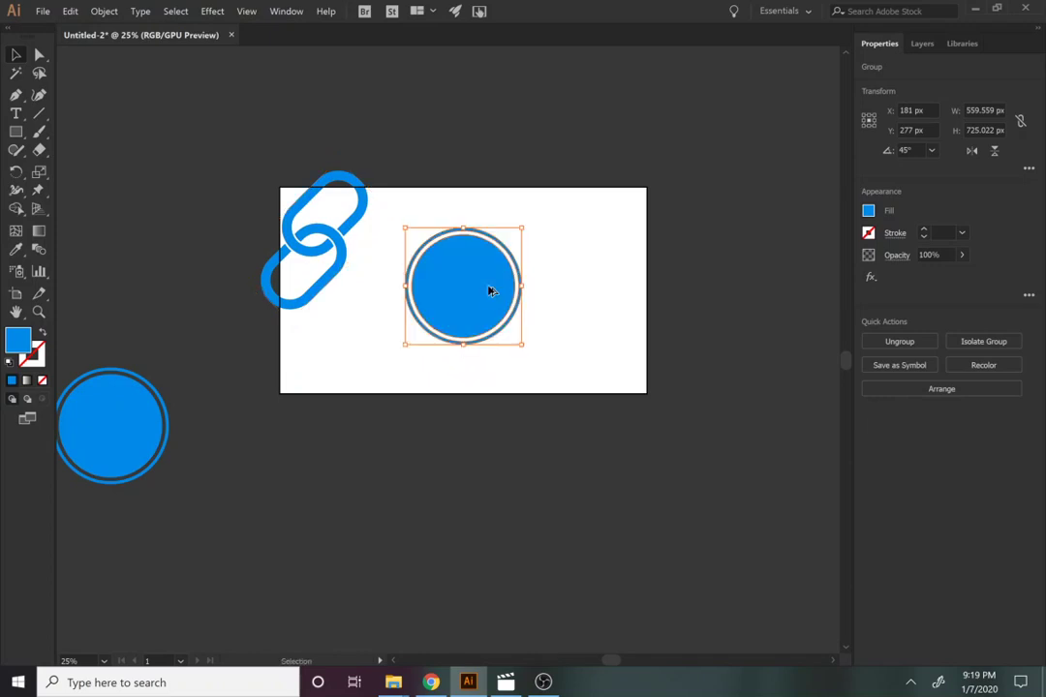
left_click(341, 276)
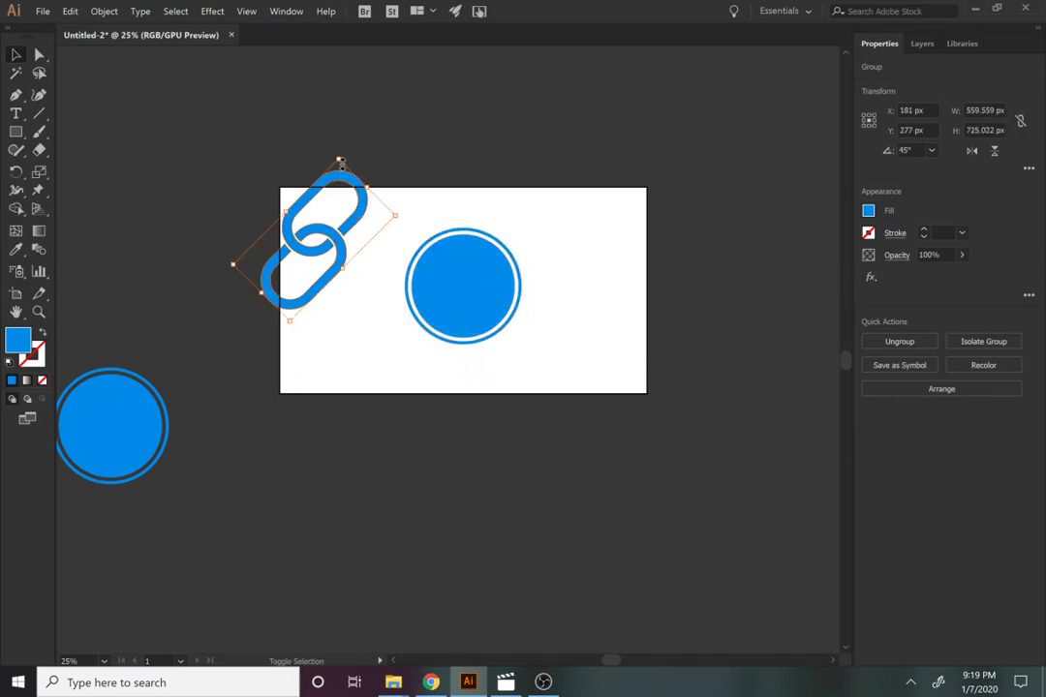
left_click_drag(338, 159, 341, 196)
left_click_drag(323, 255, 332, 184)
Centre the chain horizontally and vertically on the blue circle, undoing an accidental subtraction.
left_click(921, 341)
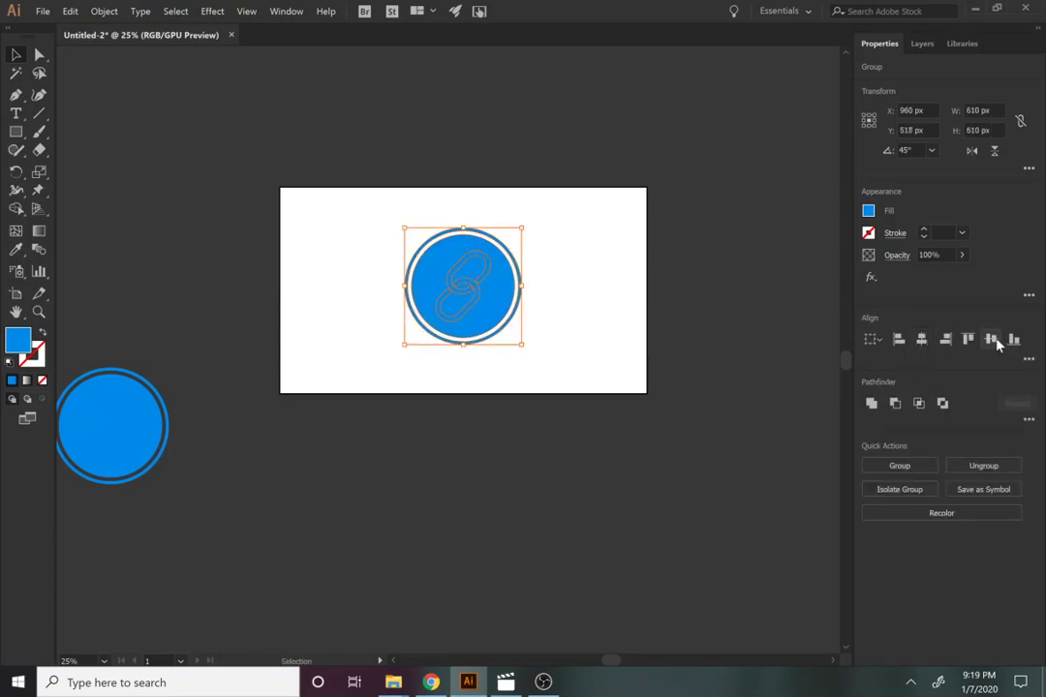
left_click(992, 341)
left_click(894, 407)
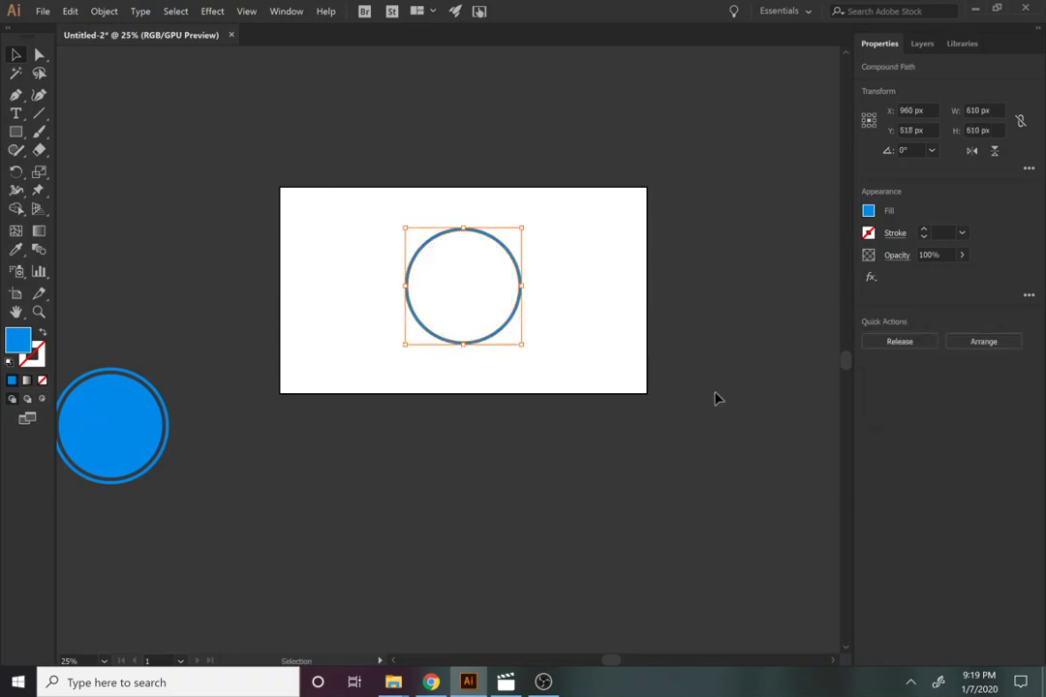
key("ctrl+z")
left_click(544, 384)
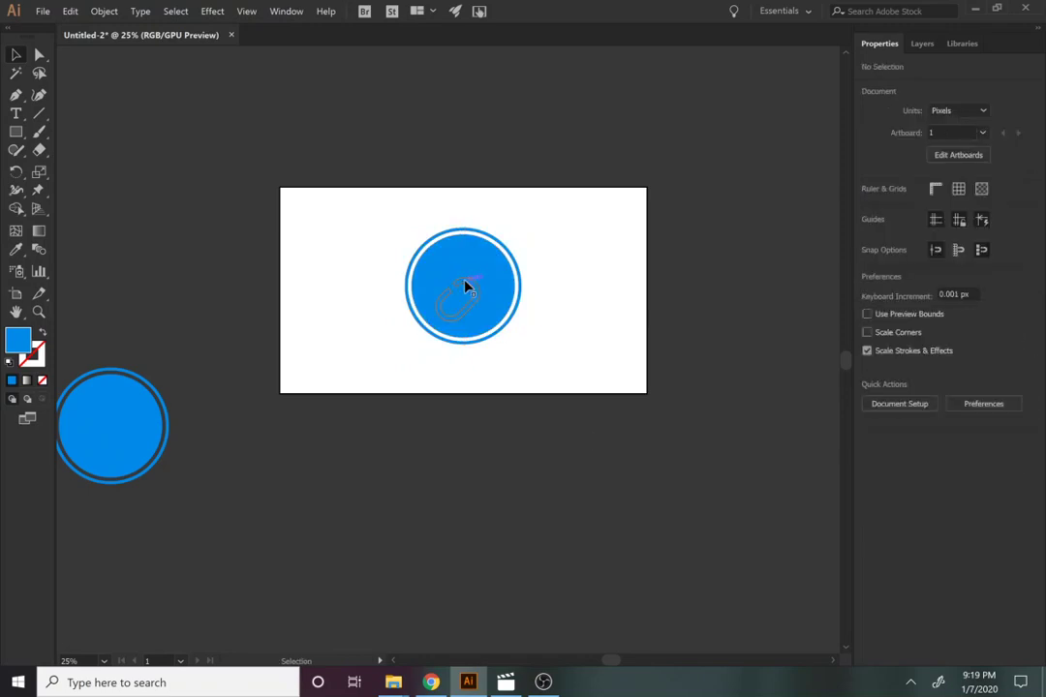
Select the chain and blue circle and punch the chain out with Pathfinder Minus Front.
left_click(461, 282)
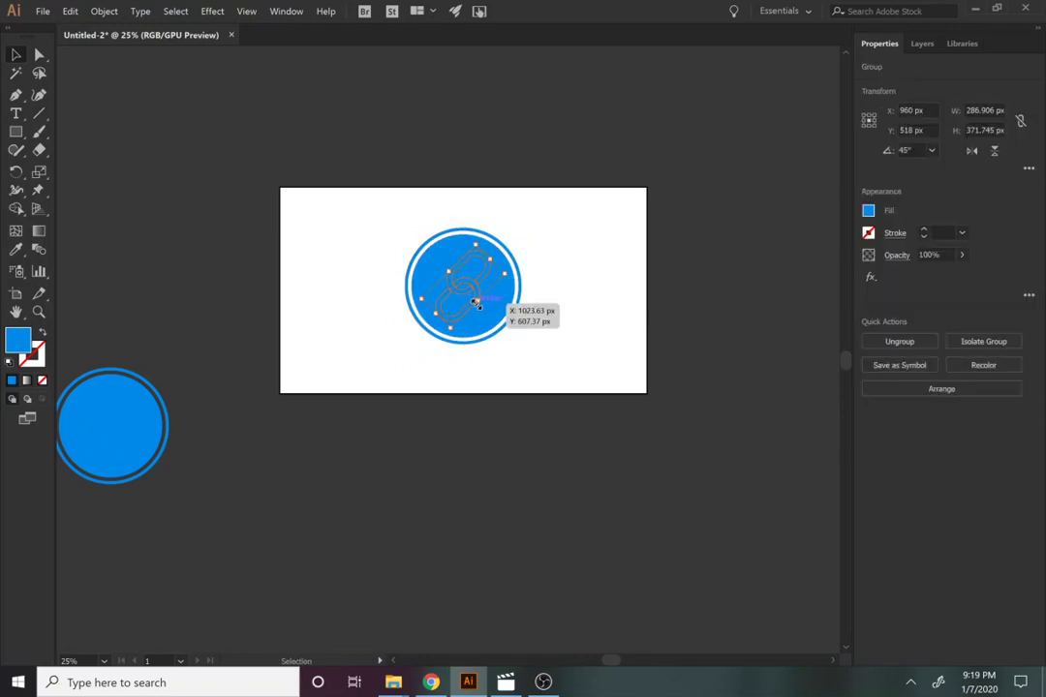
key("a")
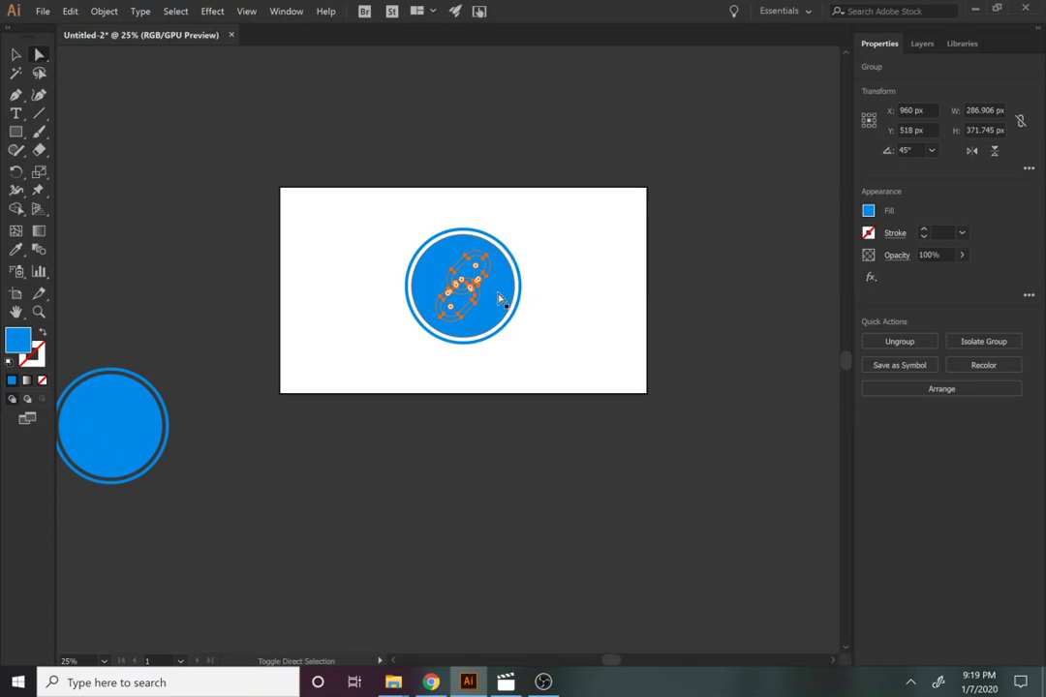
left_click(497, 298, "shift")
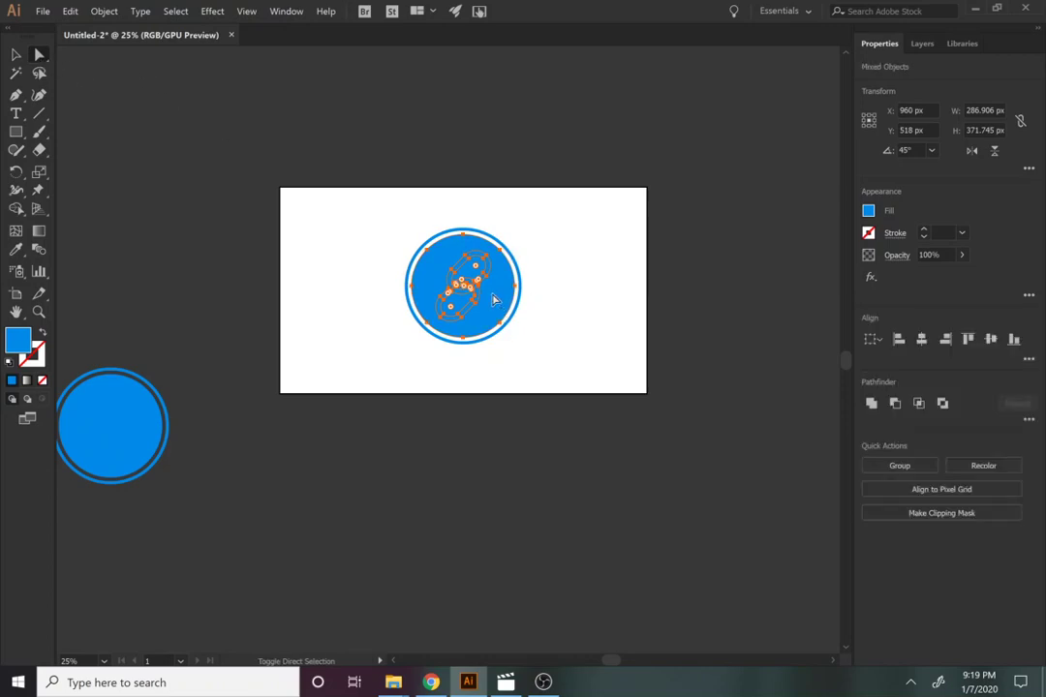
left_click(895, 404)
Reposition the cut-out circle back inside the outer ring.
key("v")
left_click(594, 345)
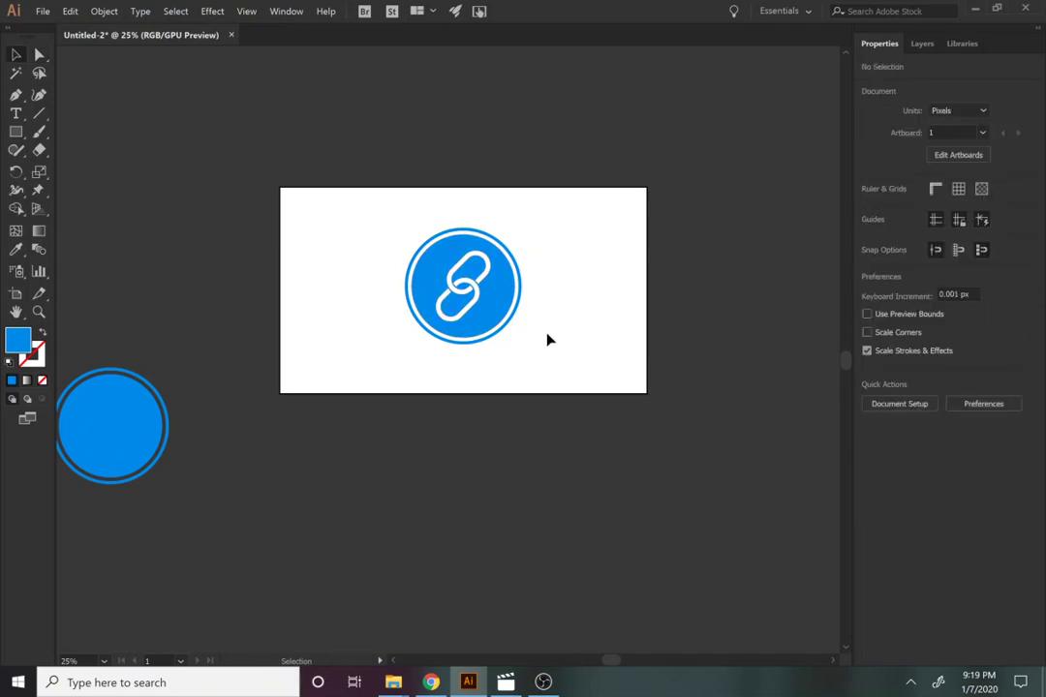
left_click(491, 308)
left_click_drag(491, 310, 178, 216)
left_click_drag(461, 320, 508, 327)
left_click(551, 402)
Group the cut-out circle with the outer ring and enter the group for editing.
left_click_drag(553, 368, 427, 182)
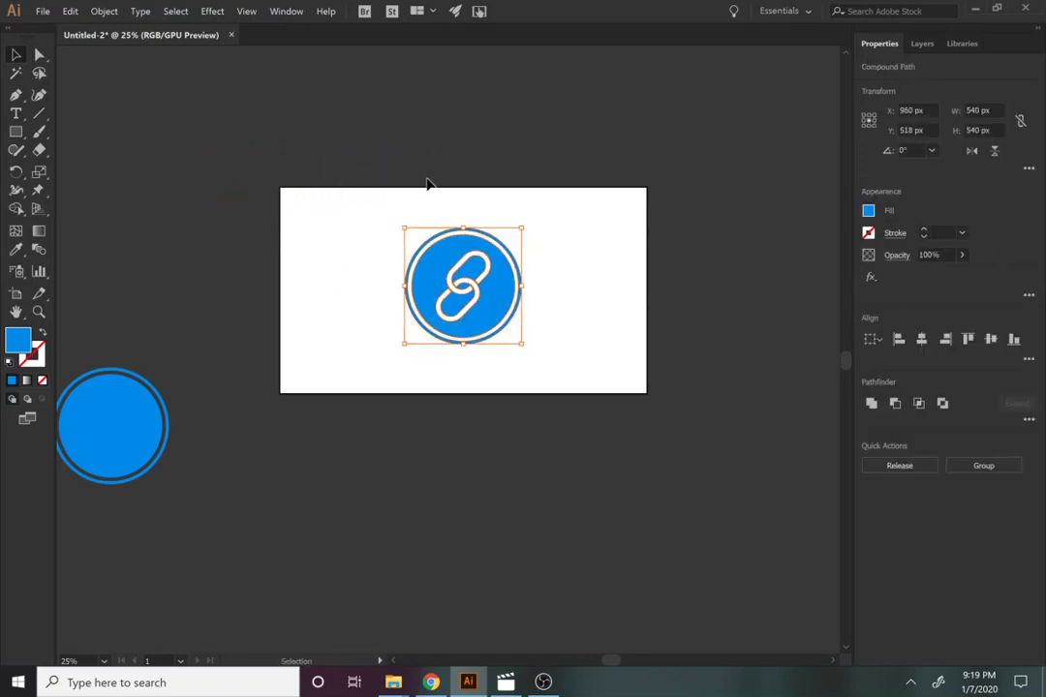
left_click(870, 405)
left_click(665, 346)
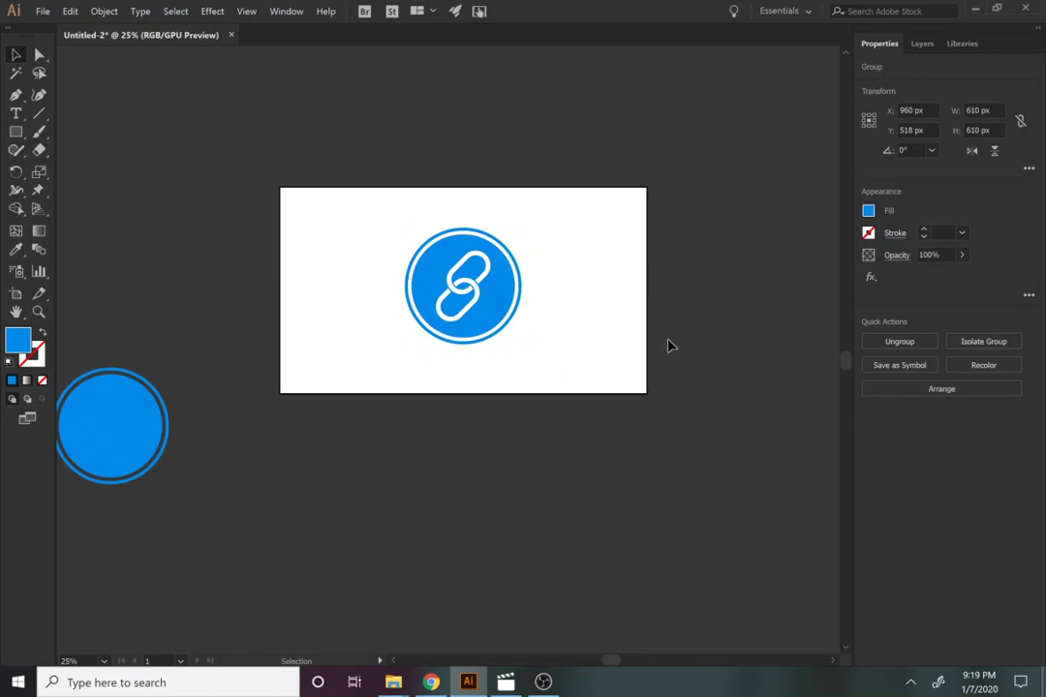
double_click(505, 321)
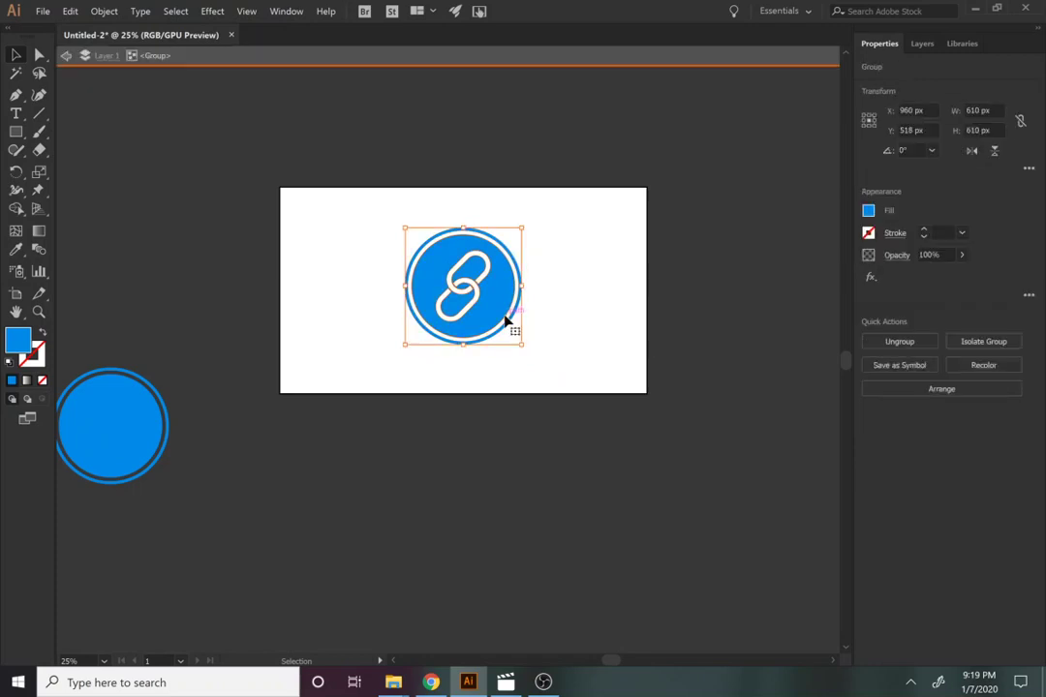
Exit the group and drag the chain badge onto the pasteboard at upper left.
left_click(338, 70)
left_click_drag(481, 306, 155, 171)
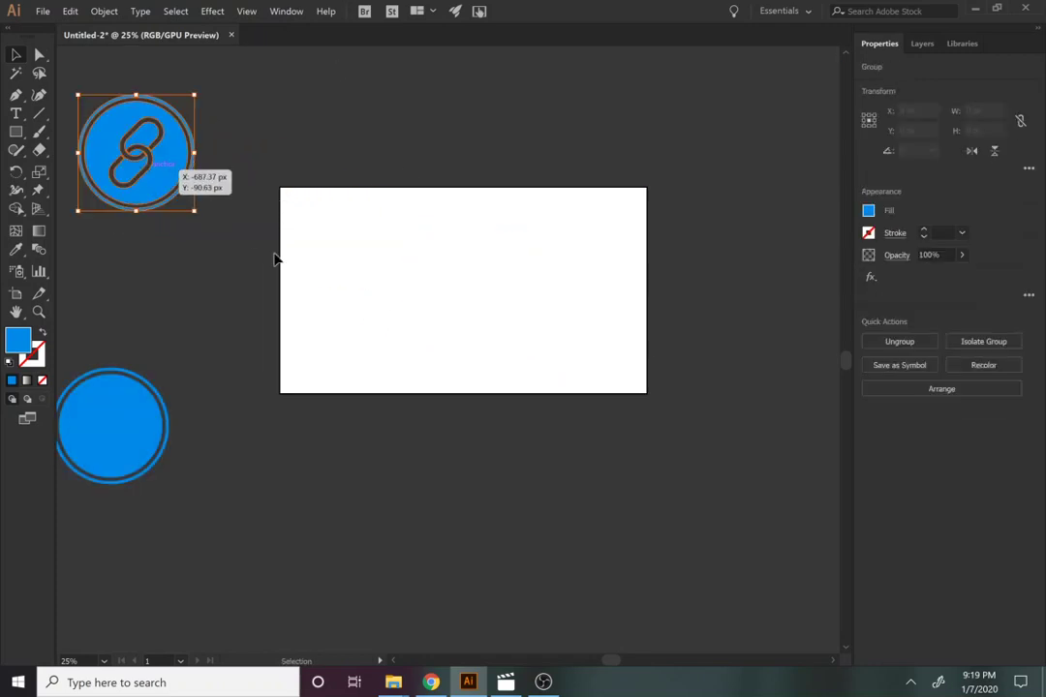
left_click(217, 253)
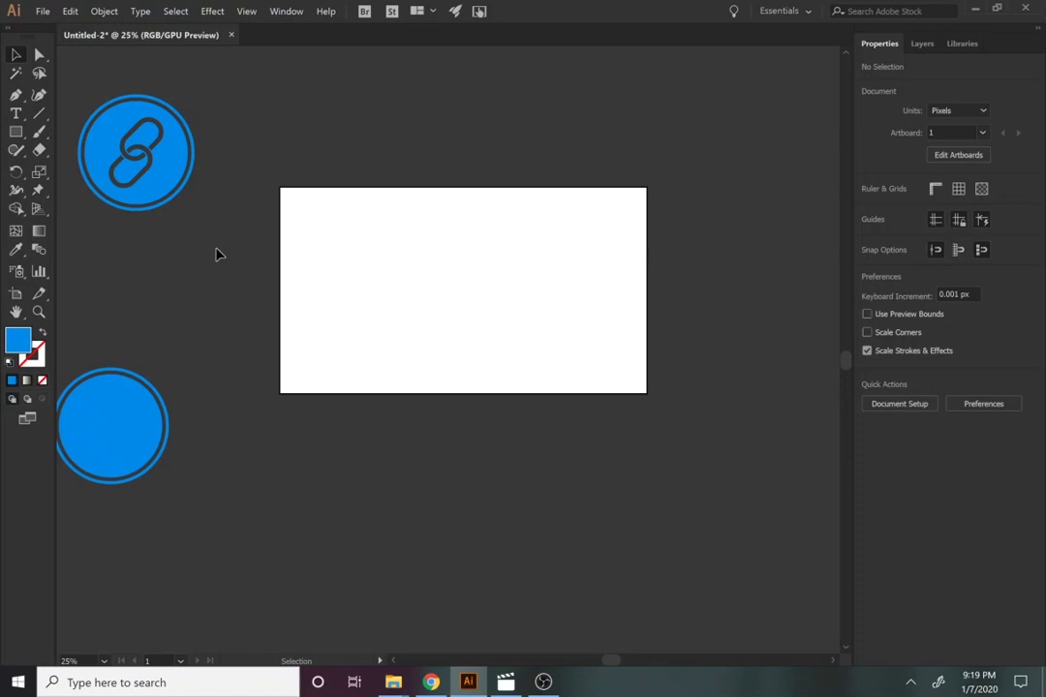
Draw a 634 px circle, duplicate it to the right and enlarge the copy to 1006 px.
key("l")
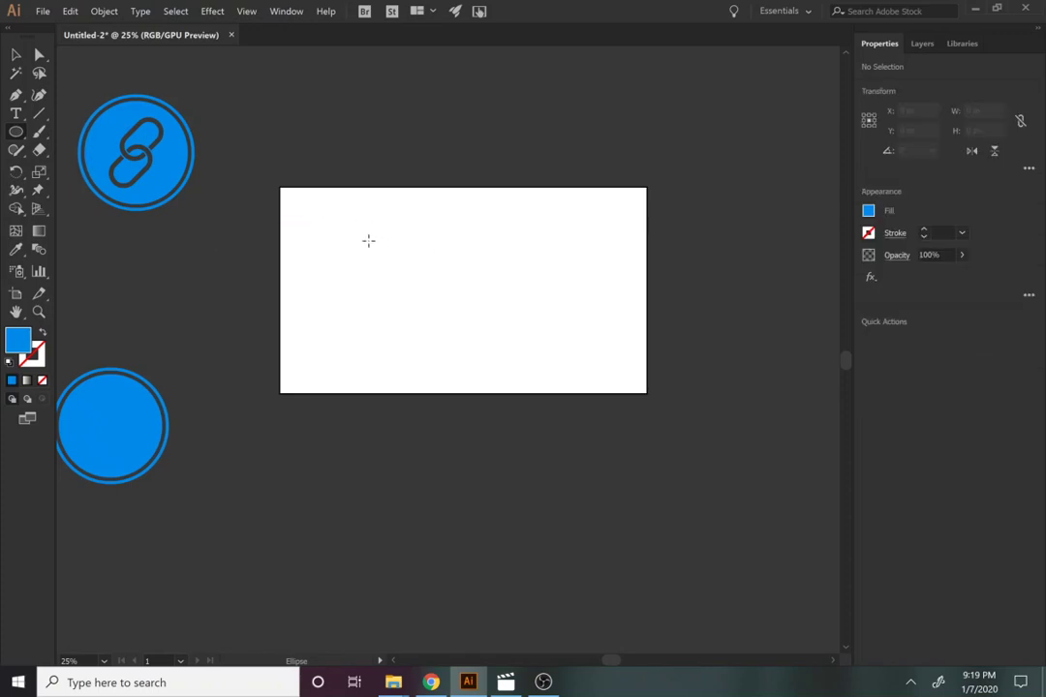
left_click_drag(351, 235, 471, 356)
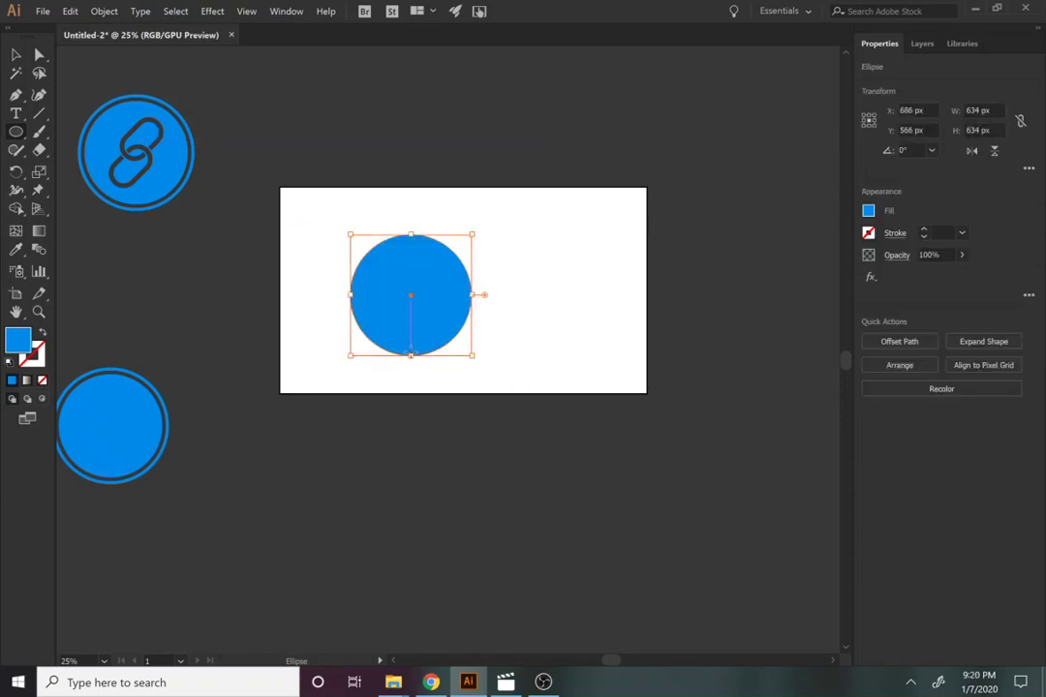
key("v")
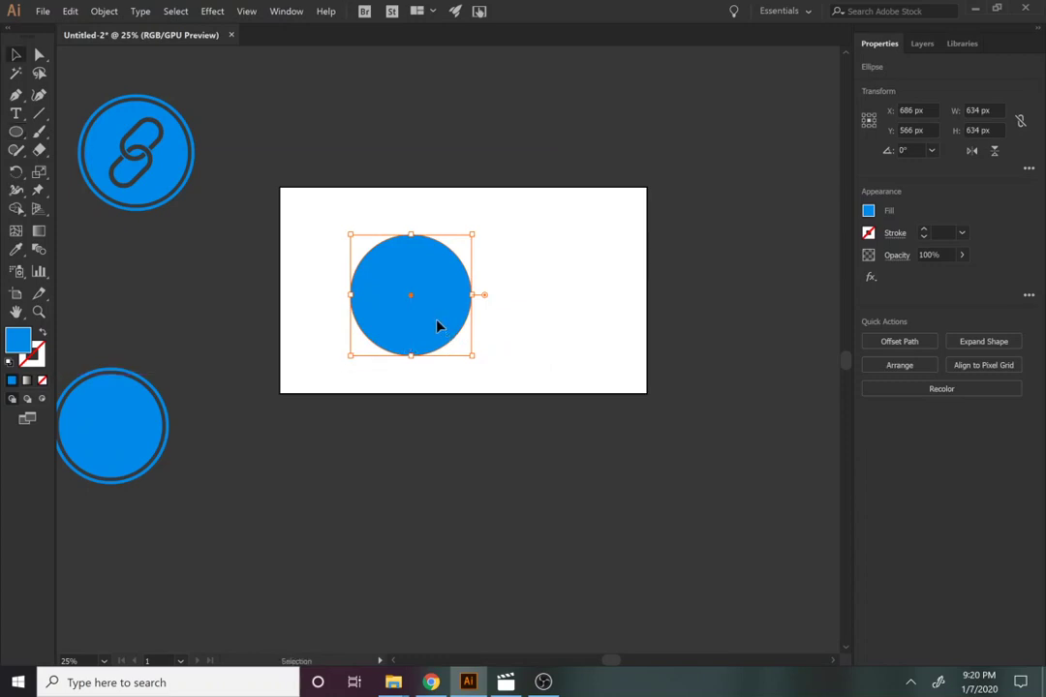
left_click_drag(437, 326, 640, 297)
key("ctrl+z")
left_click_drag(429, 320, 598, 296, "alt")
left_click_drag(640, 333, 680, 393)
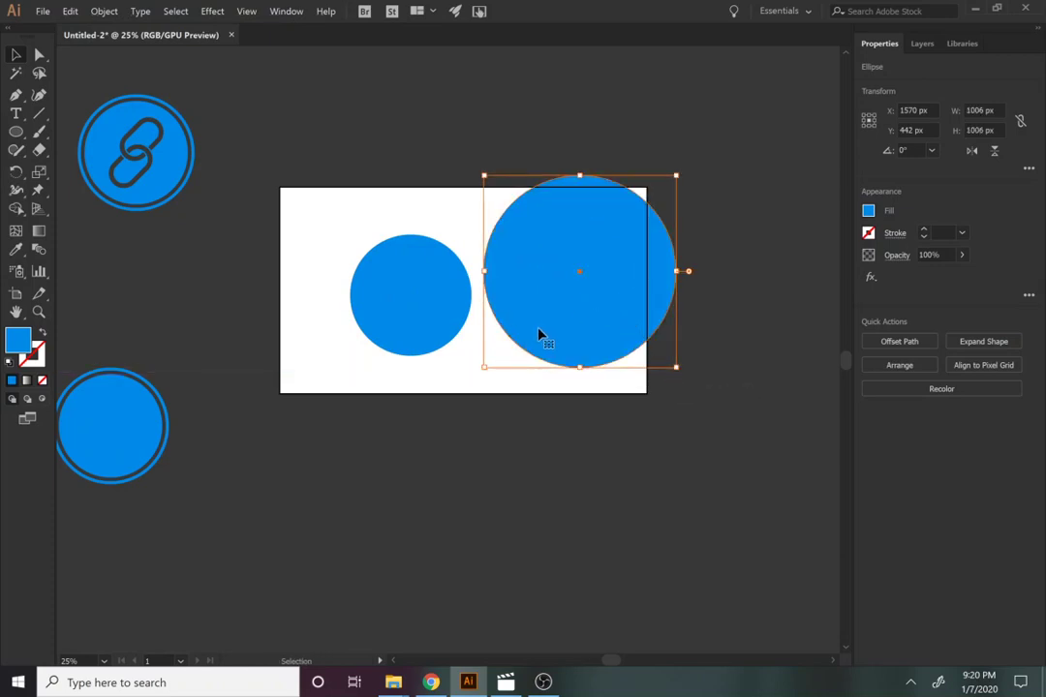
Give the large circle no fill and a red stroke.
left_click(869, 211)
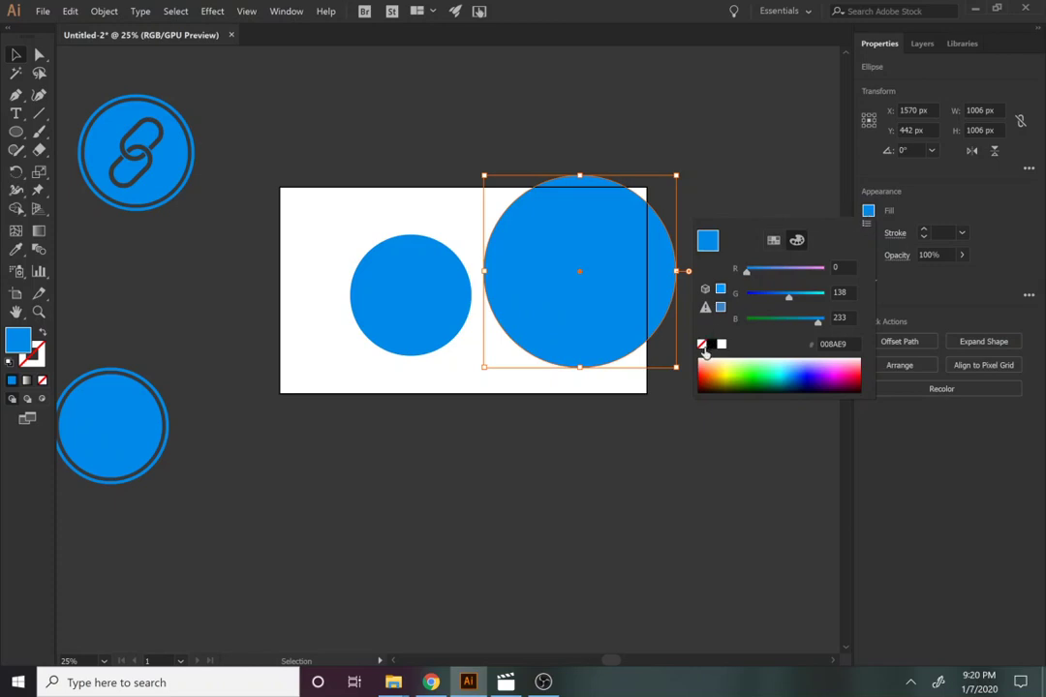
left_click(702, 344)
left_click(943, 201)
left_click(869, 232)
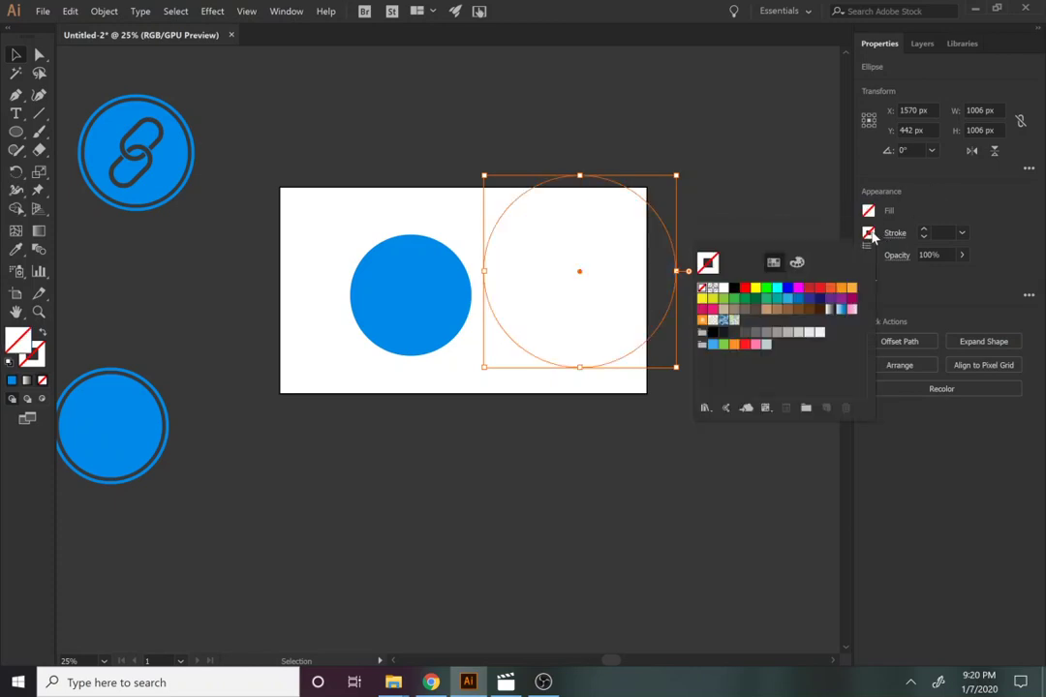
left_click(735, 288)
left_click(737, 288)
left_click(918, 222)
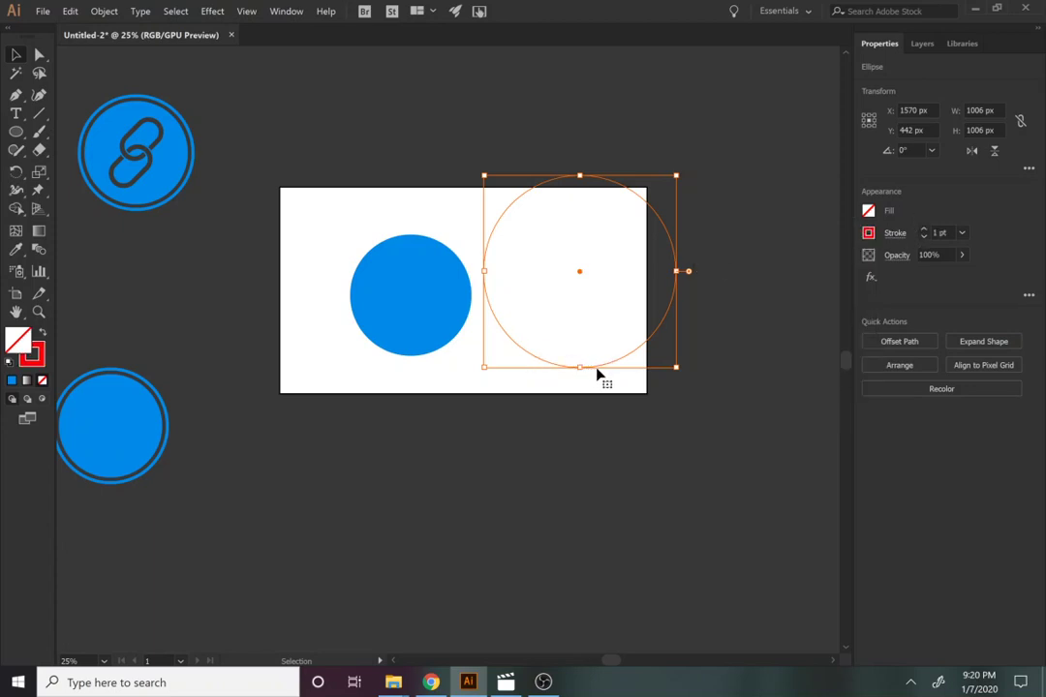
Overlap the red ring on the blue circle's right side, thicken its stroke to 20 pt, and drag a copy left.
left_click_drag(592, 377, 529, 412)
left_click_drag(513, 403, 490, 399)
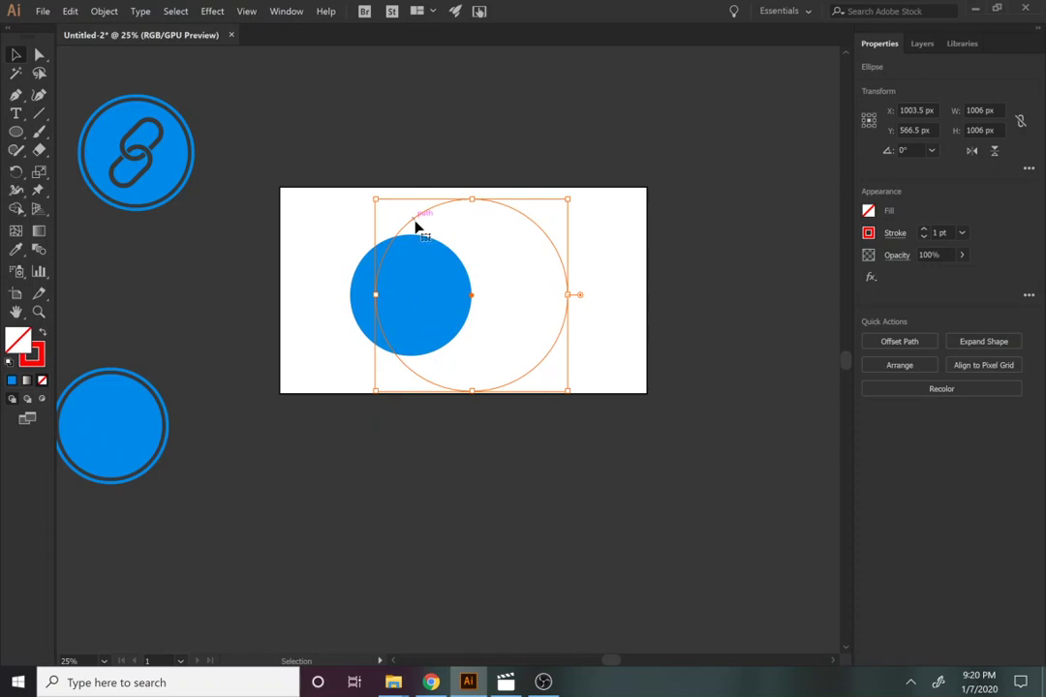
left_click(925, 232)
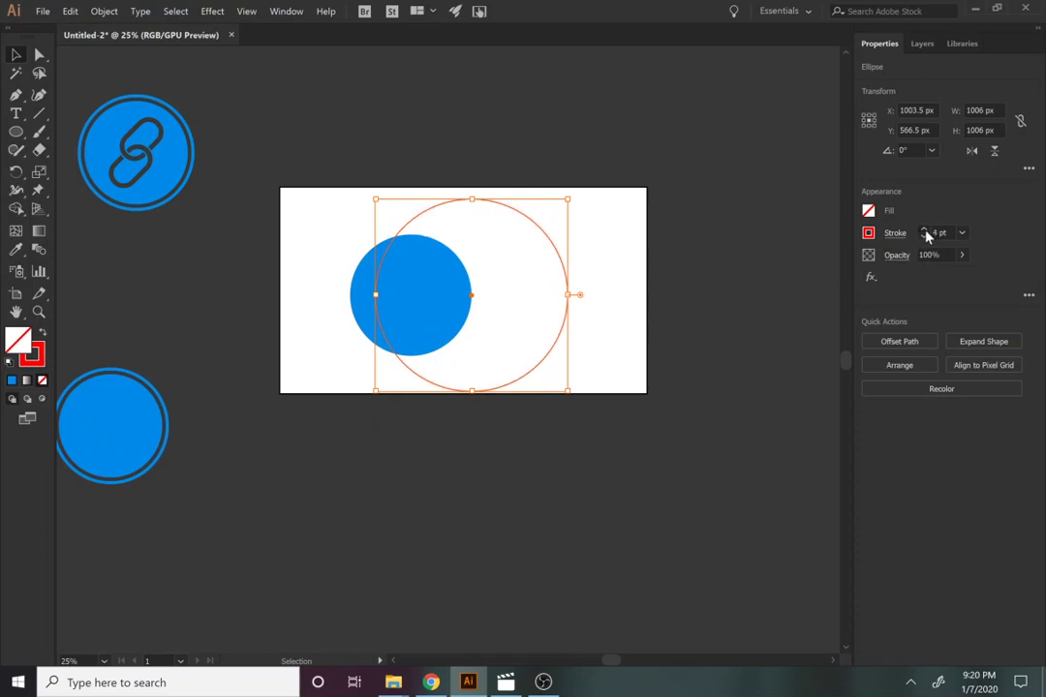
left_click(925, 232)
left_click(925, 232)
left_click(925, 232)
left_click(925, 232)
left_click(925, 231)
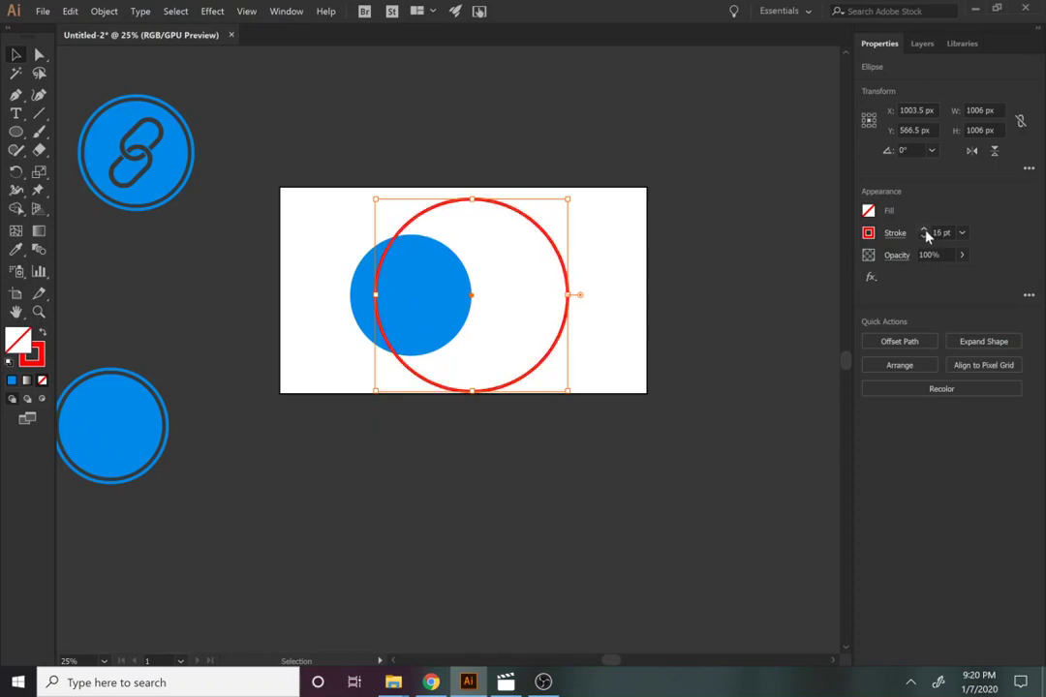
left_click(925, 232)
left_click(925, 231)
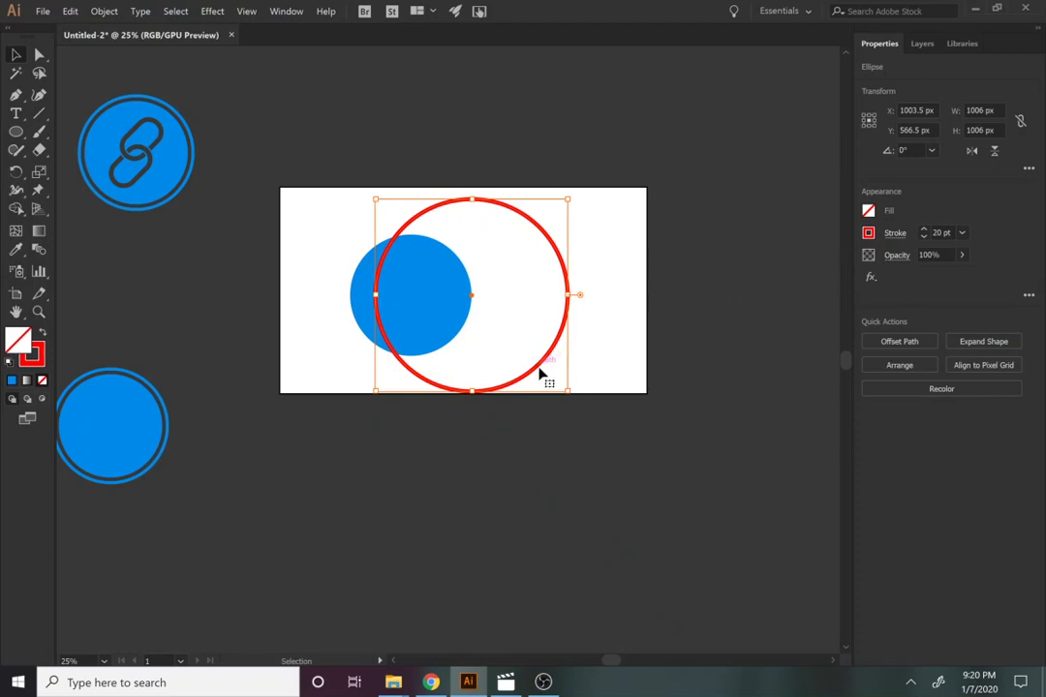
left_click_drag(546, 361, 416, 360)
Place the ring copy left of the blue circle and convert both rings with Outline Stroke.
left_click(393, 360, "shift")
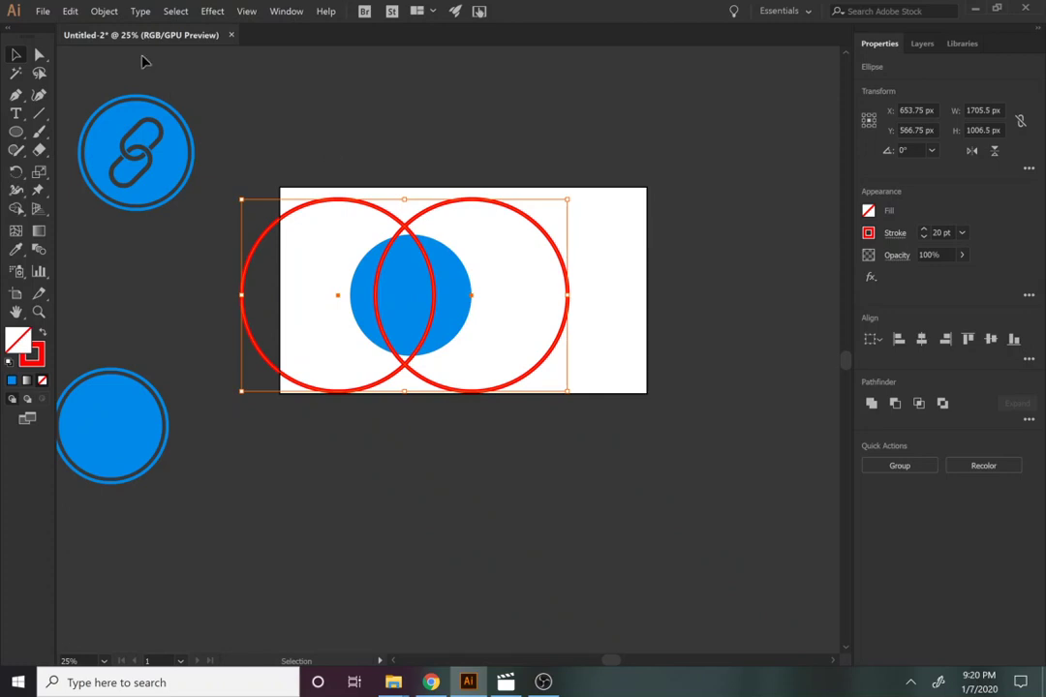
left_click(97, 10)
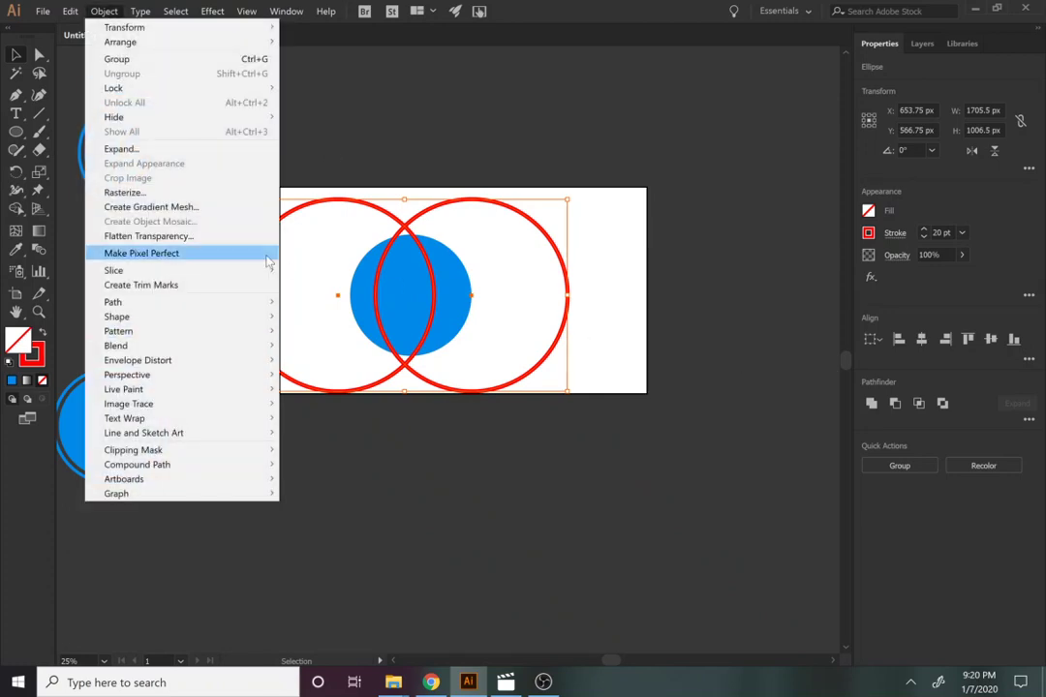
mouse_move(261, 301)
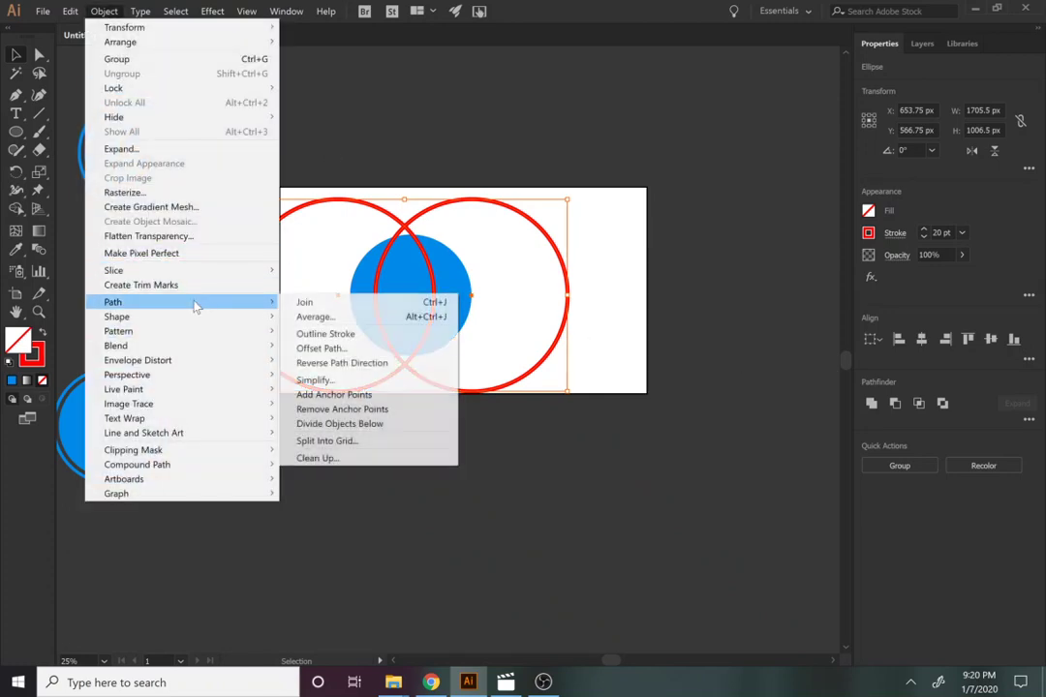
left_click(339, 335)
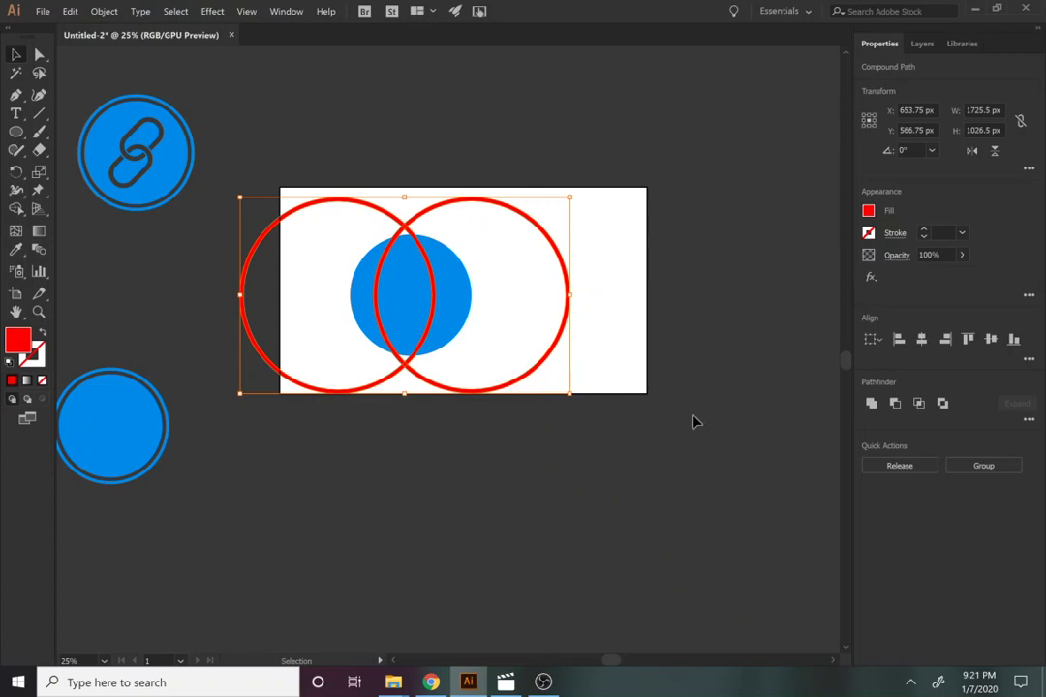
Select the rings and blue circle and align them to the horizontal centre.
left_click(872, 405)
left_click_drag(485, 426, 384, 318)
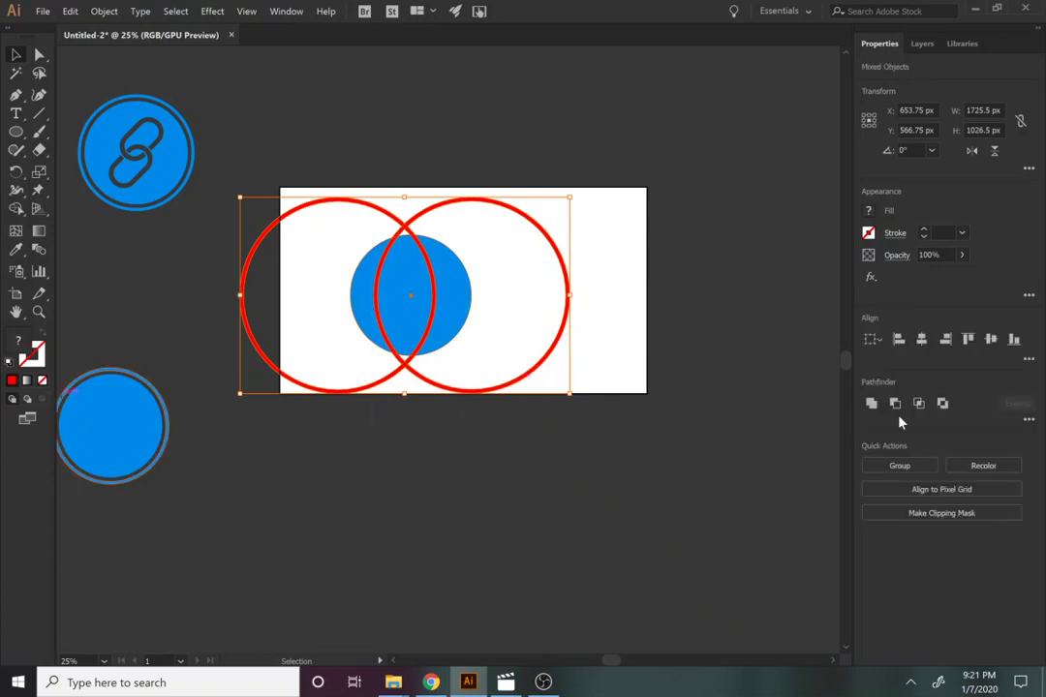
left_click(922, 341)
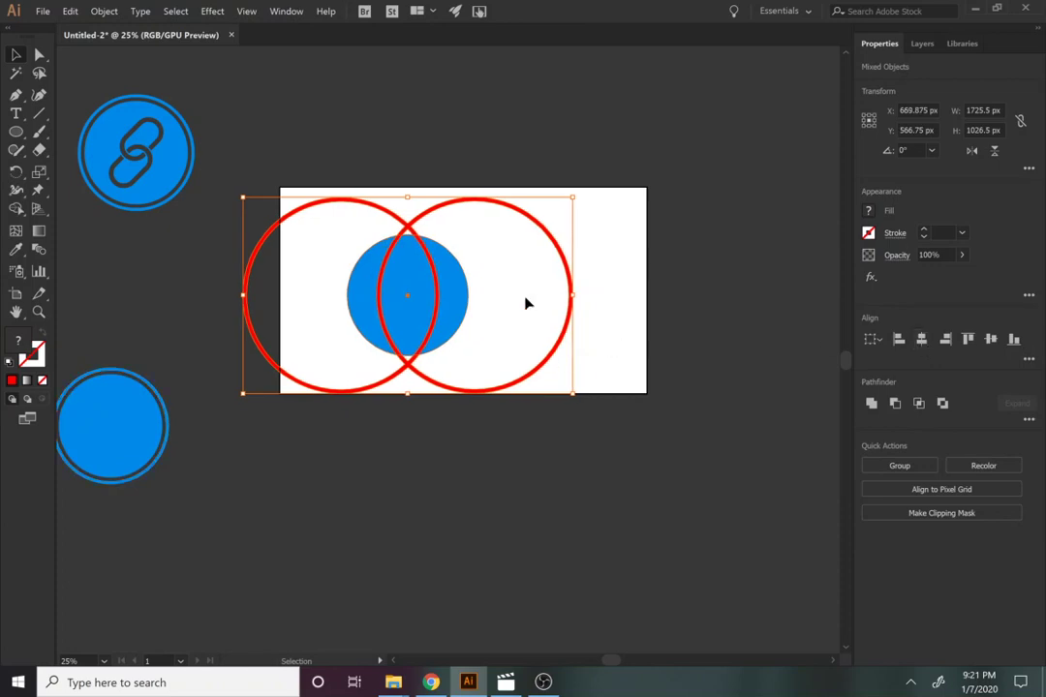
left_click(473, 467)
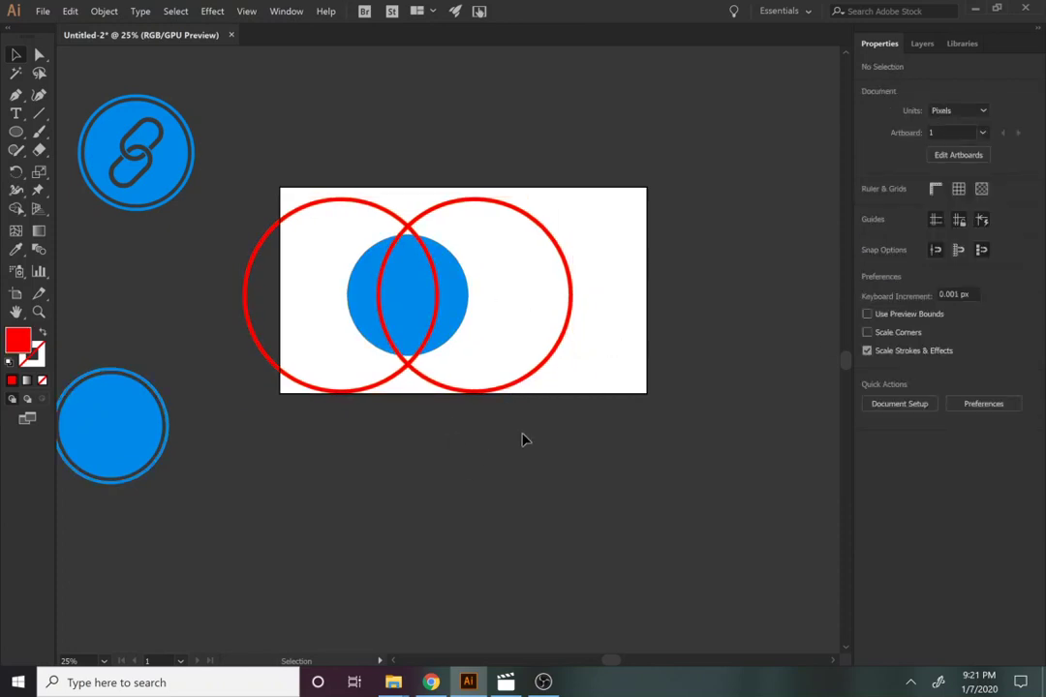
Add a 90° rotated copy of the red rings so they cross the blue circle vertically.
left_click(539, 380)
right_click(537, 374)
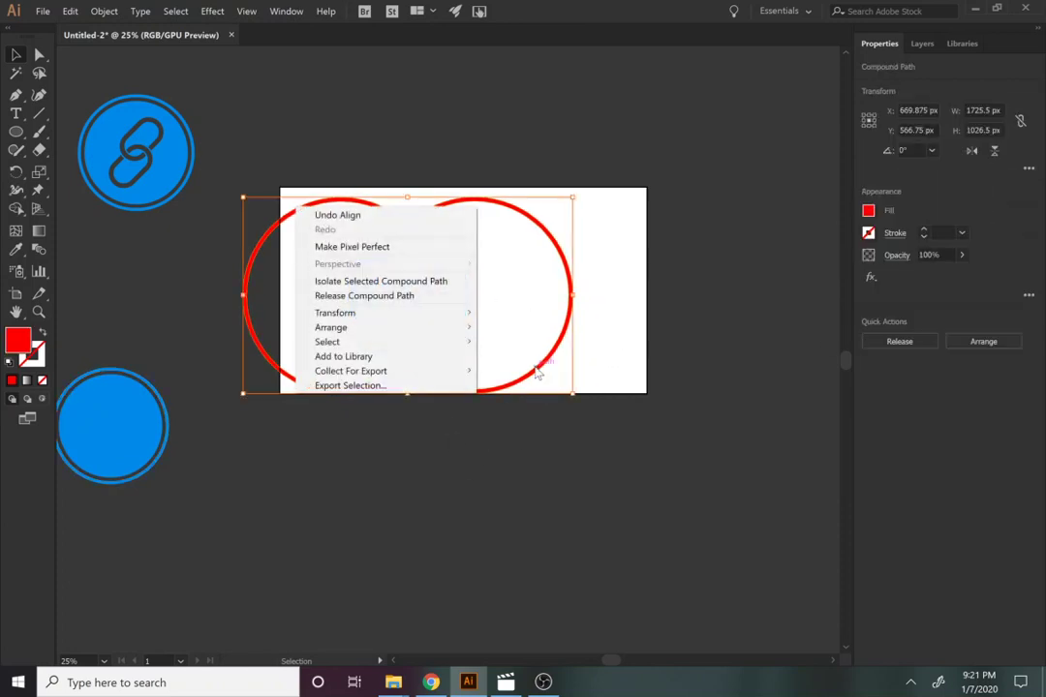
mouse_move(396, 317)
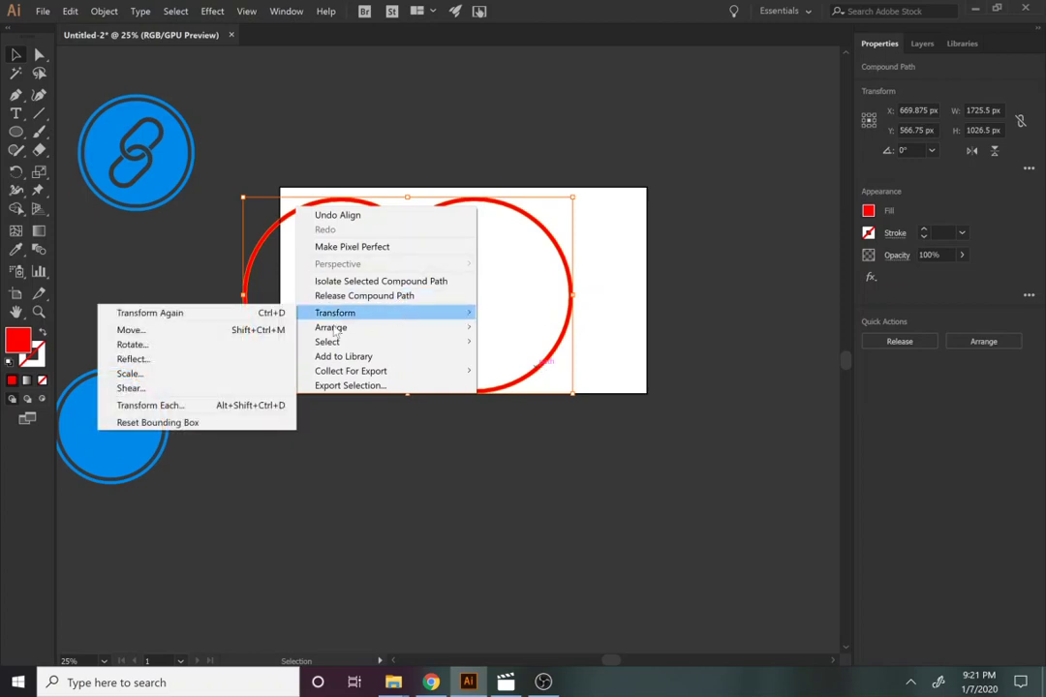
left_click(221, 351)
type("90")
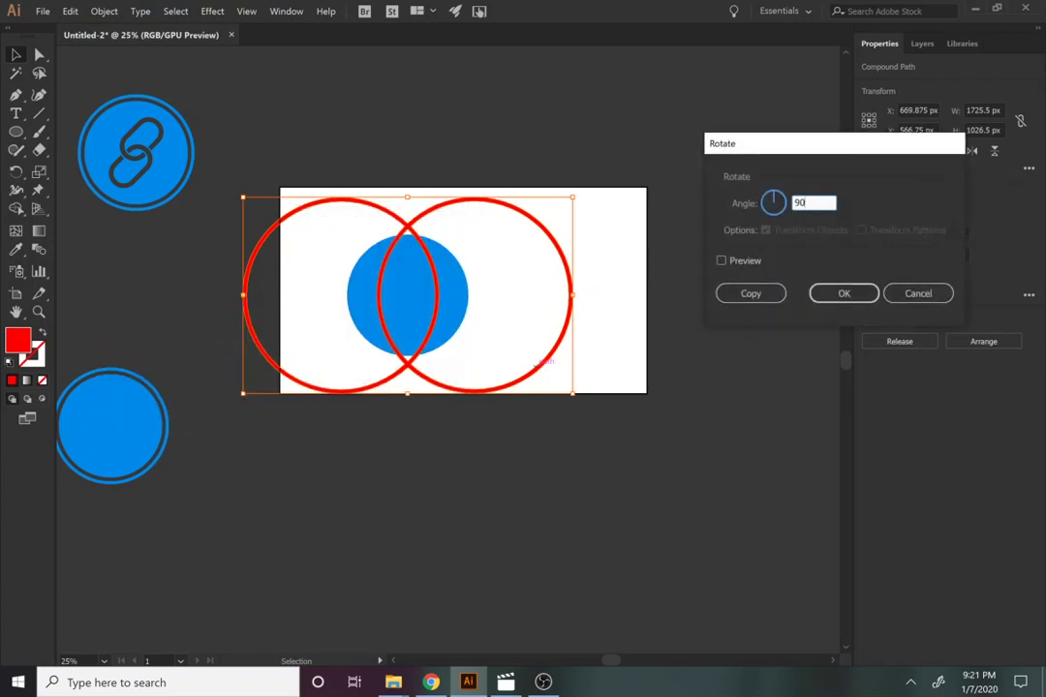
left_click(739, 261)
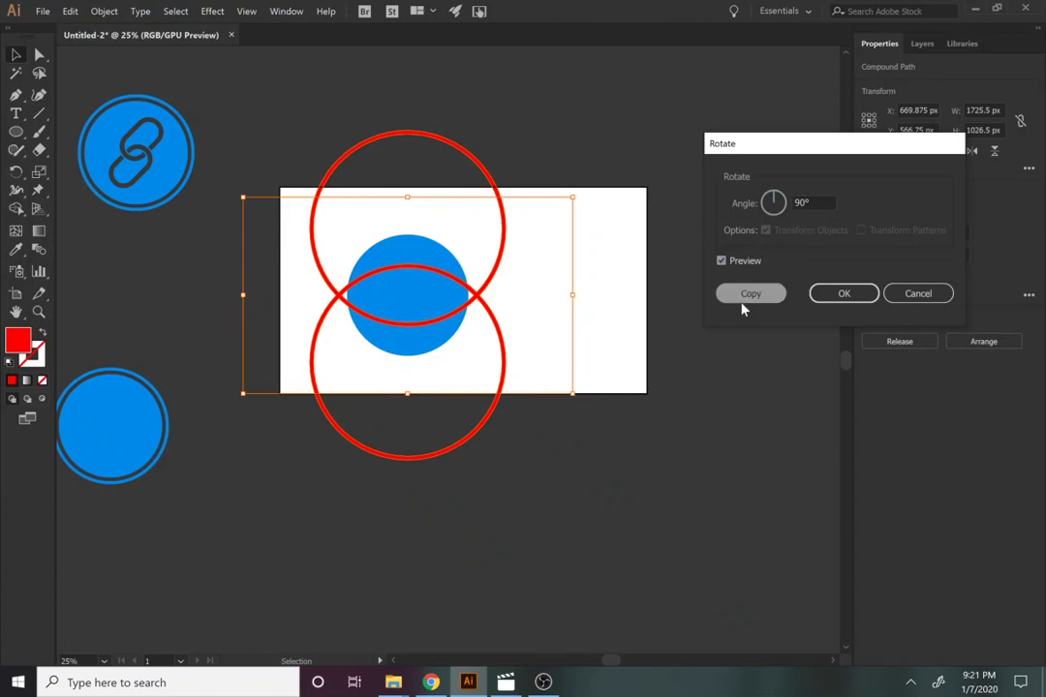
left_click(749, 294)
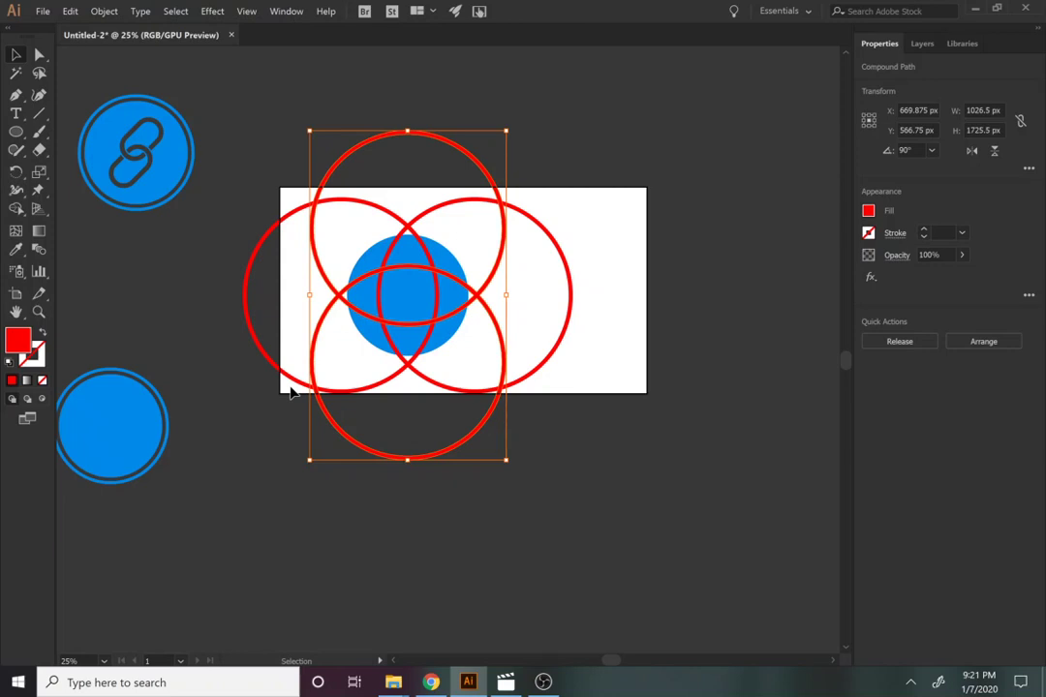
key("m")
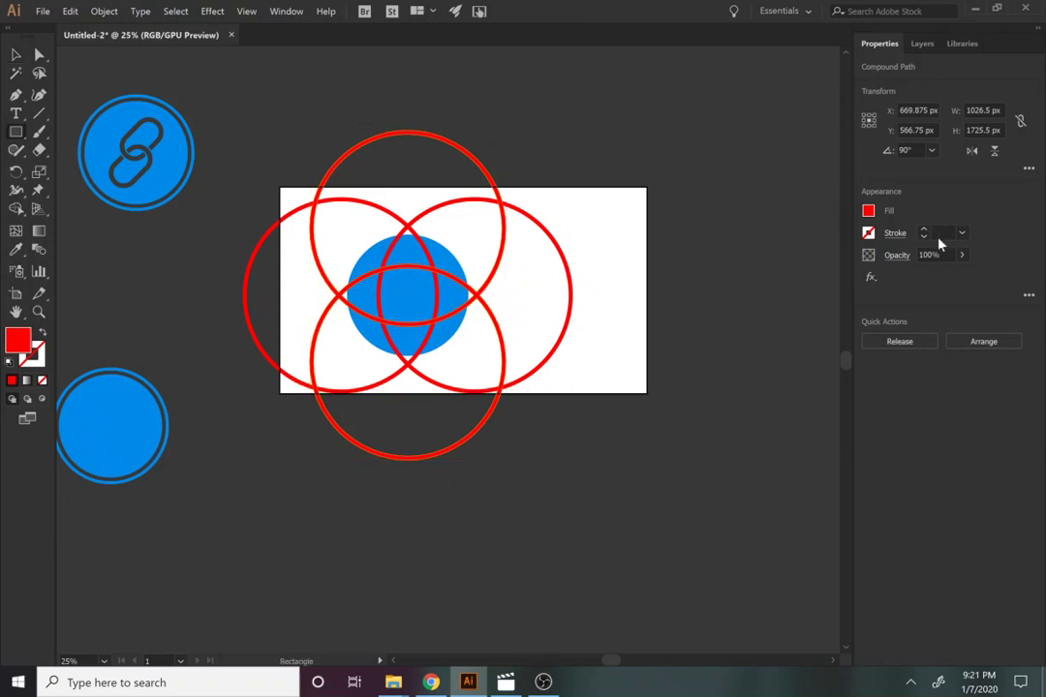
Draw a long rectangle and set its height to 20 pt, making an 832 x 20 px bar.
left_click_drag(573, 203, 810, 210)
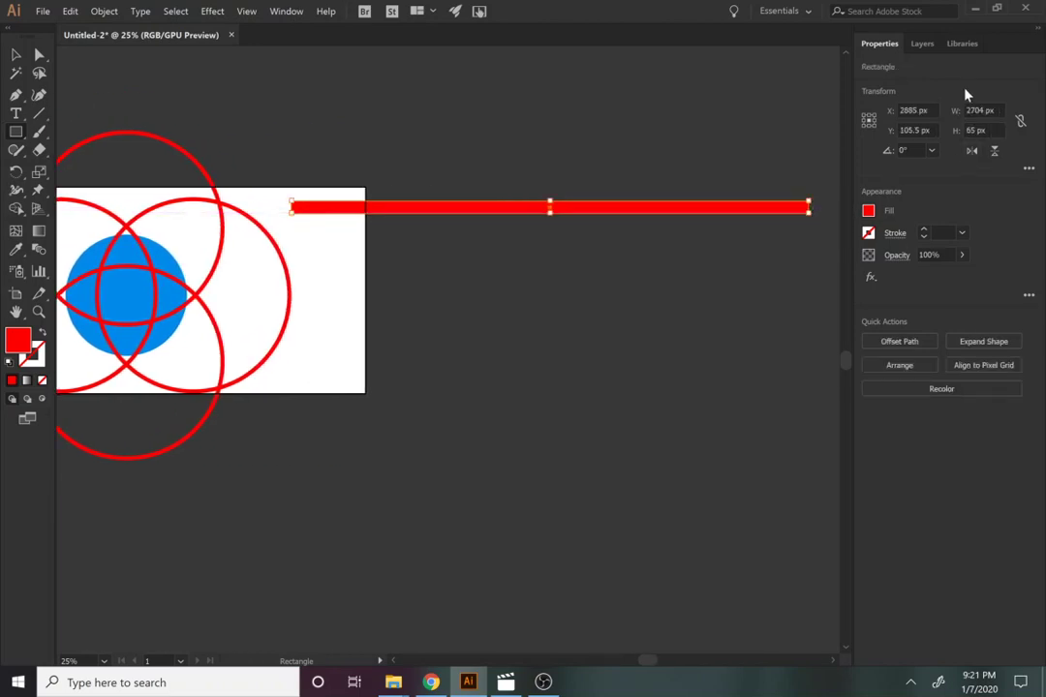
left_click(979, 110)
type("20pt")
key("Return")
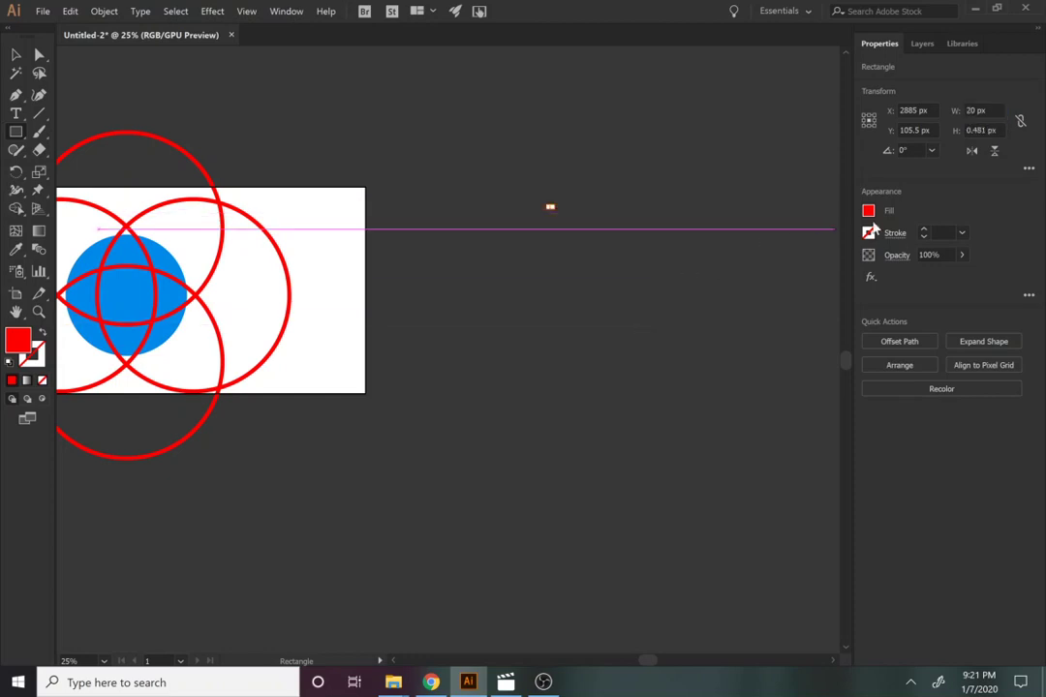
key("ctrl+z")
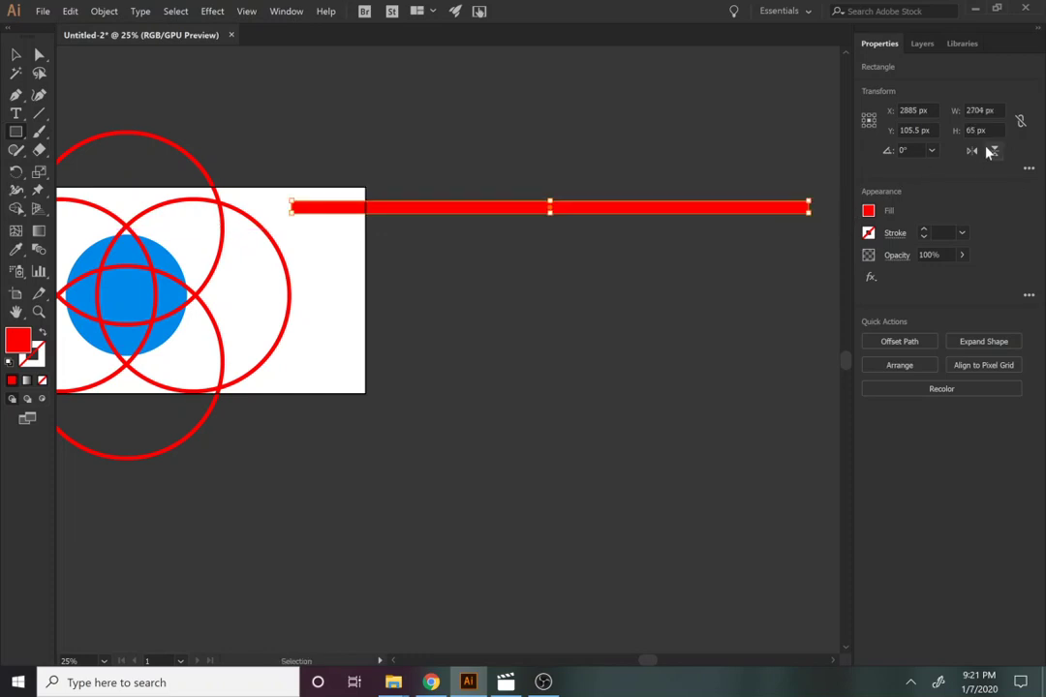
left_click(983, 130)
type("20pt")
key("Return")
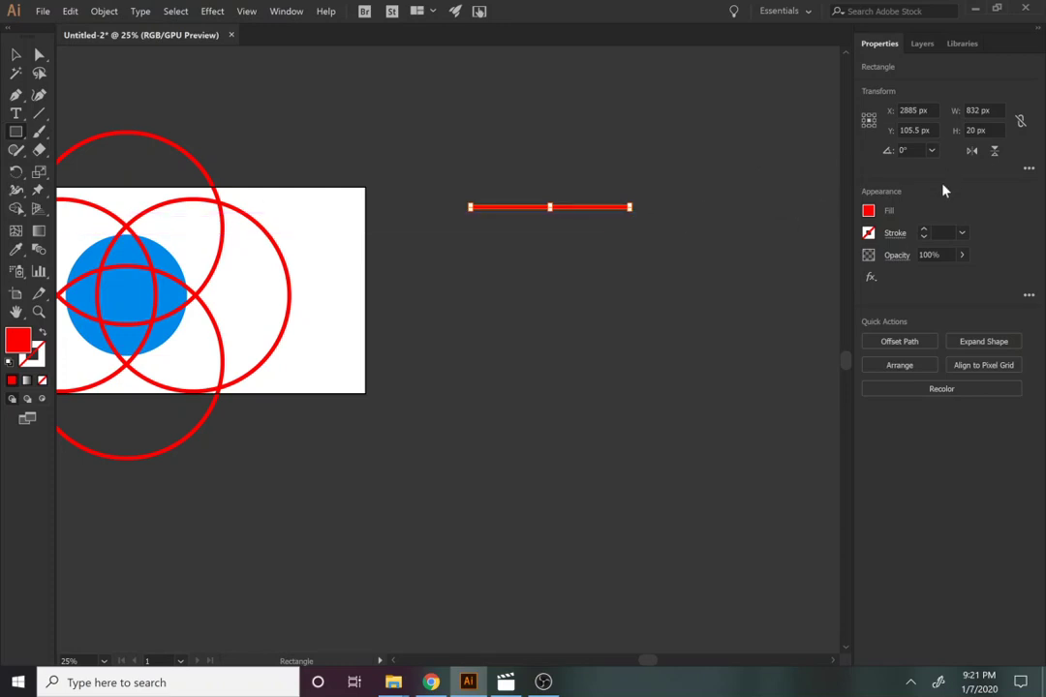
Move the red bar lower on the canvas and unlink width and height proportions.
key("v")
left_click_drag(606, 208, 544, 281)
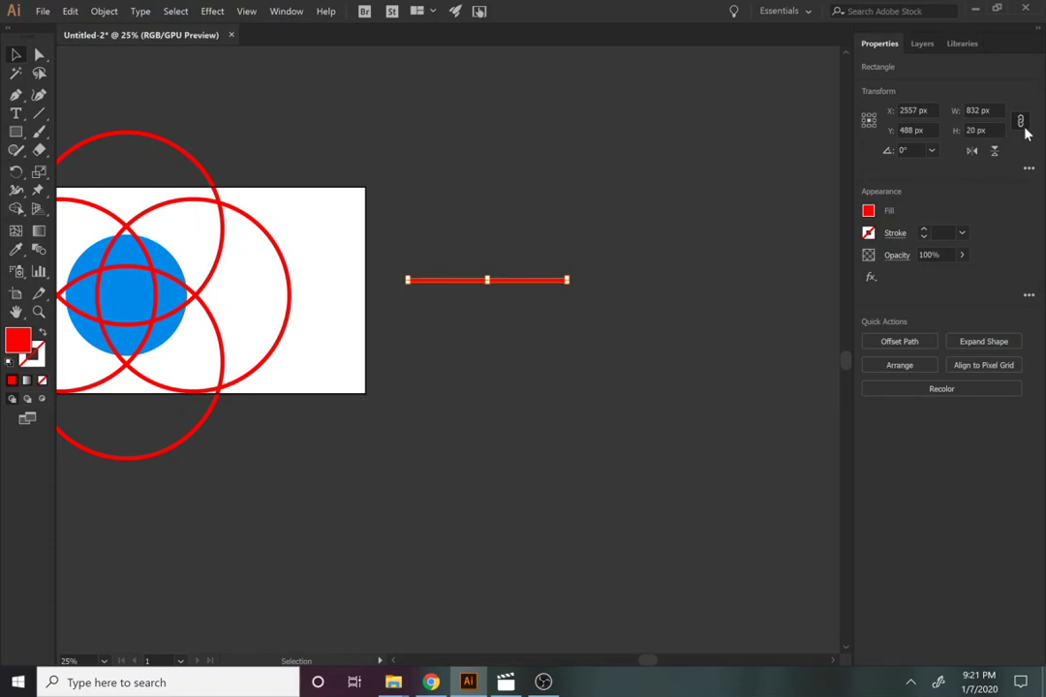
left_click(1021, 123)
Centre the red bar horizontally and vertically on the blue circle.
double_click(140, 315)
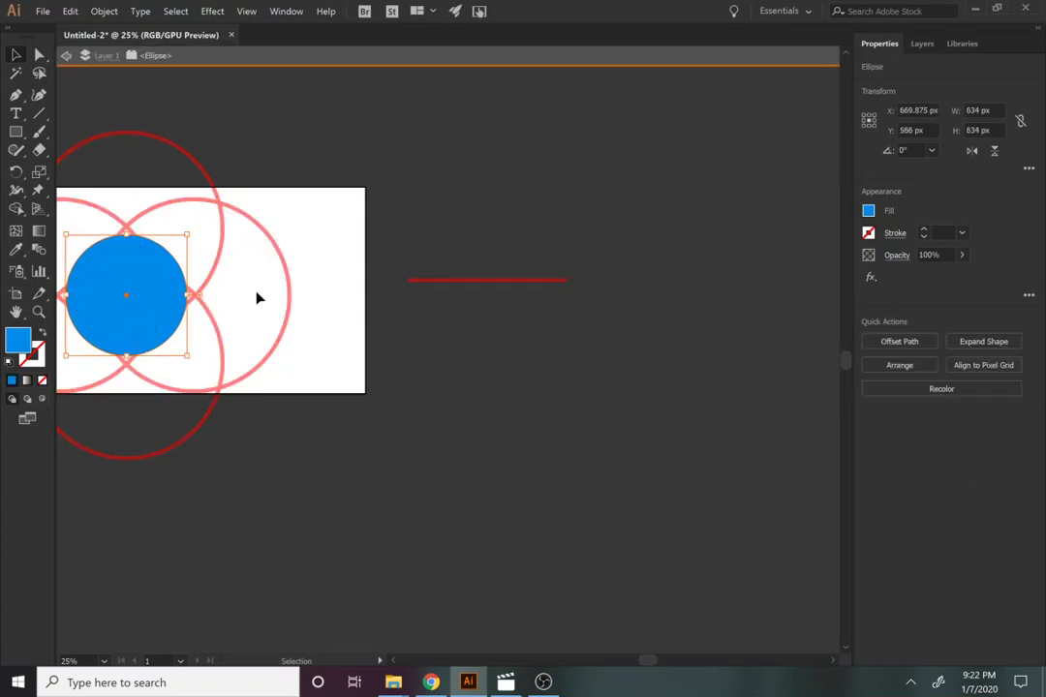
left_click(381, 61)
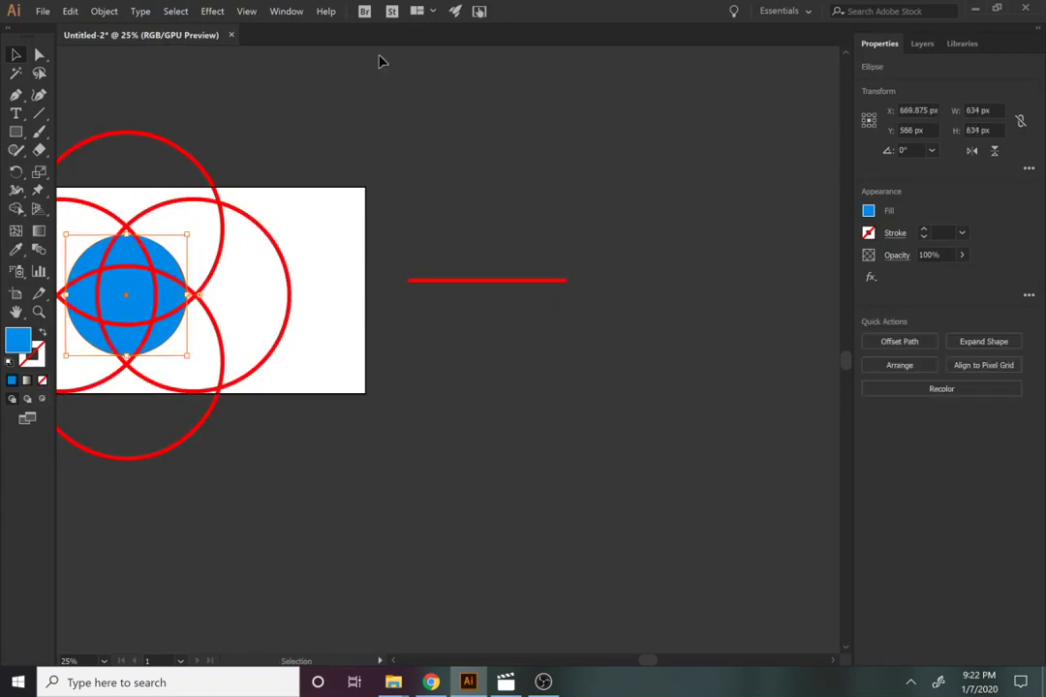
left_click(473, 281)
left_click(135, 301, "shift")
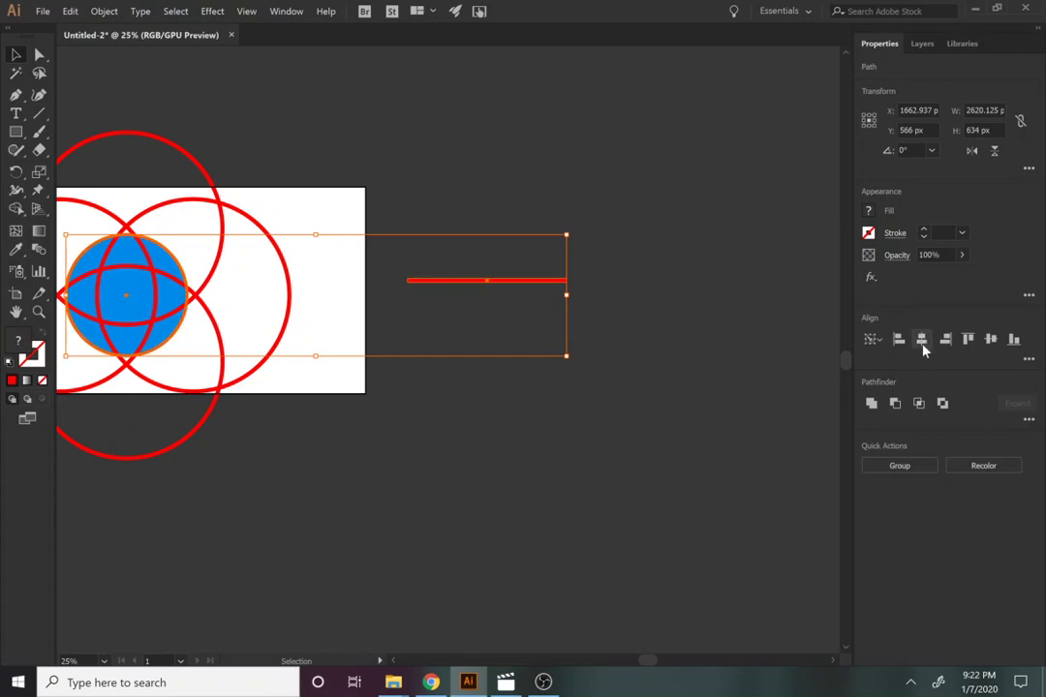
left_click(921, 340)
left_click(989, 340)
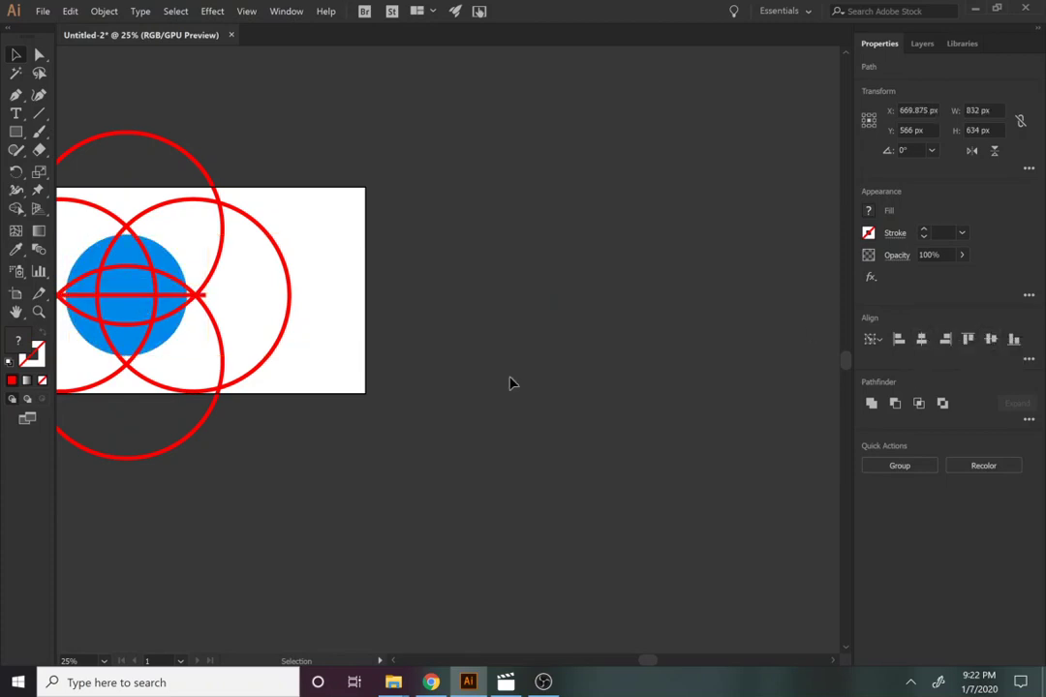
Select the rings, bar and blue circle together and apply Pathfinder Minus Front.
left_click(369, 346)
left_click_drag(369, 345, 595, 411)
left_click_drag(530, 475, 248, 215)
left_click(896, 405)
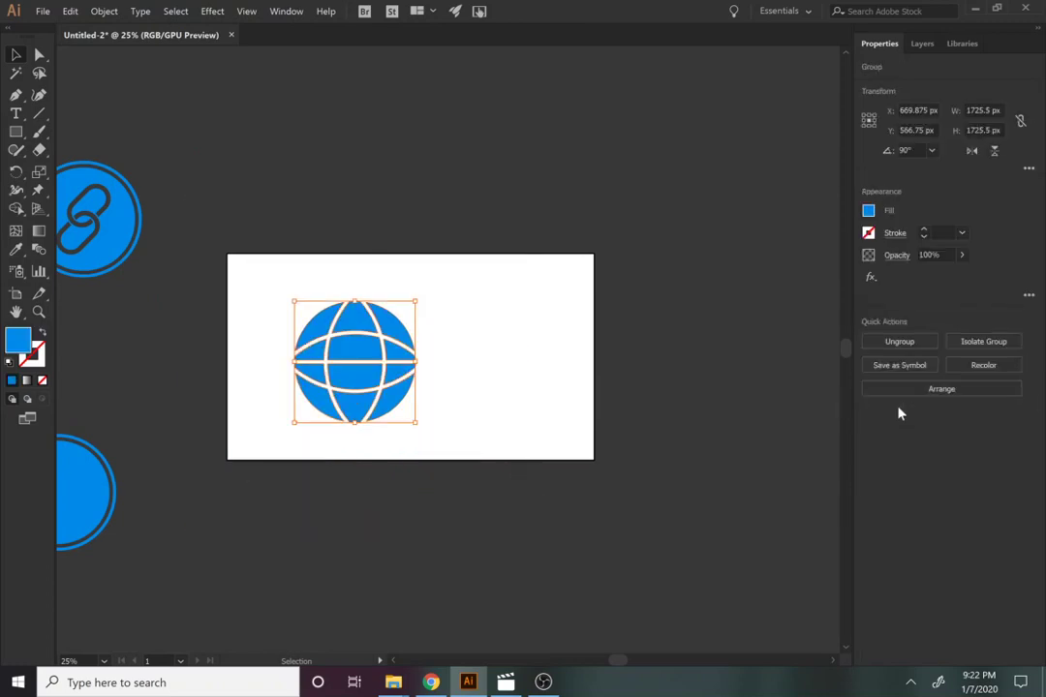
left_click(526, 411)
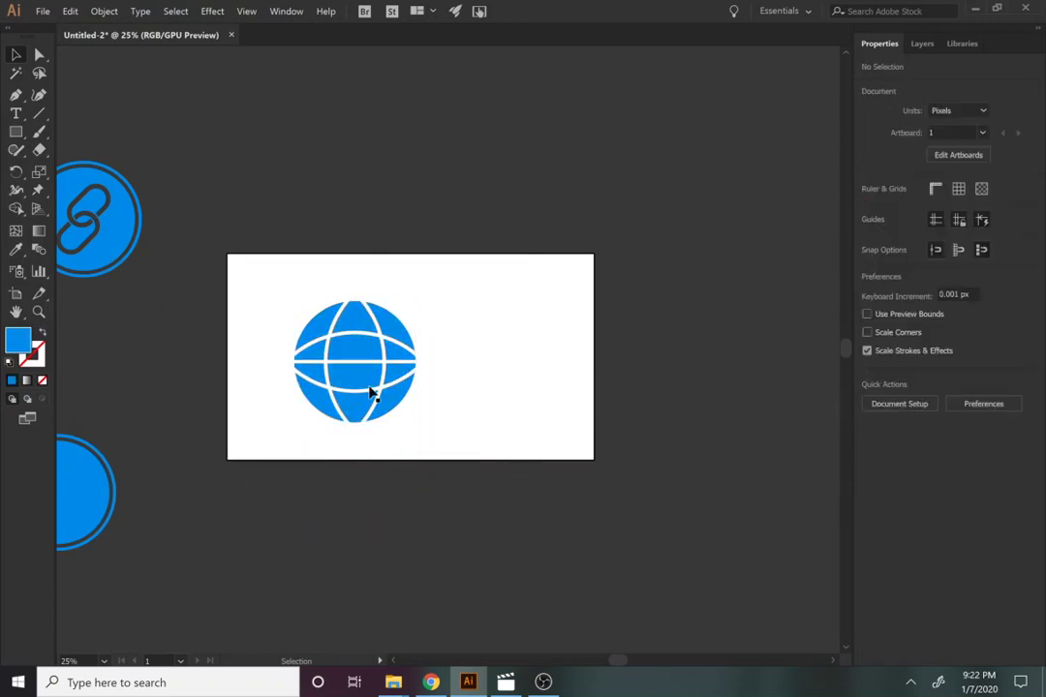
Resize the globe group to 600 x 600 px with proportions unlinked and move it left.
left_click(380, 355)
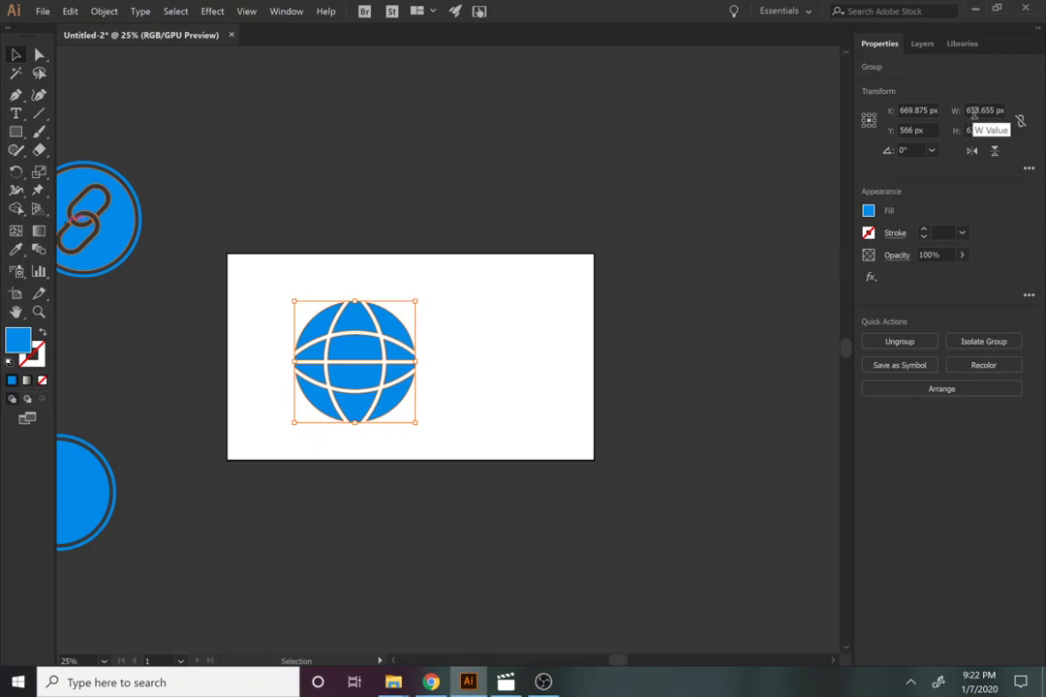
left_click(976, 112)
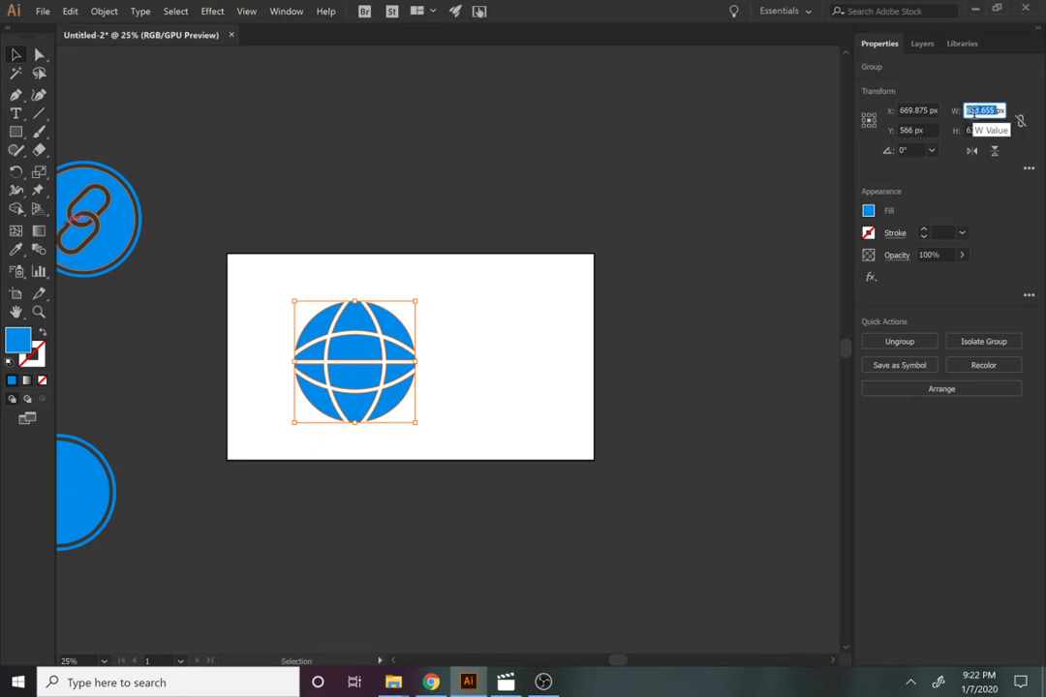
type("600")
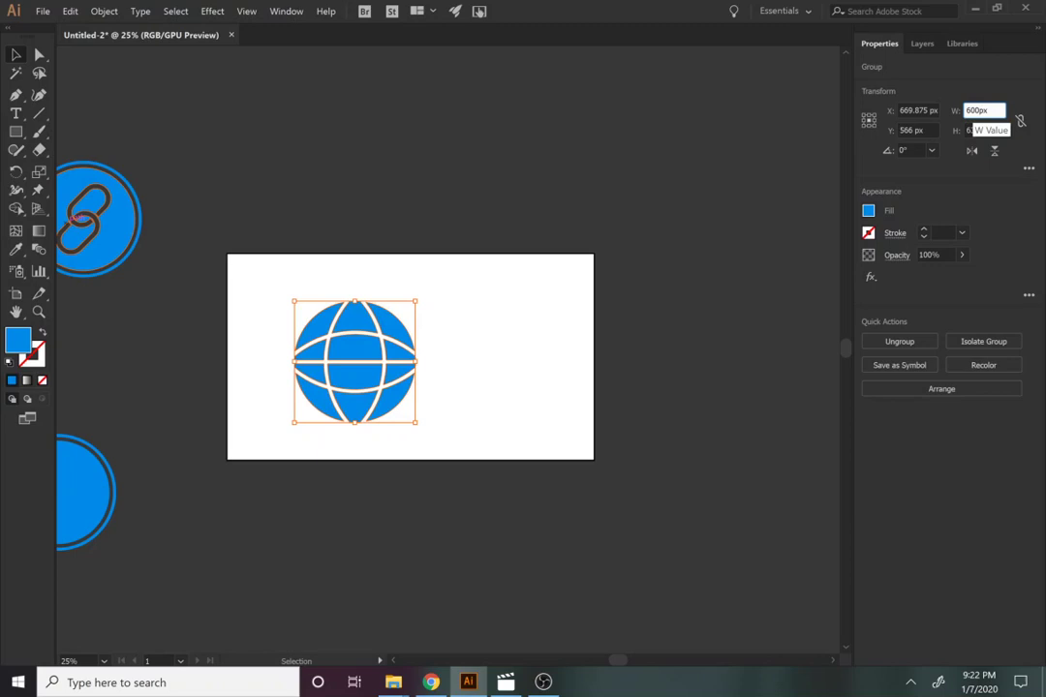
left_click(1021, 122)
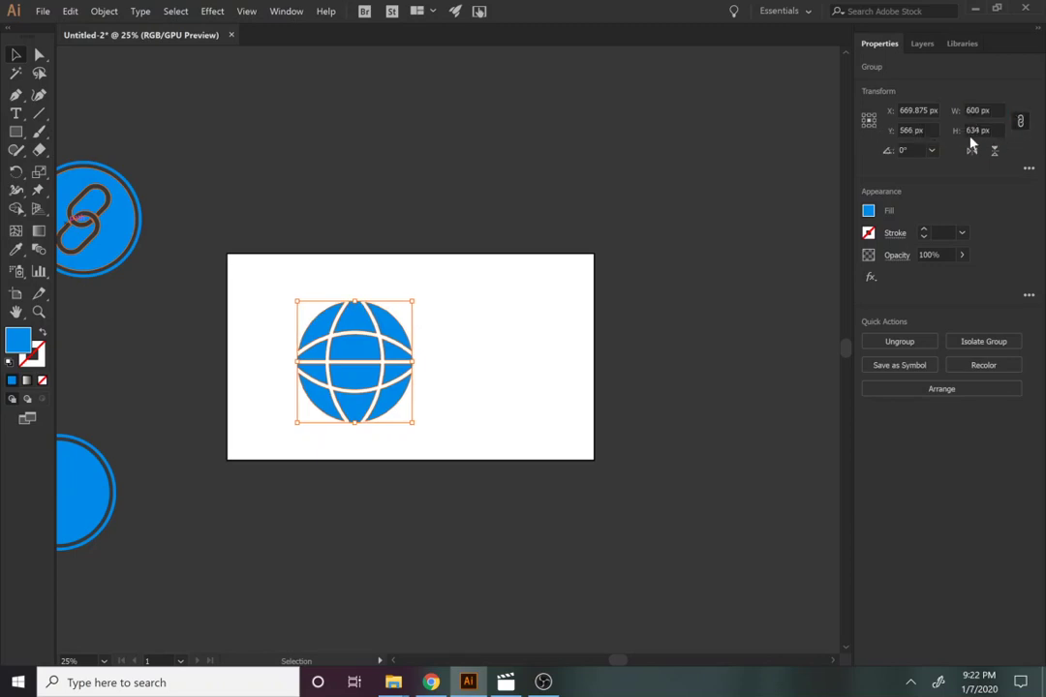
left_click(975, 130)
type("600")
key("Return")
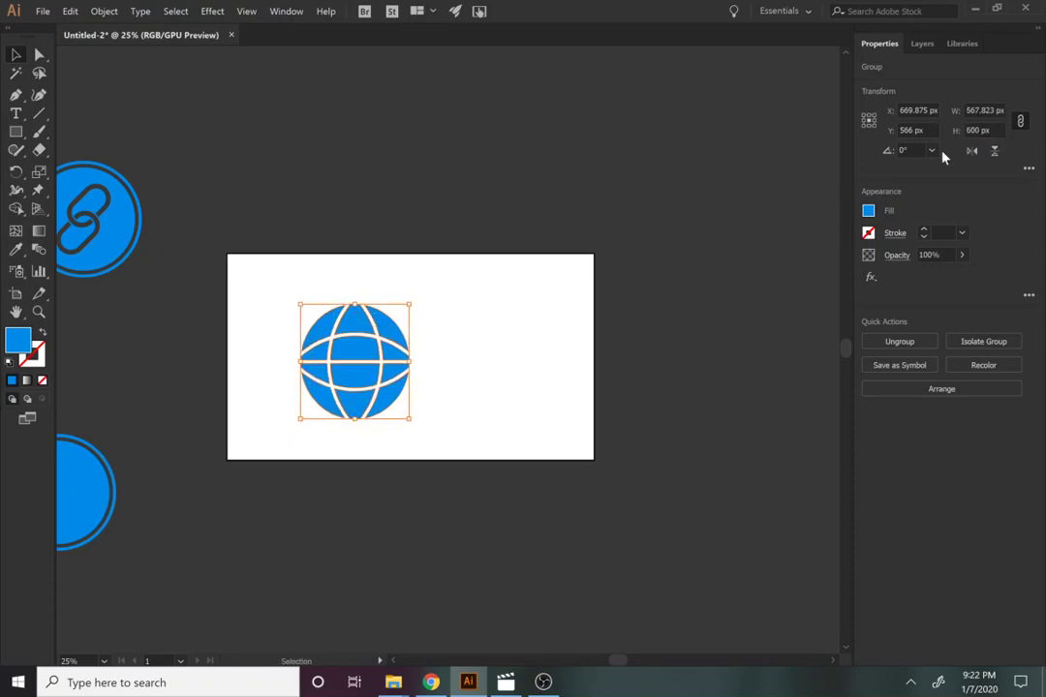
left_click(1019, 122)
double_click(979, 111)
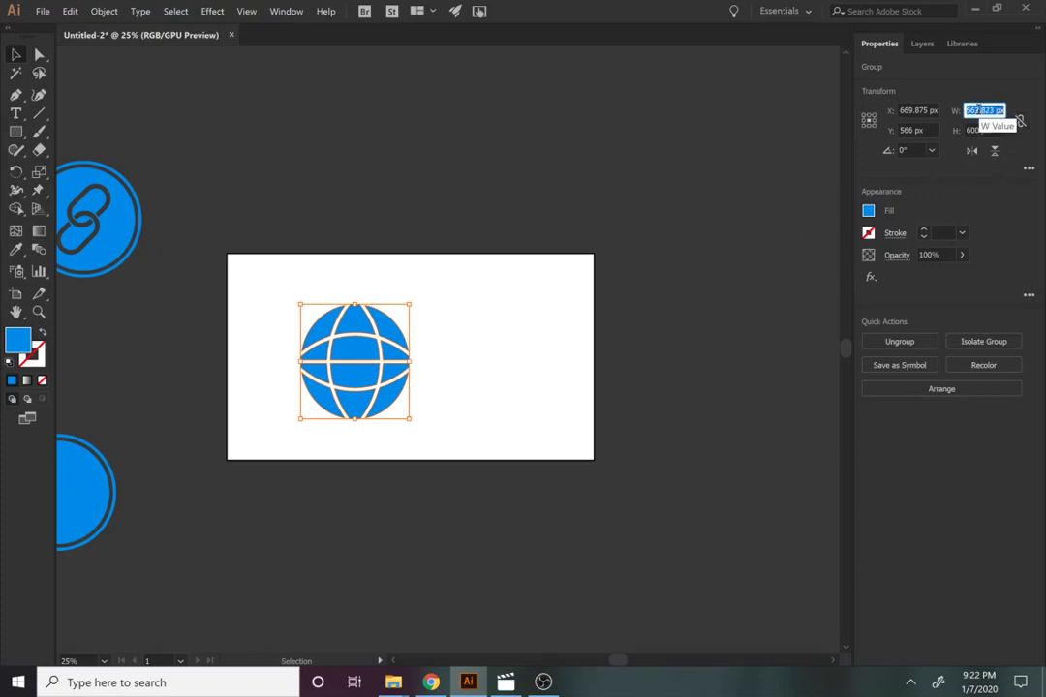
type("600")
key("Return")
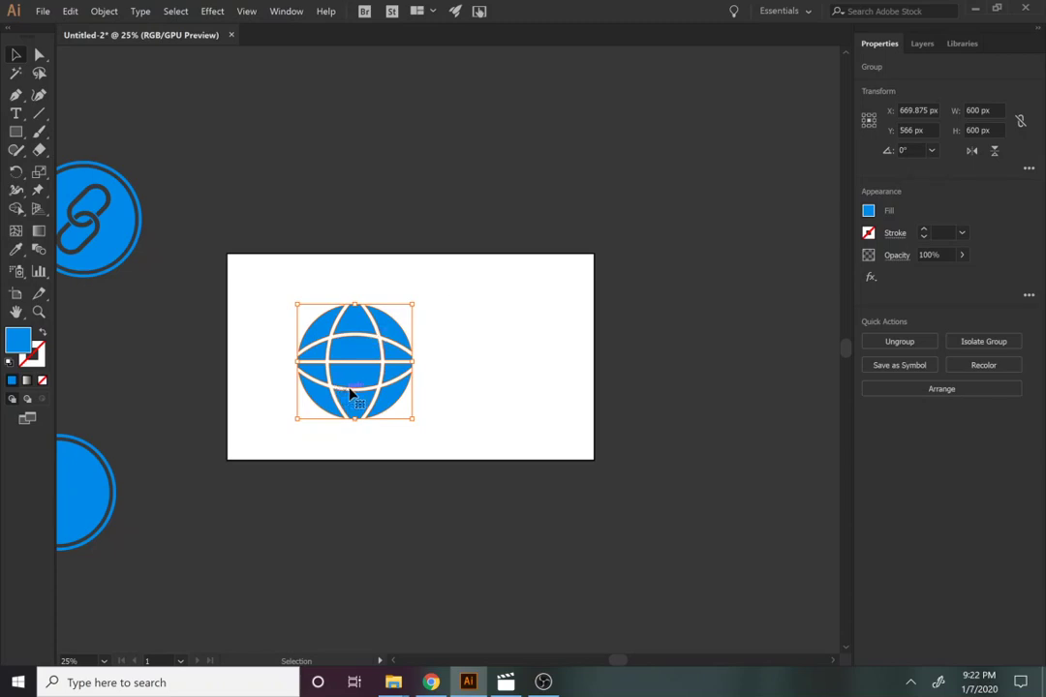
left_click_drag(359, 393, 322, 378)
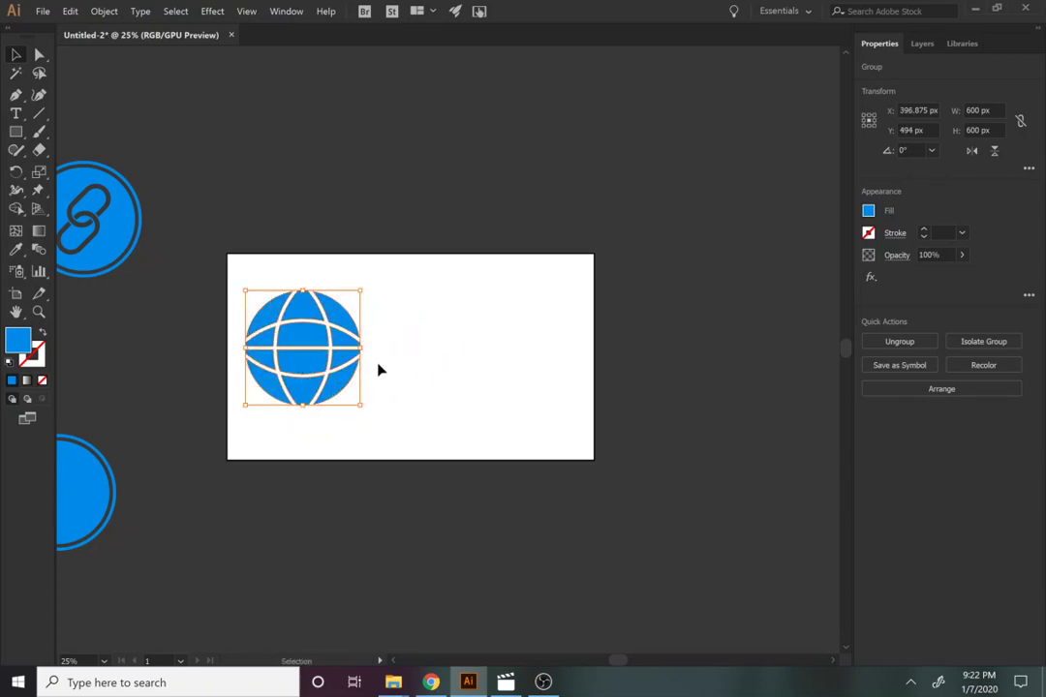
Create a 600 x 600 px circle and move it up on the artboard.
key("l")
left_click(411, 329)
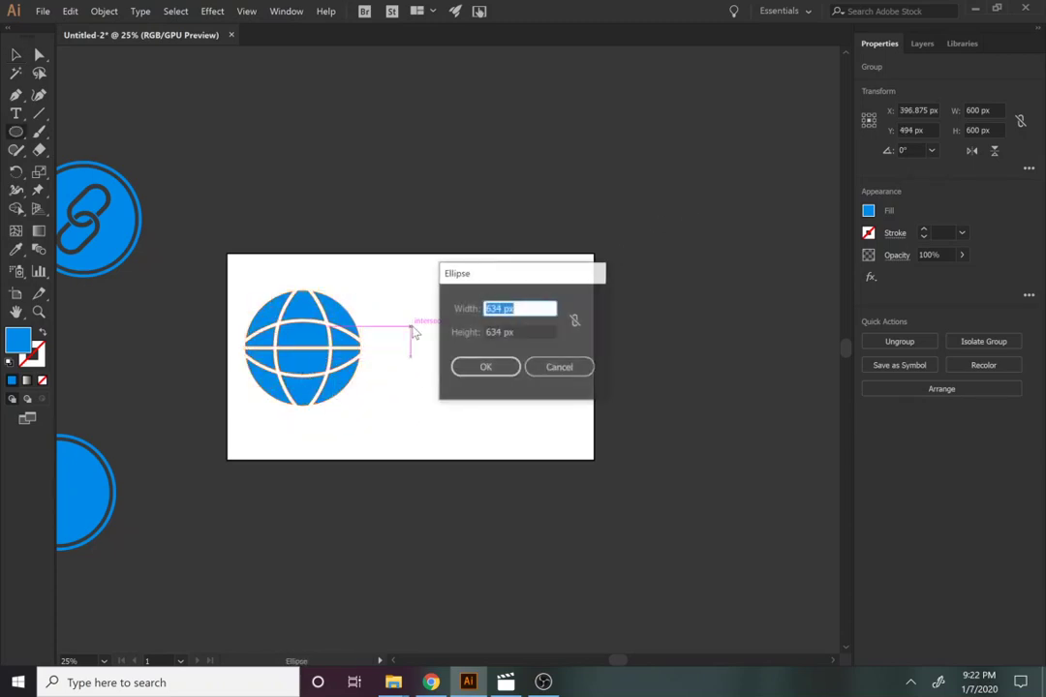
type("600")
key("Tab")
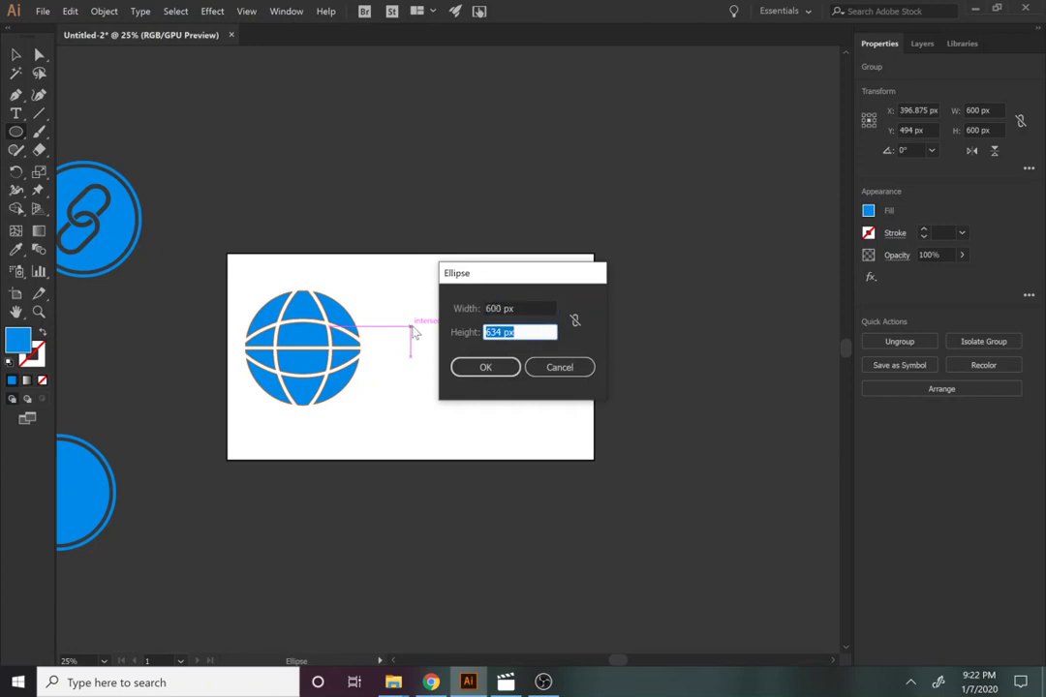
type("600")
key("Return")
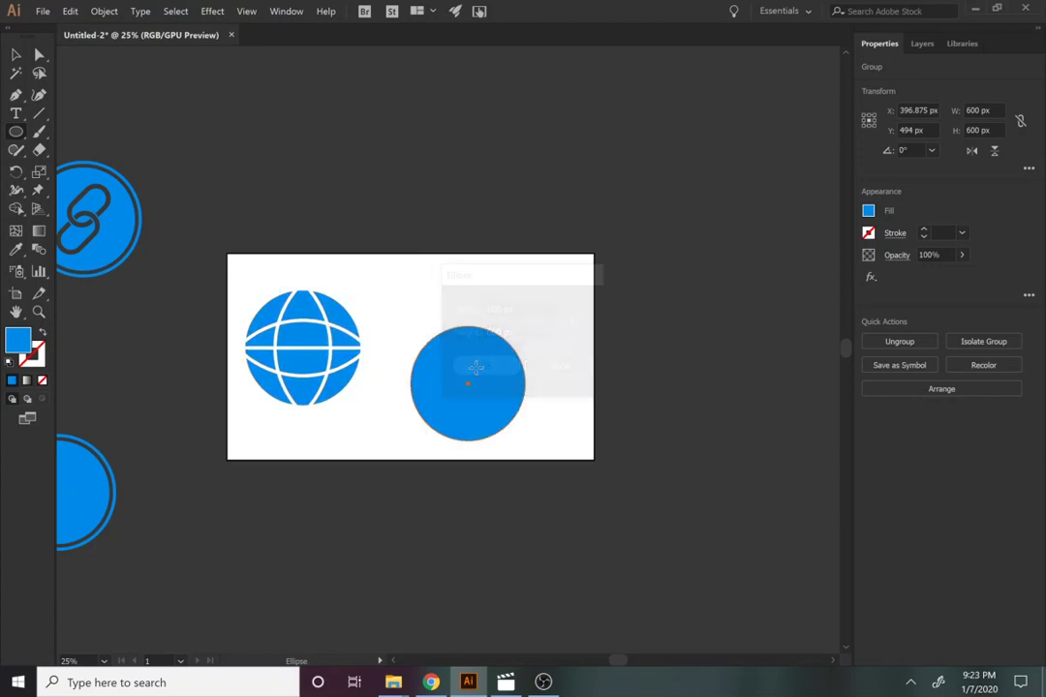
key("v")
left_click_drag(495, 427, 511, 371)
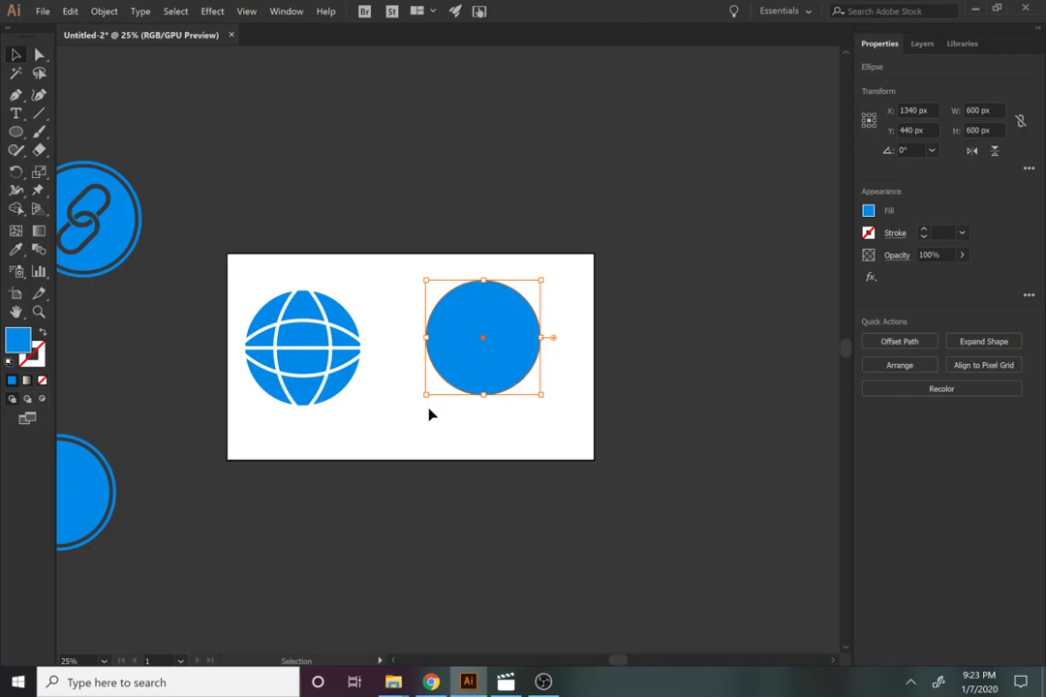
Apply Offset Path with a 20 px offset to the circle, checking the preview.
left_click(104, 11)
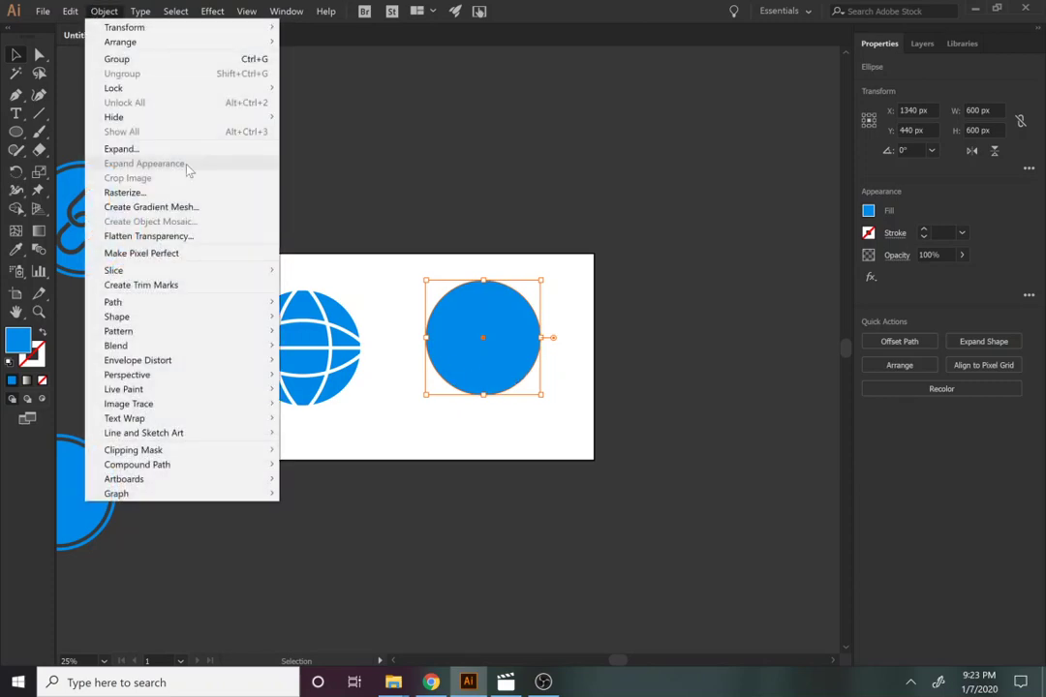
mouse_move(115, 301)
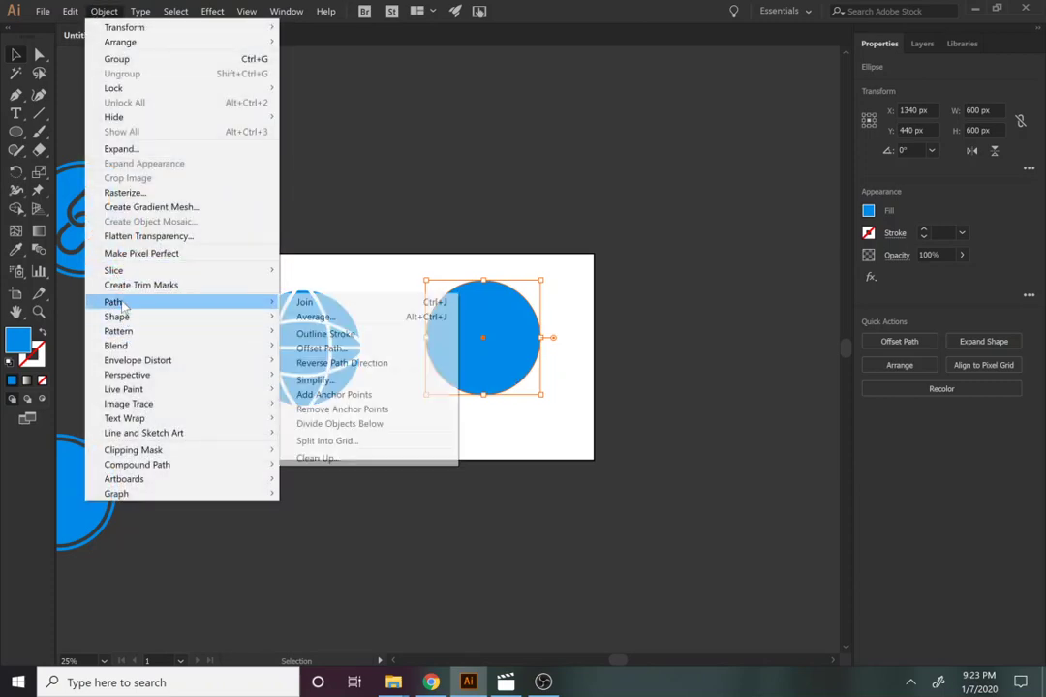
left_click(320, 348)
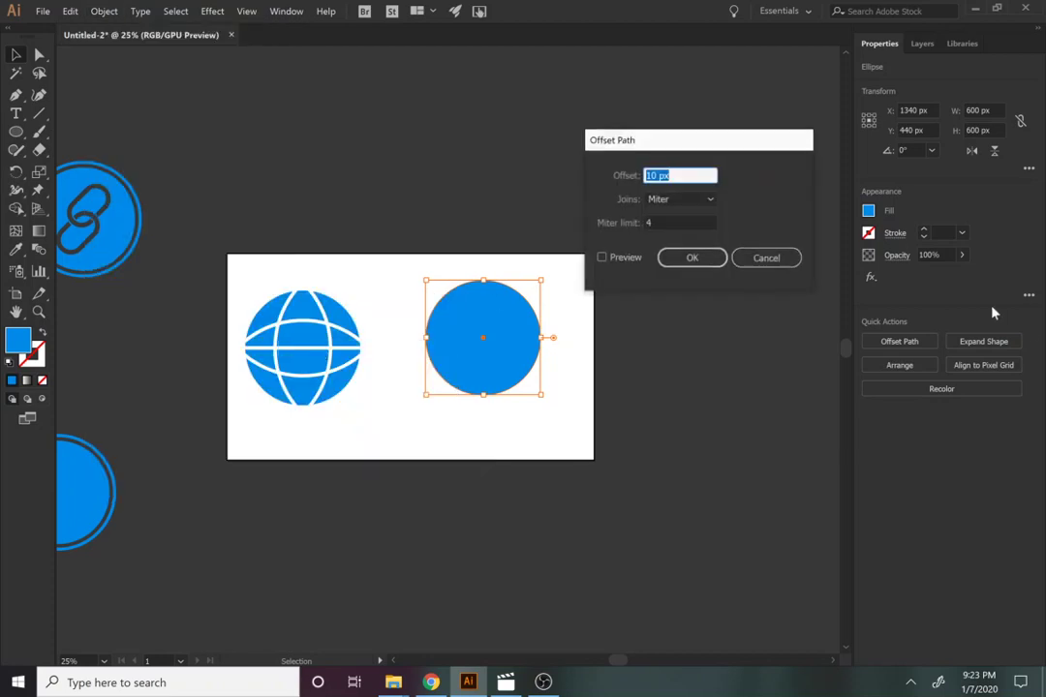
left_click(602, 256)
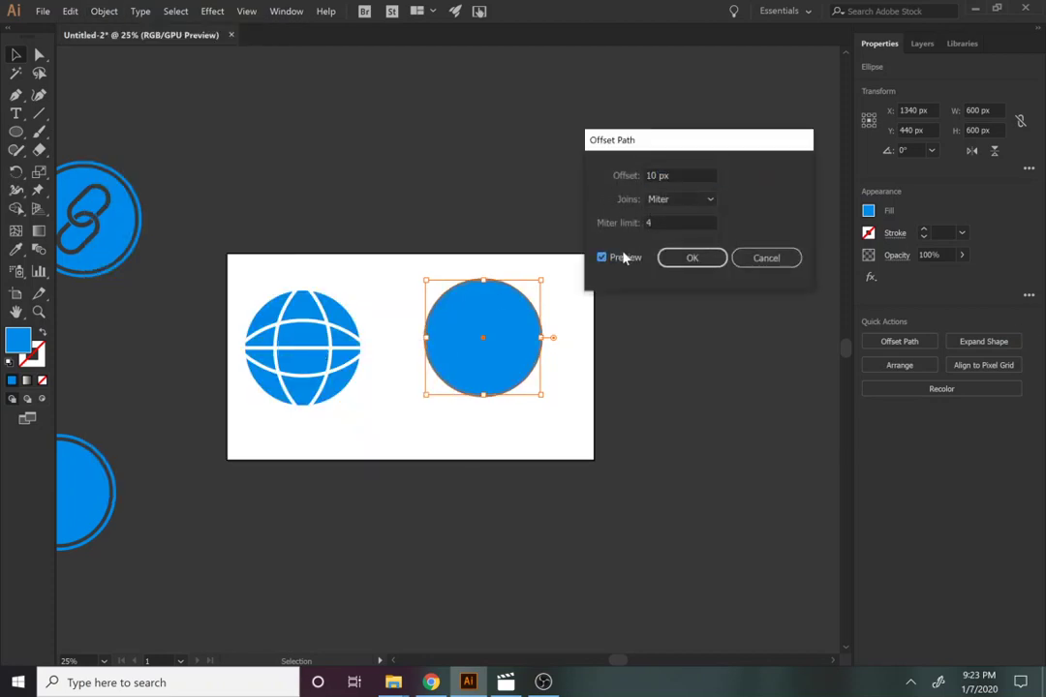
double_click(652, 175)
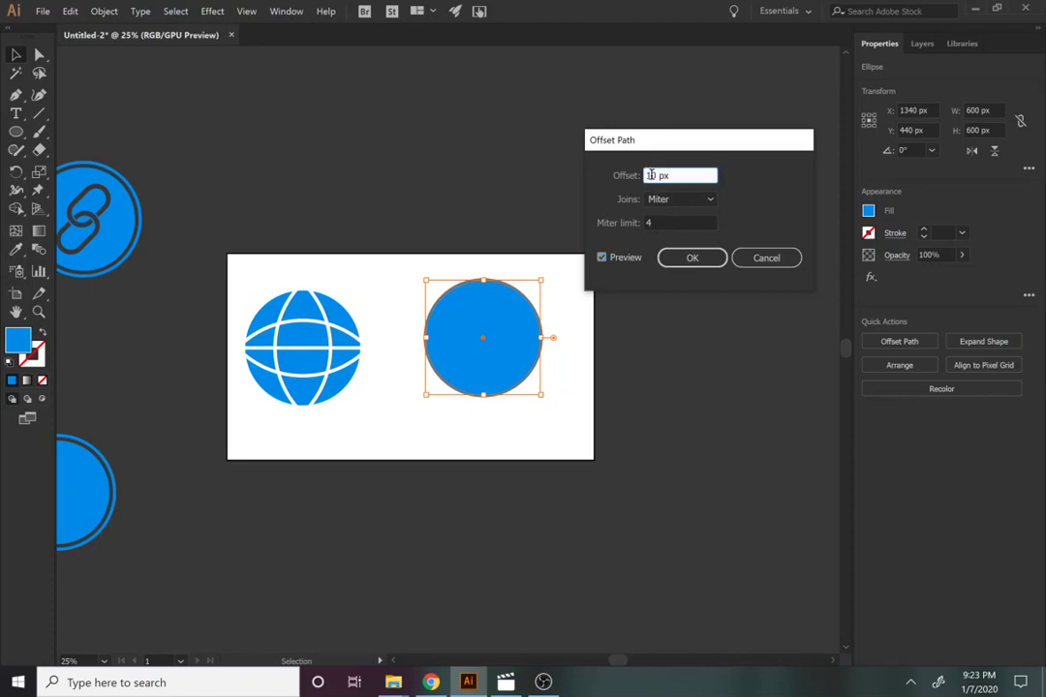
type("20")
left_click(630, 258)
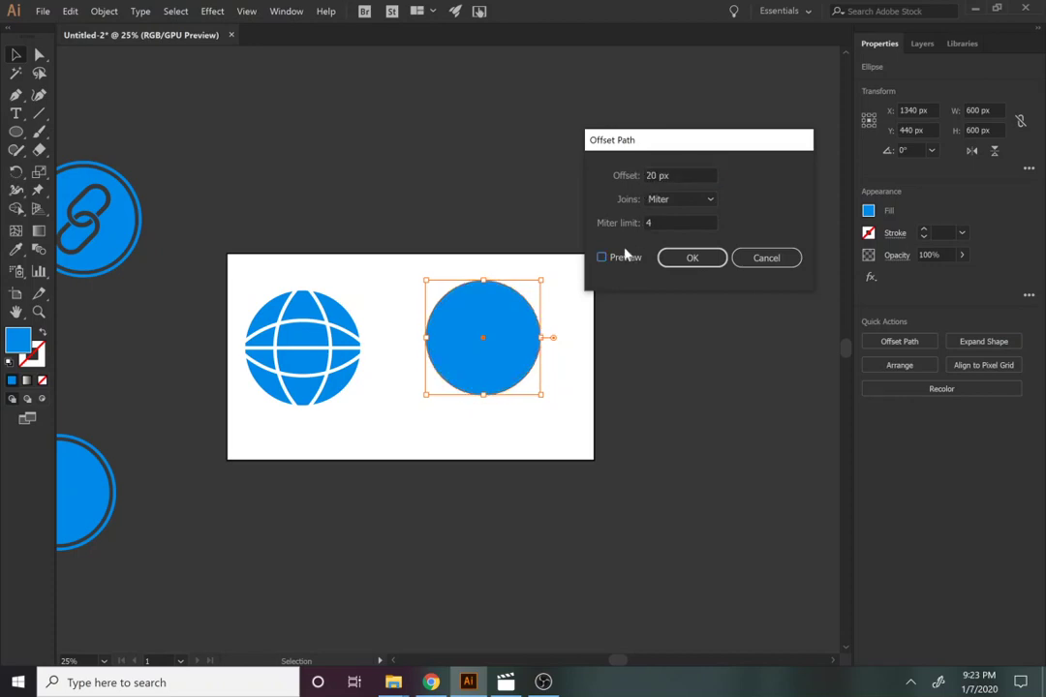
left_click(602, 257)
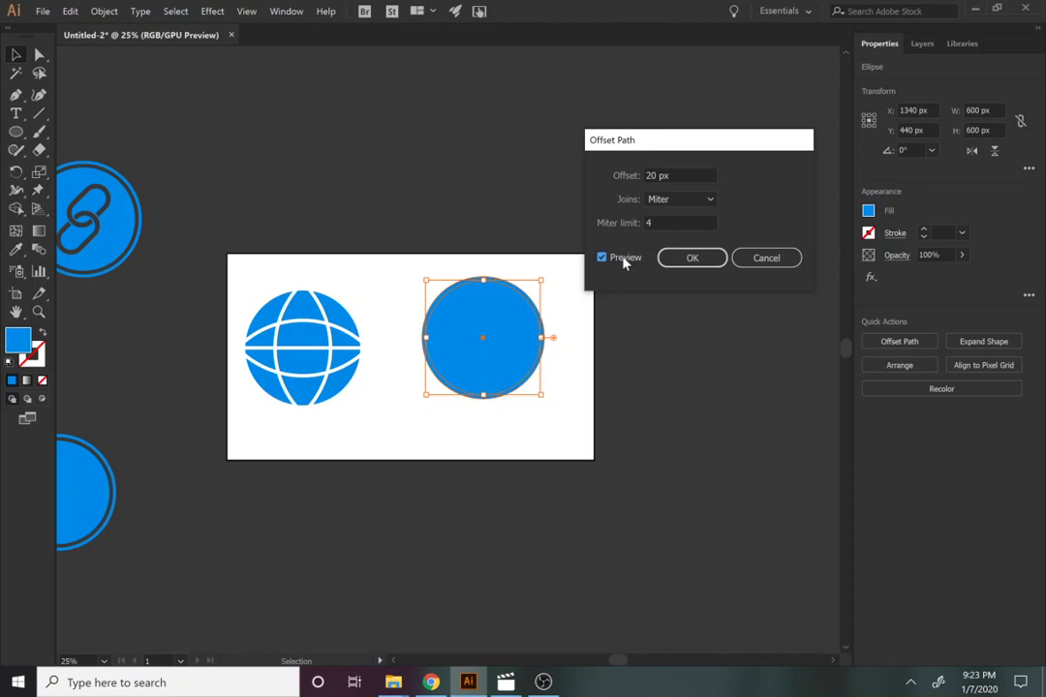
double_click(652, 176)
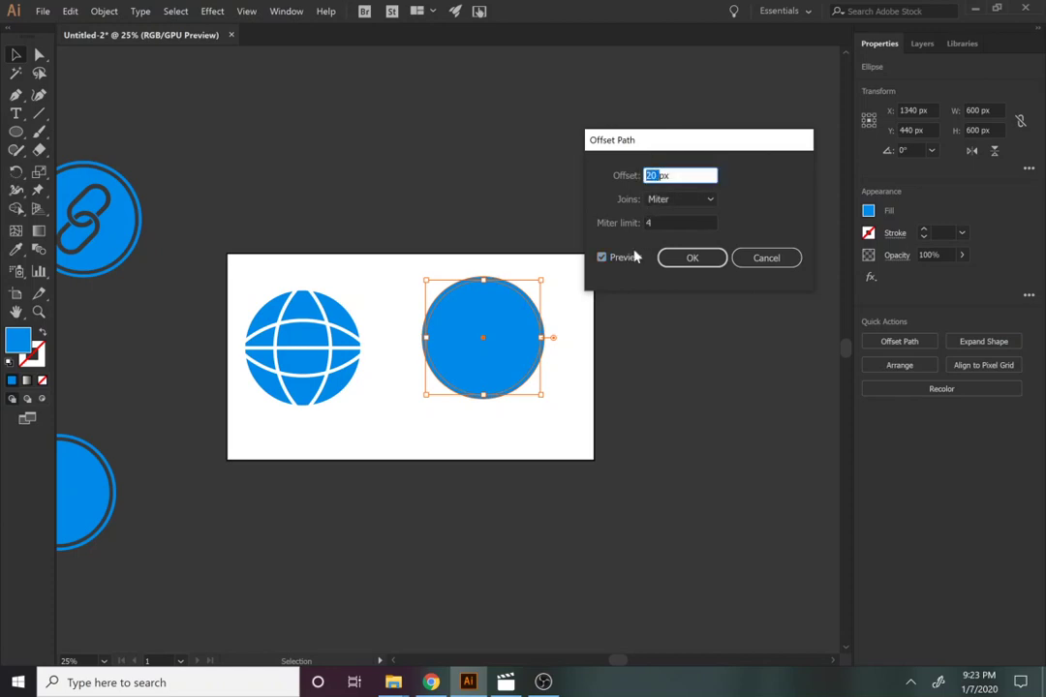
left_click(687, 259)
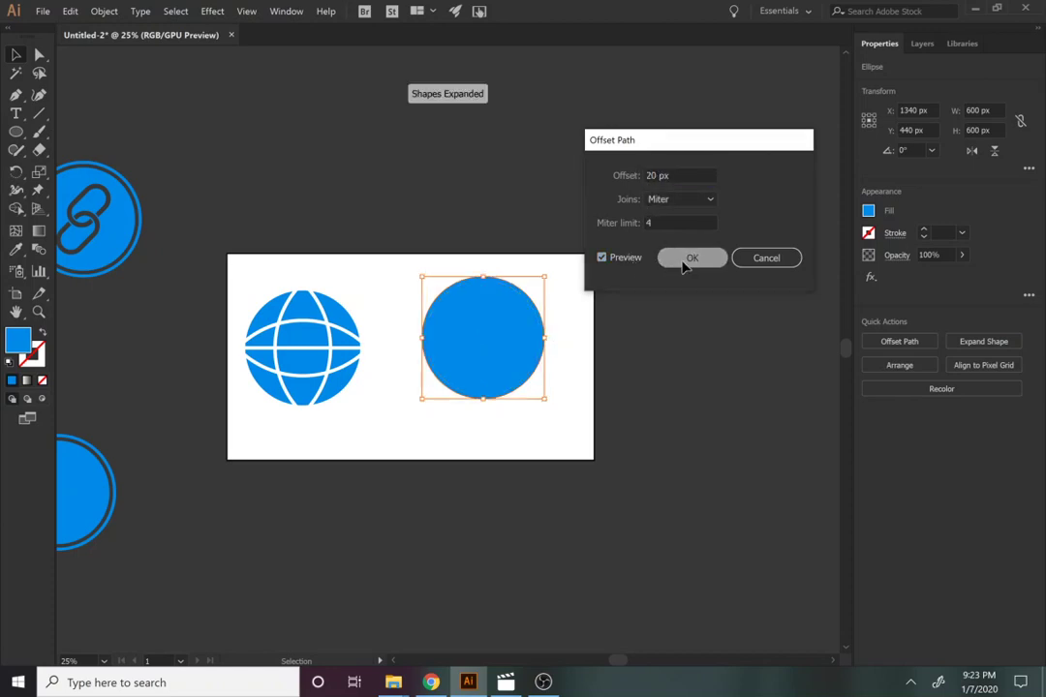
Change the inner circle's fill colour to orange.
left_click(556, 386)
left_click(543, 342)
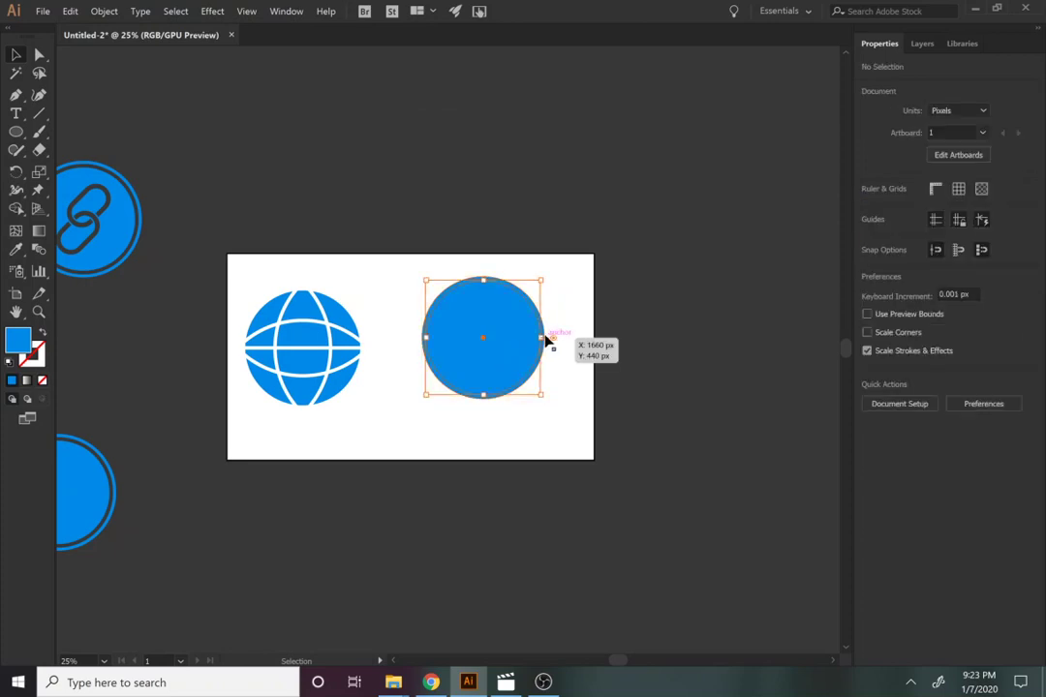
left_click(869, 212)
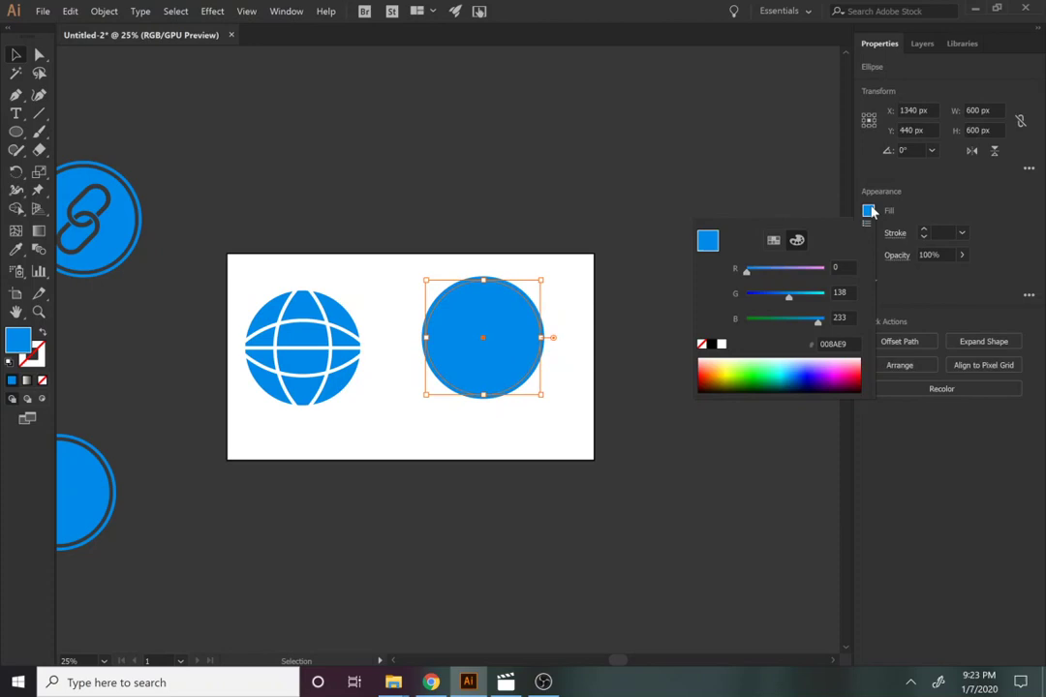
left_click(711, 372)
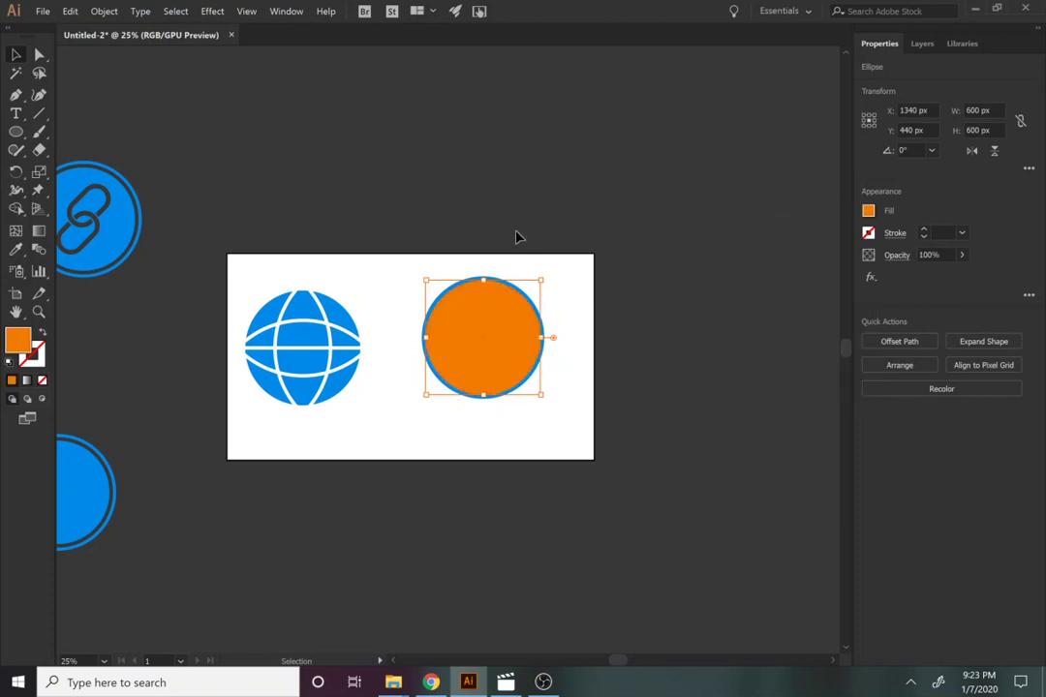
left_click(567, 326)
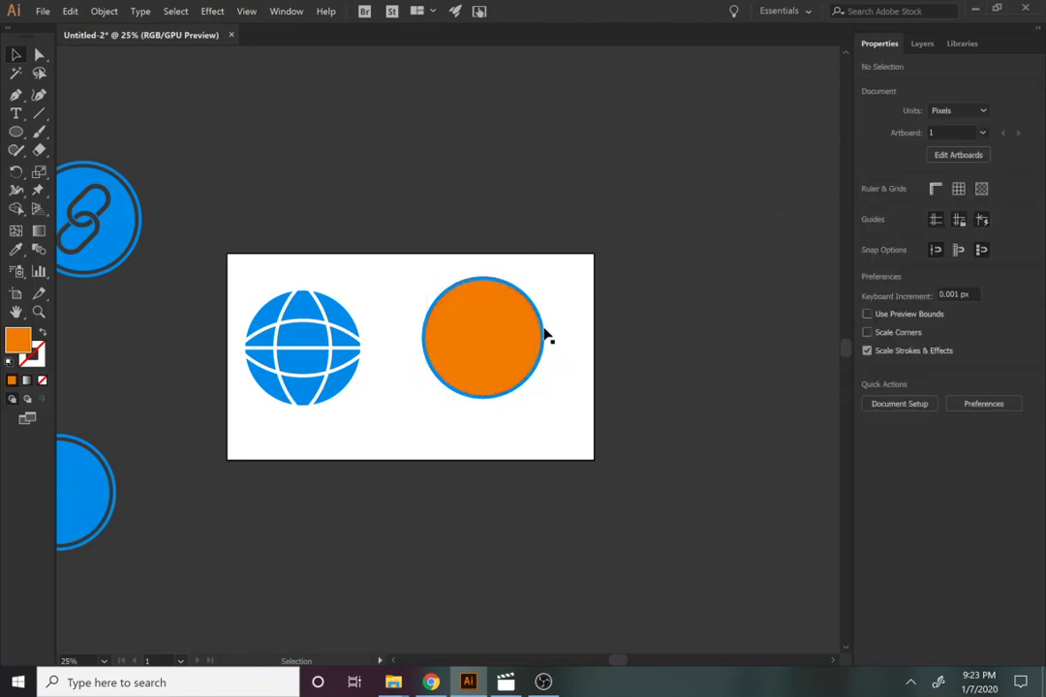
left_click(544, 335)
Zoom in on the blue outer circle, preview a 40 px Offset Path, and cancel it.
key("z")
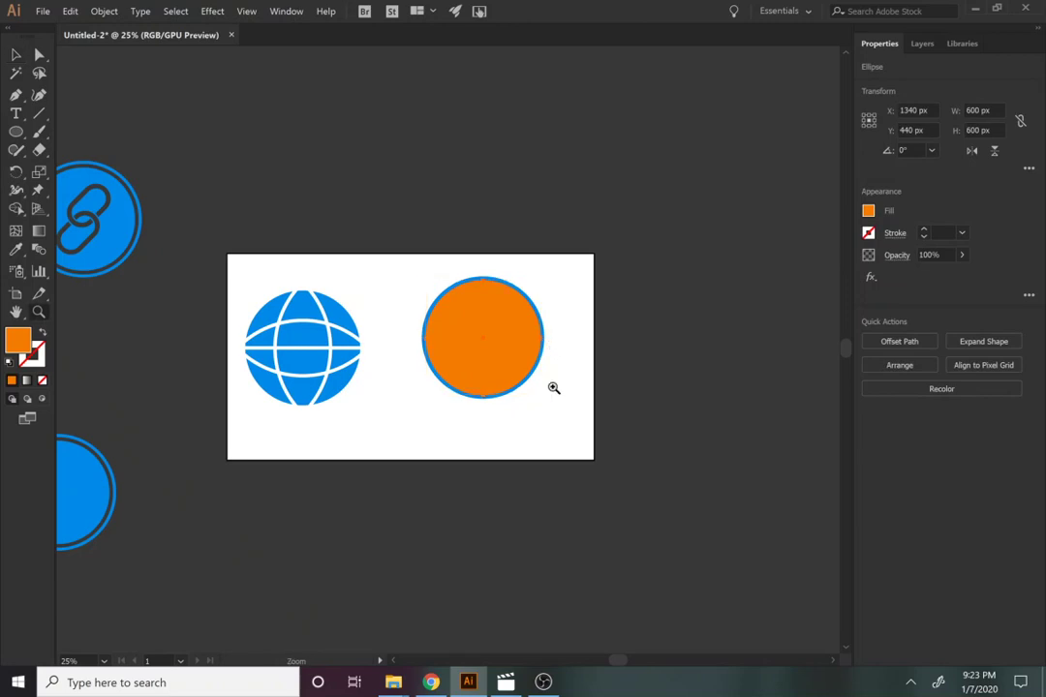
left_click_drag(502, 333, 657, 544)
key("v")
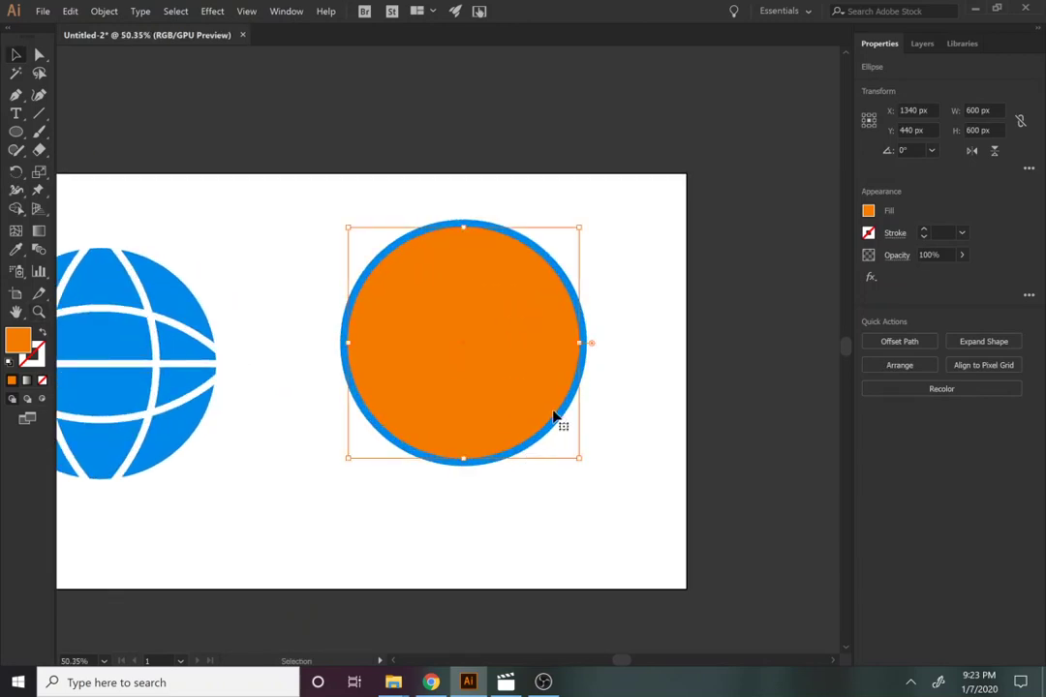
left_click(587, 372)
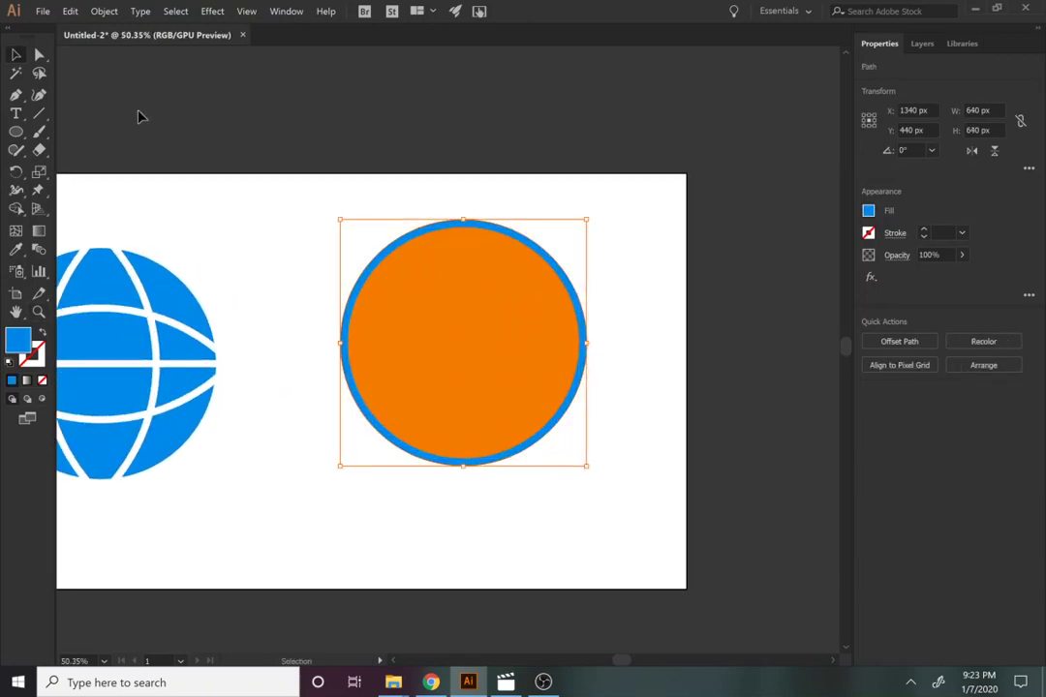
left_click(109, 10)
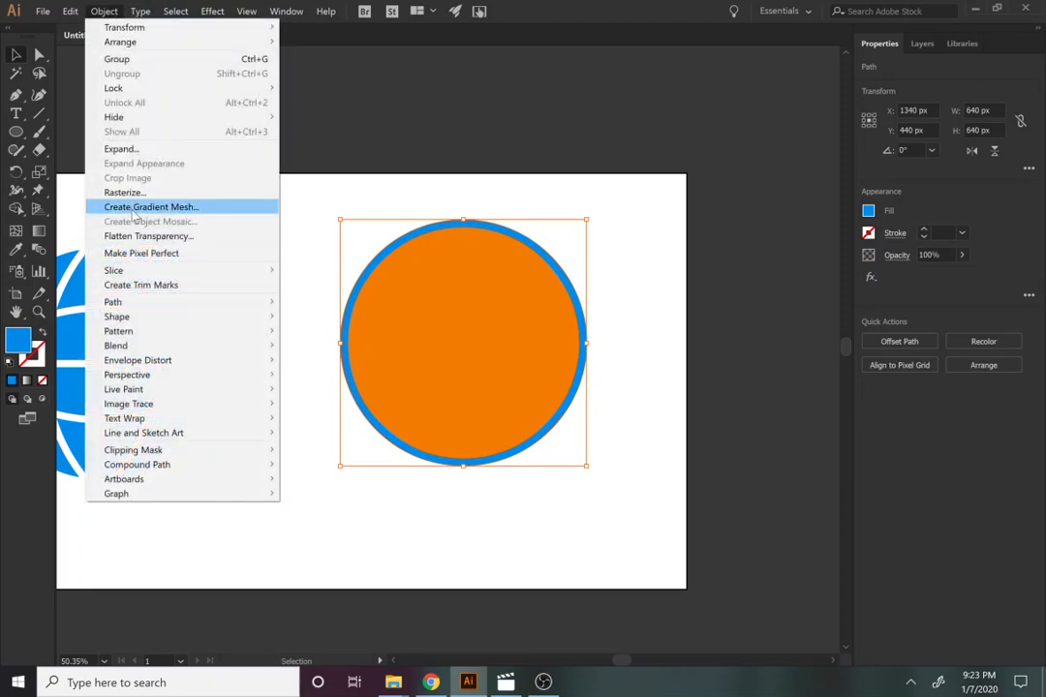
mouse_move(135, 303)
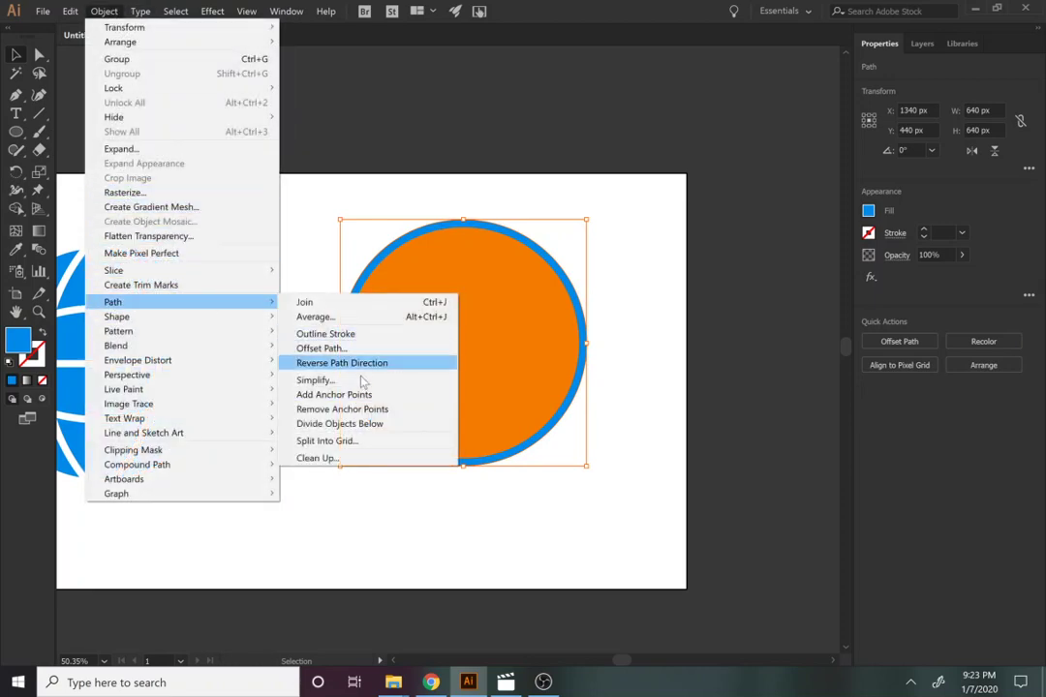
left_click(321, 348)
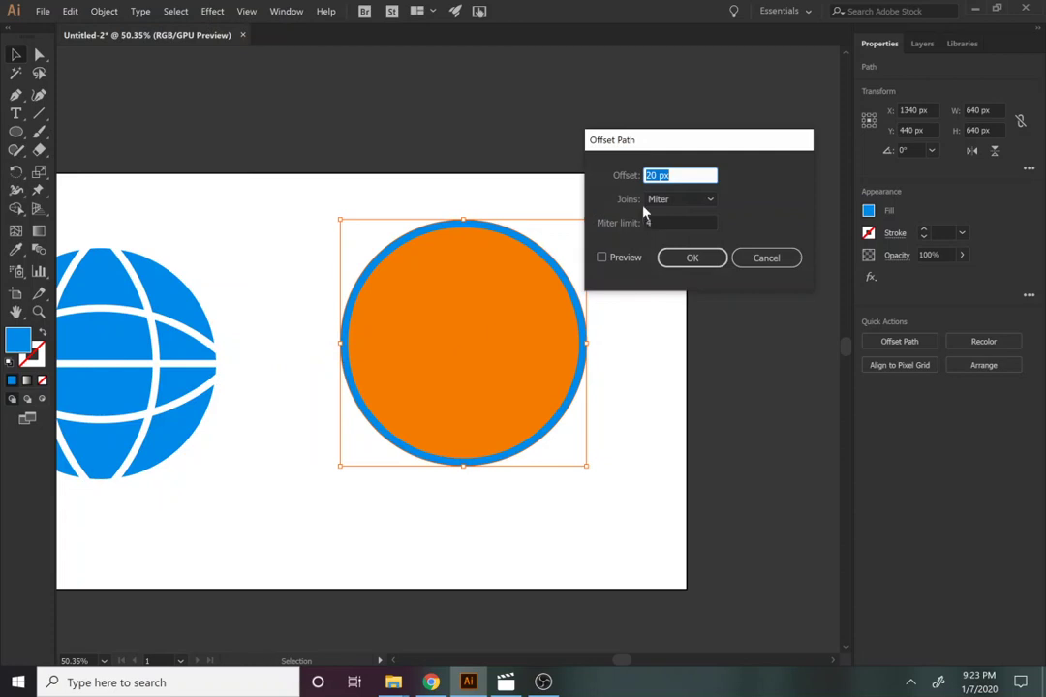
type("40")
left_click(627, 259)
left_click(649, 176)
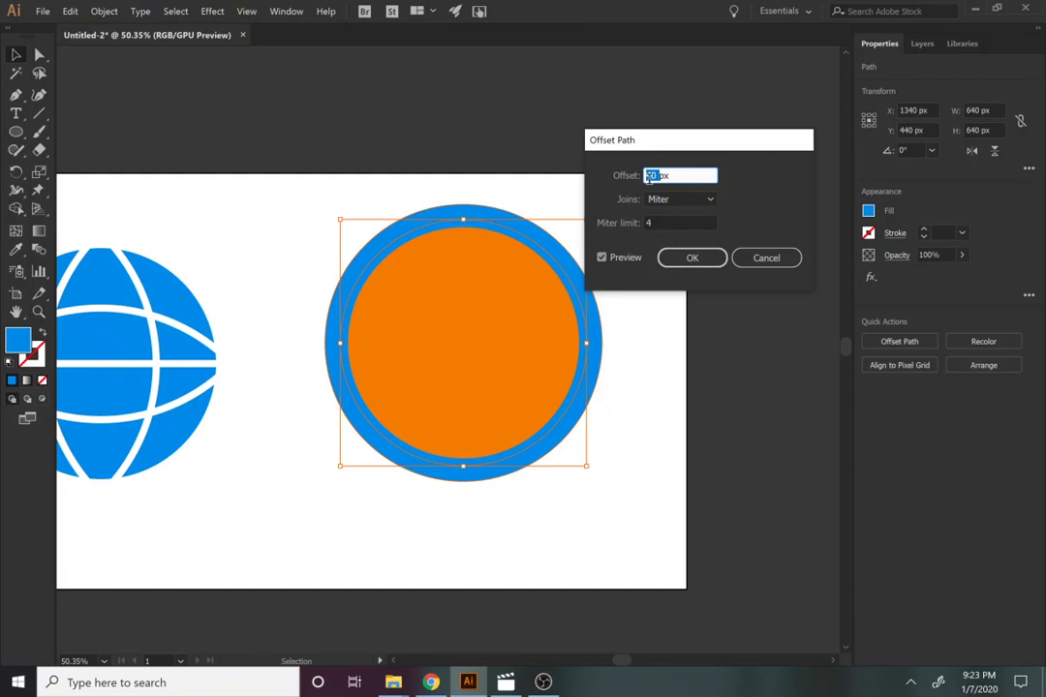
left_click(760, 263)
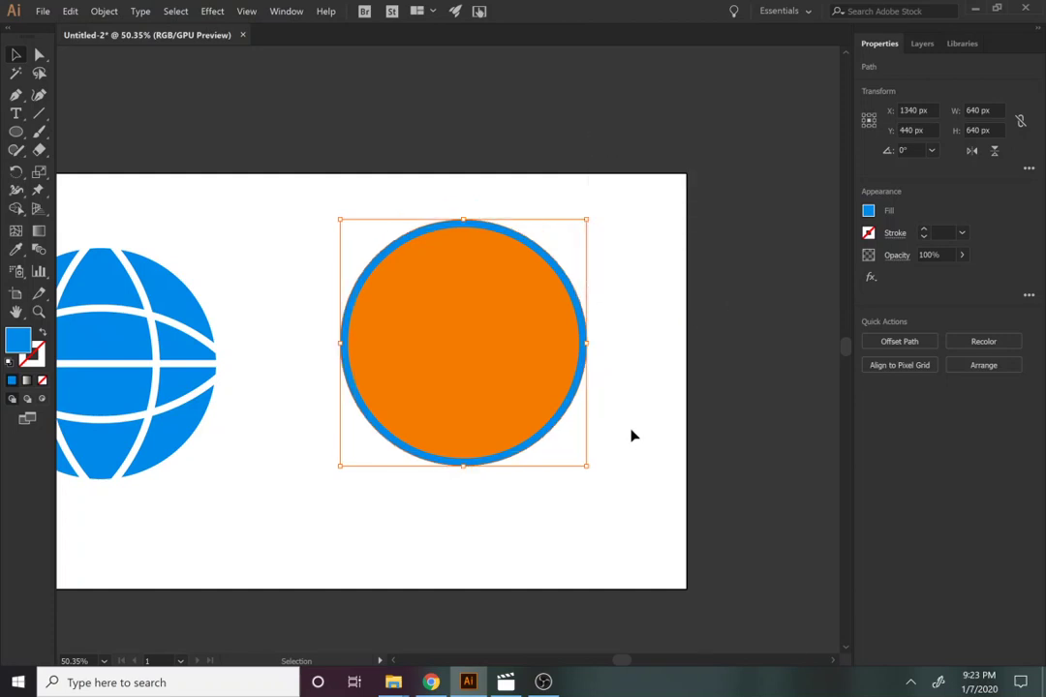
Apply a 40 px Offset Path to the blue circle, forming a 720 px ring.
left_click(117, 12)
mouse_move(177, 303)
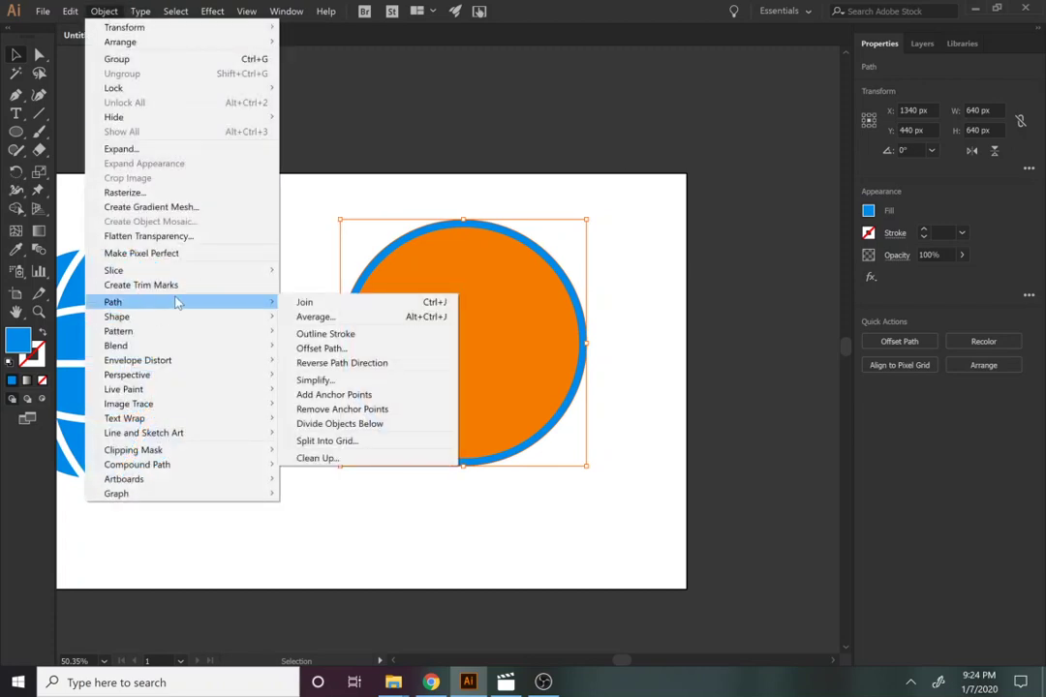
left_click(306, 348)
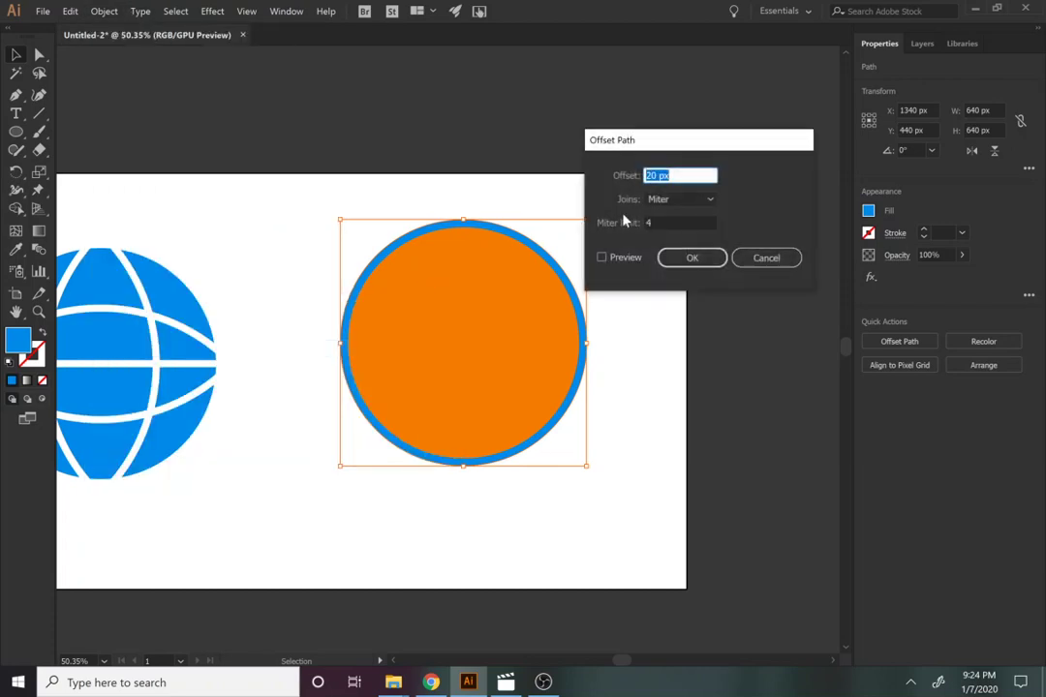
type("40")
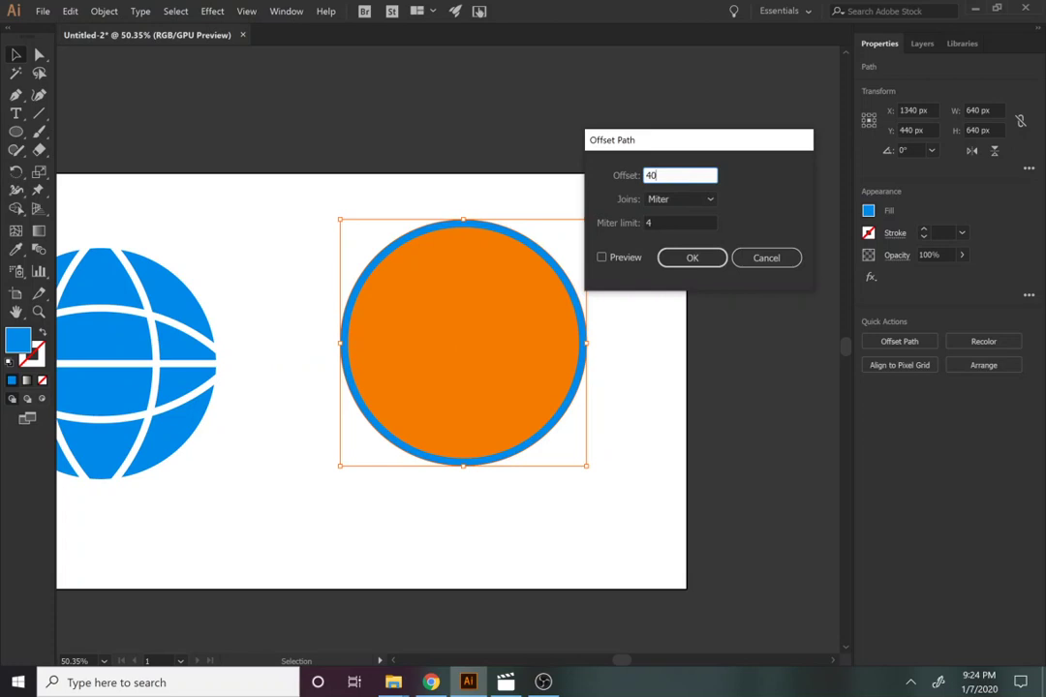
left_click(682, 259)
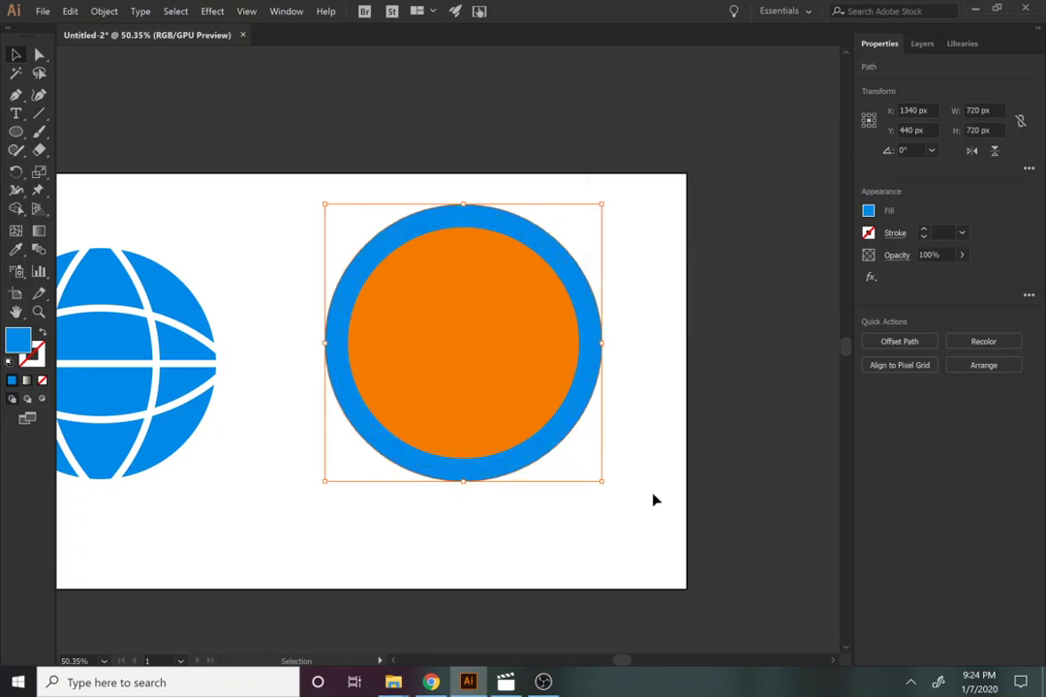
Exclude the two stacked circles with Pathfinder and ungroup the resulting pieces.
left_click(641, 527)
left_click_drag(640, 532, 409, 294)
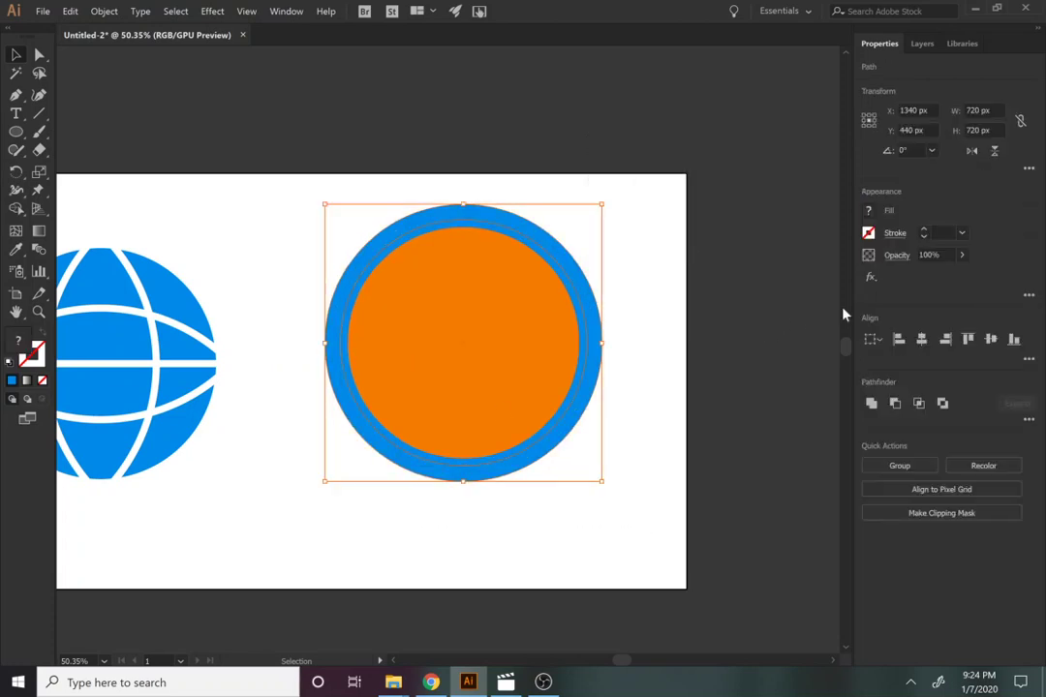
left_click(943, 403)
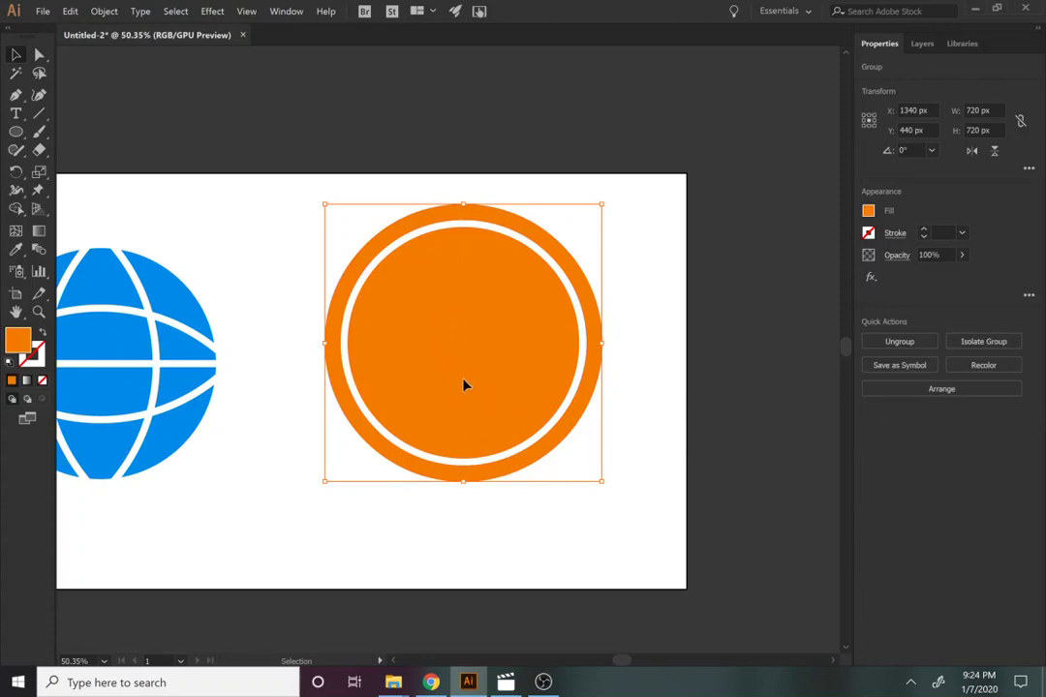
left_click(897, 342)
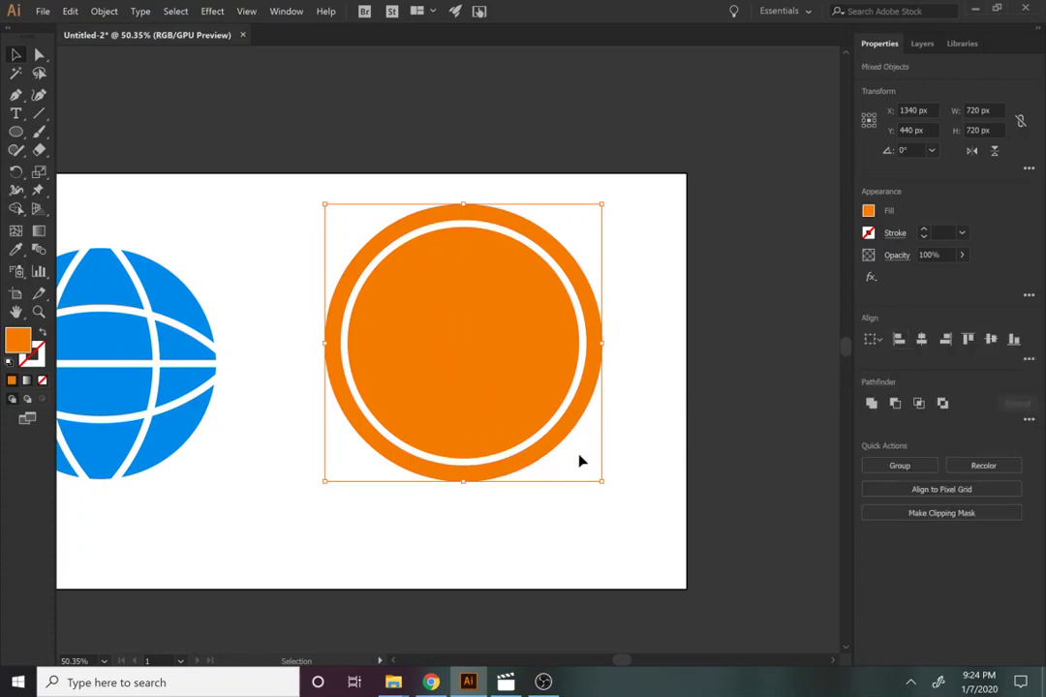
Combine the inner orange disc and outer ring into one compound path.
left_click(579, 460)
left_click(506, 409)
left_click(506, 476, "shift")
key("ctrl+8")
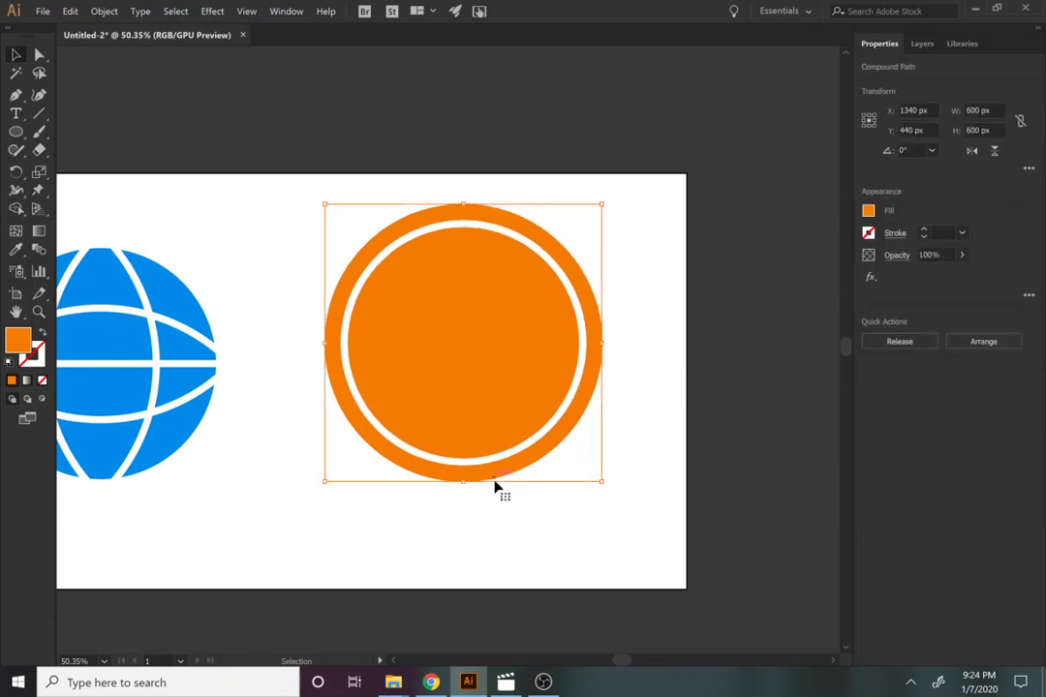
left_click_drag(14, 139, 58, 160)
Create a 3-sided orange triangle and rotate it 180° to point downward.
left_click(260, 246)
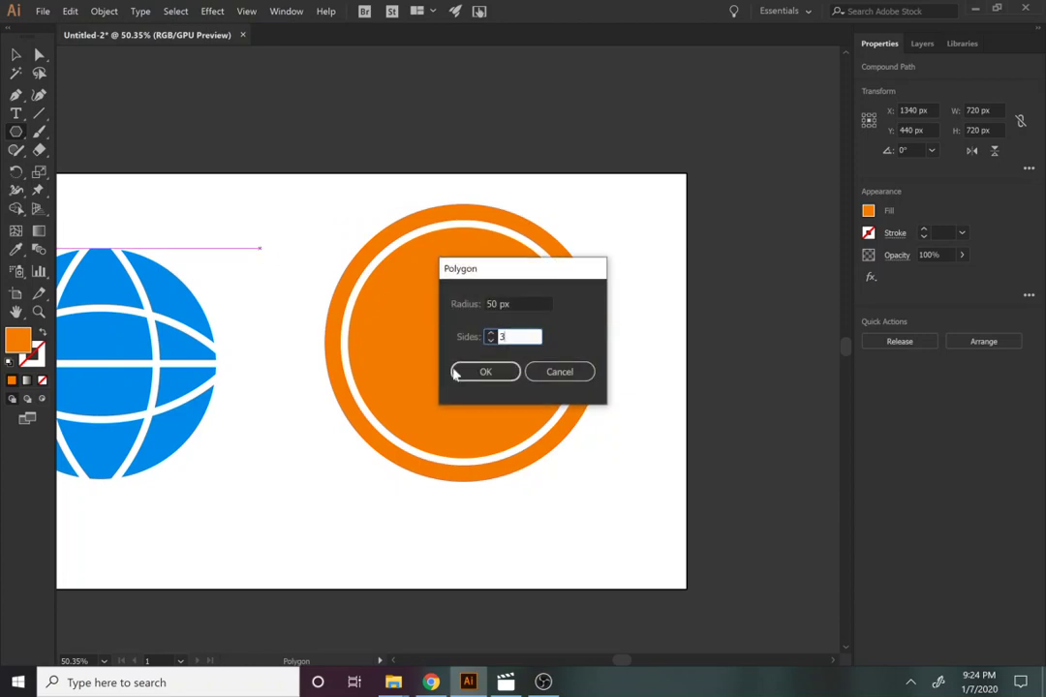
left_click(455, 374)
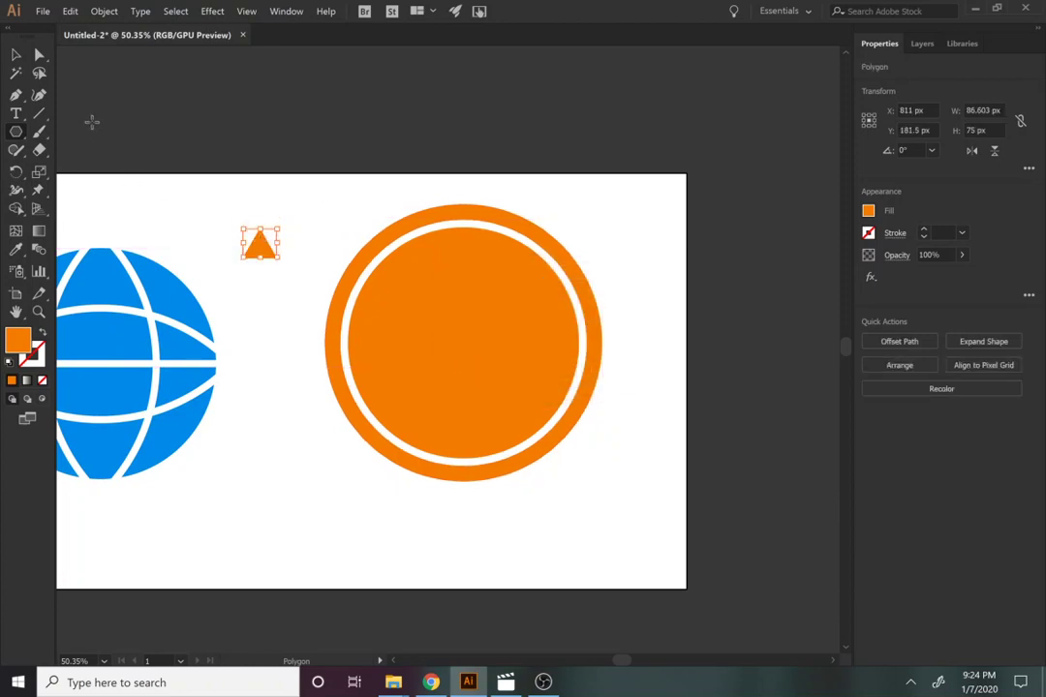
left_click(17, 53)
left_click_drag(282, 261, 476, 550)
Widen the triangle and centre it horizontally under the ring.
left_click_drag(452, 510, 427, 506)
left_click(396, 471, "shift")
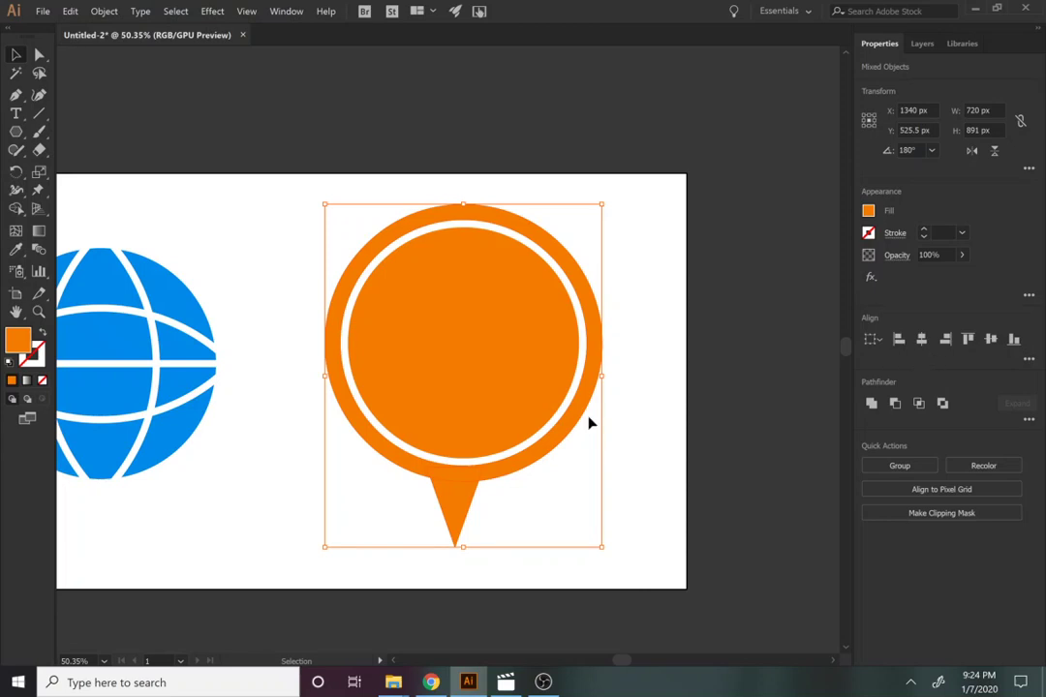
left_click(921, 341)
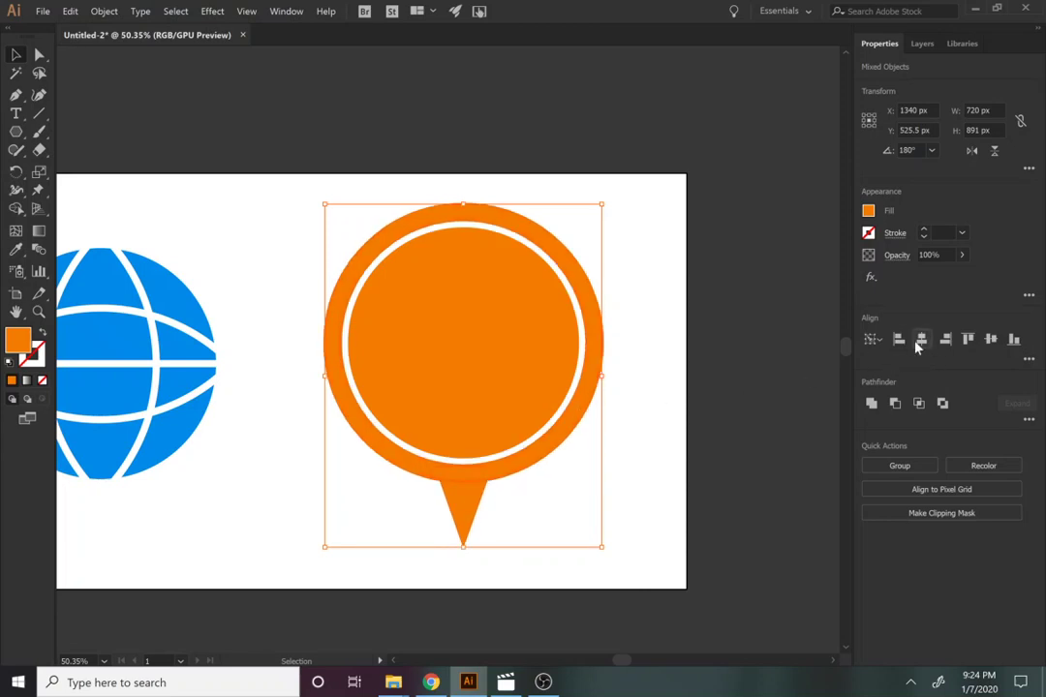
left_click(682, 437)
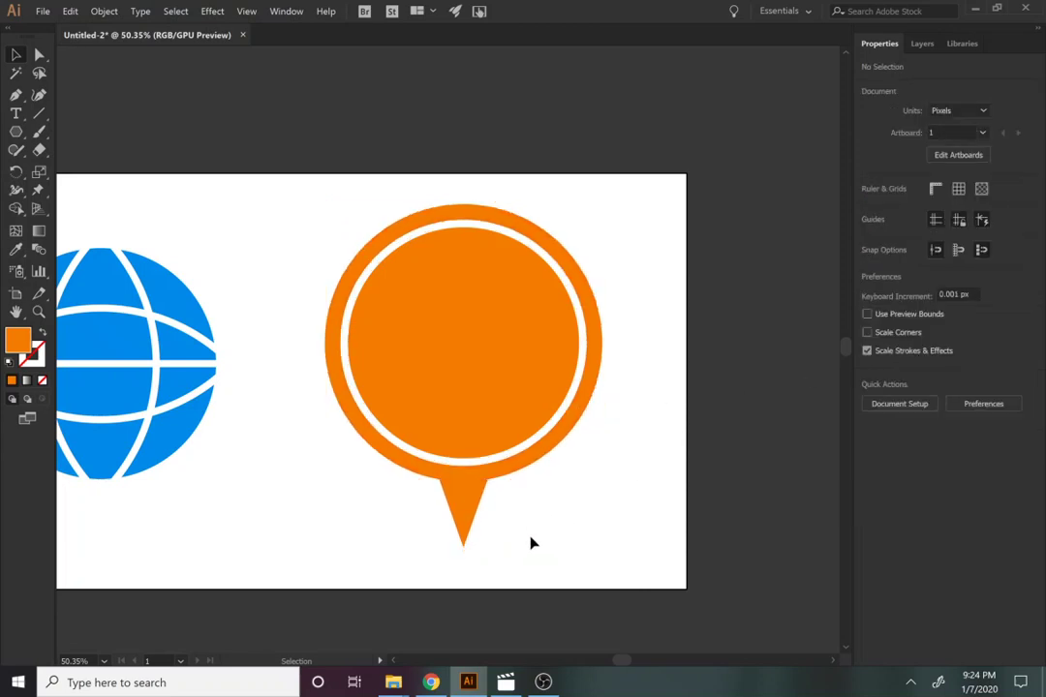
Round off the triangle's bottom tip using Direct Selection's corner widget.
left_click(465, 526)
key("a")
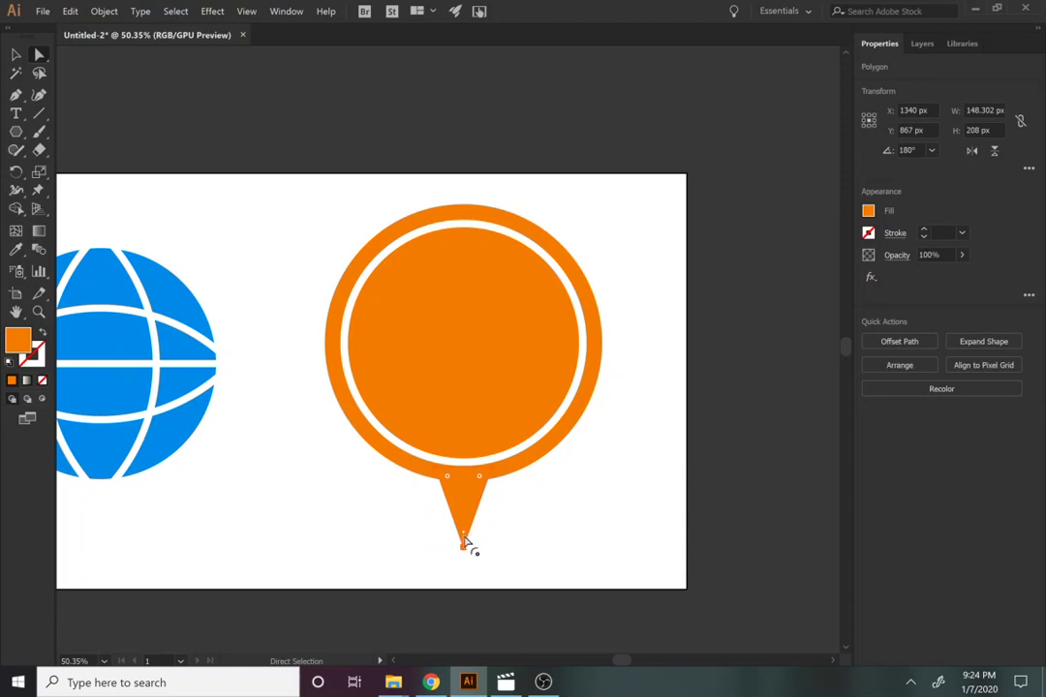
left_click_drag(465, 540, 469, 539)
left_click(513, 558)
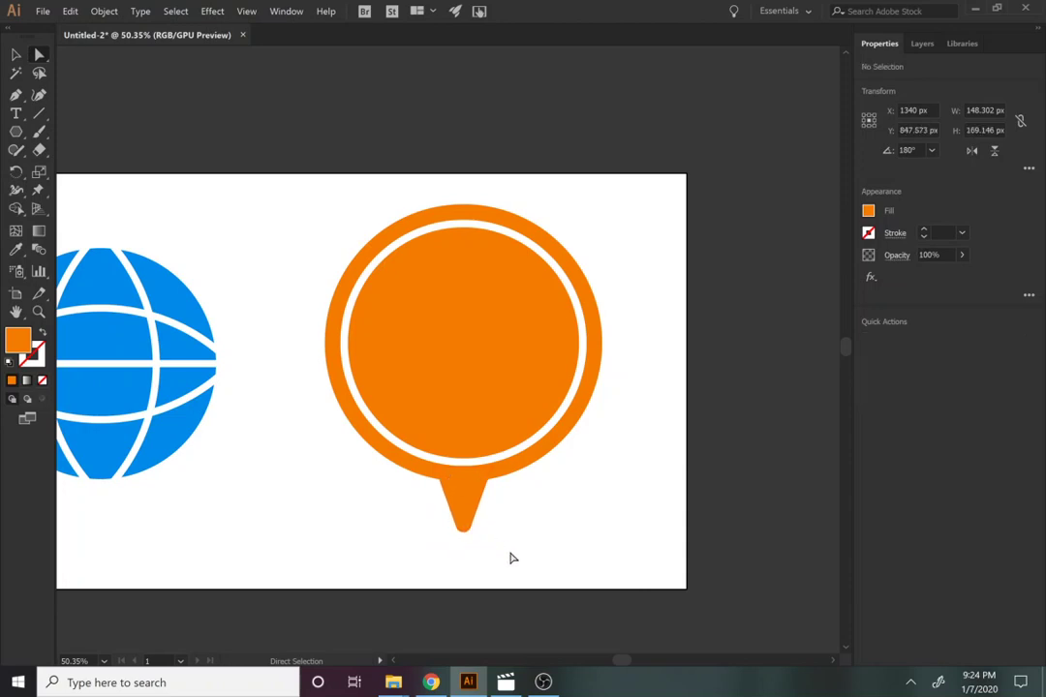
left_click(462, 373)
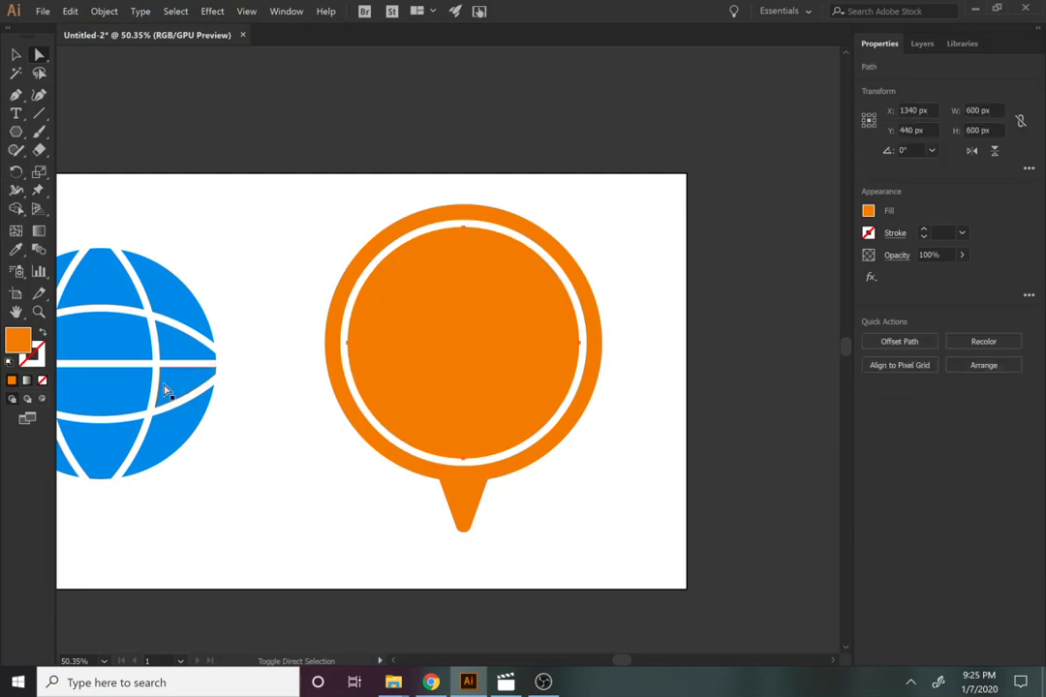
Centre the blue globe horizontally and vertically on the inner orange circle.
left_click(140, 407, "shift")
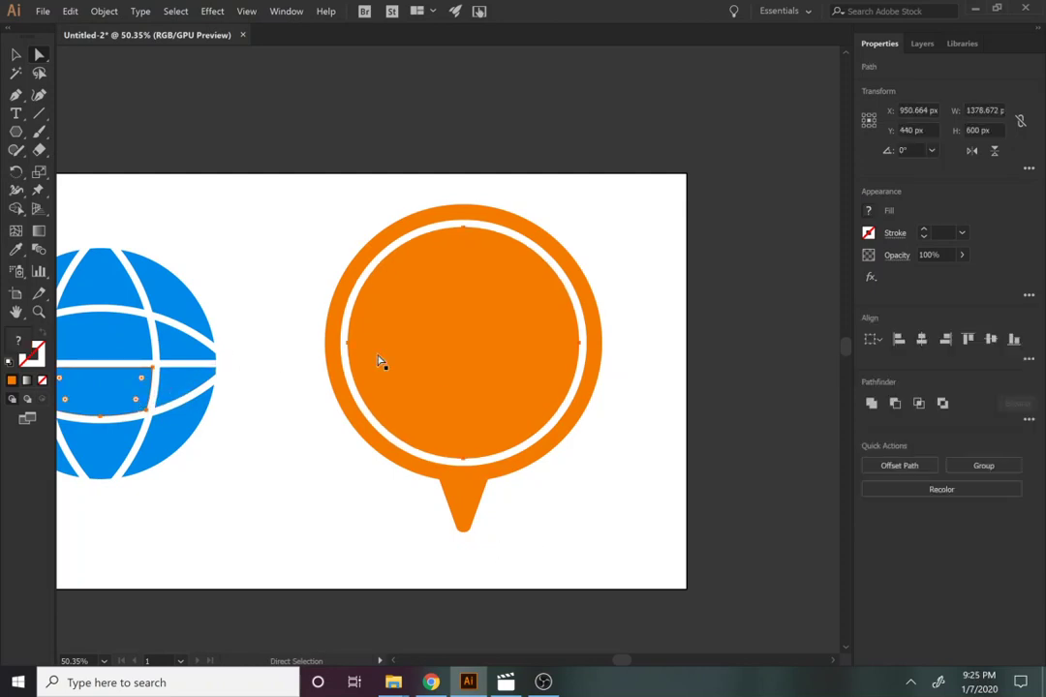
left_click(239, 516)
key("v")
left_click(494, 426)
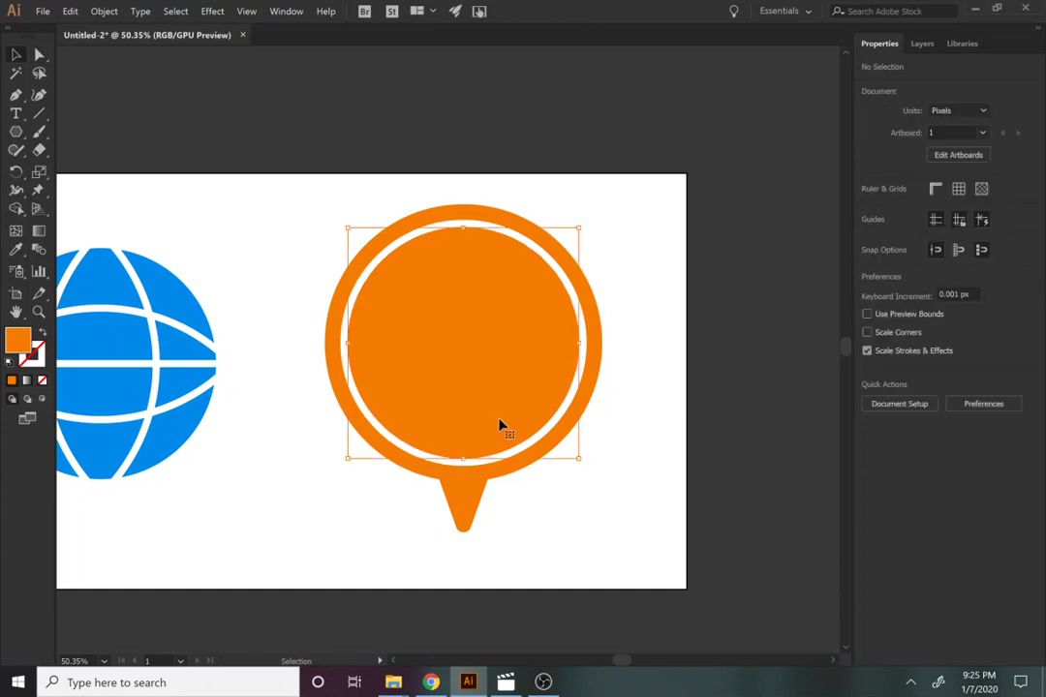
left_click(131, 363, "shift")
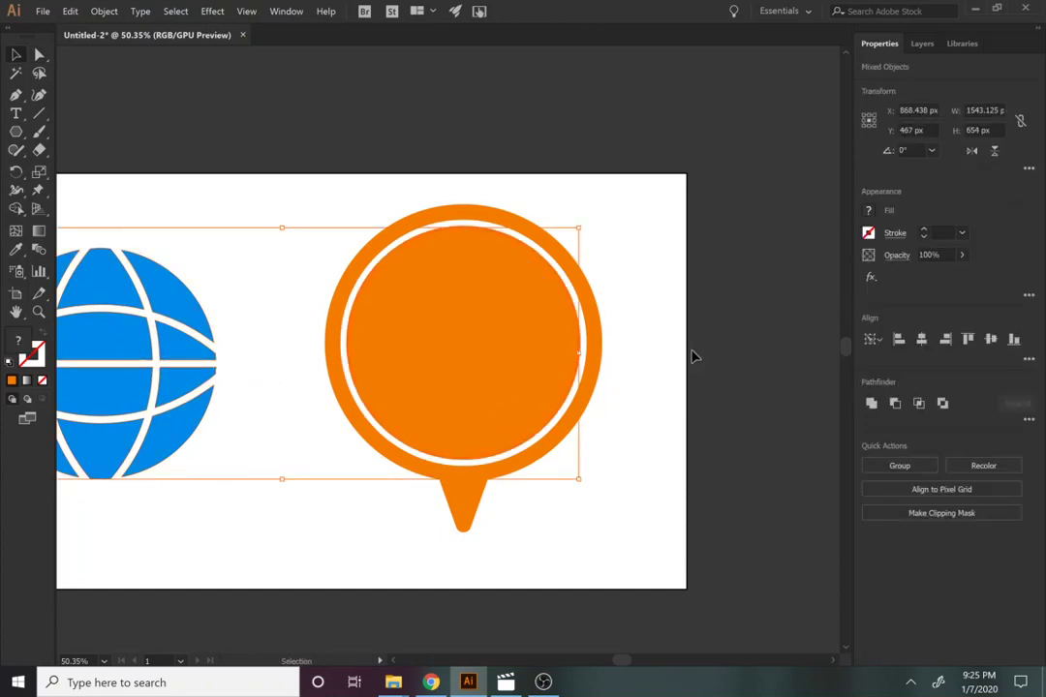
left_click(921, 343)
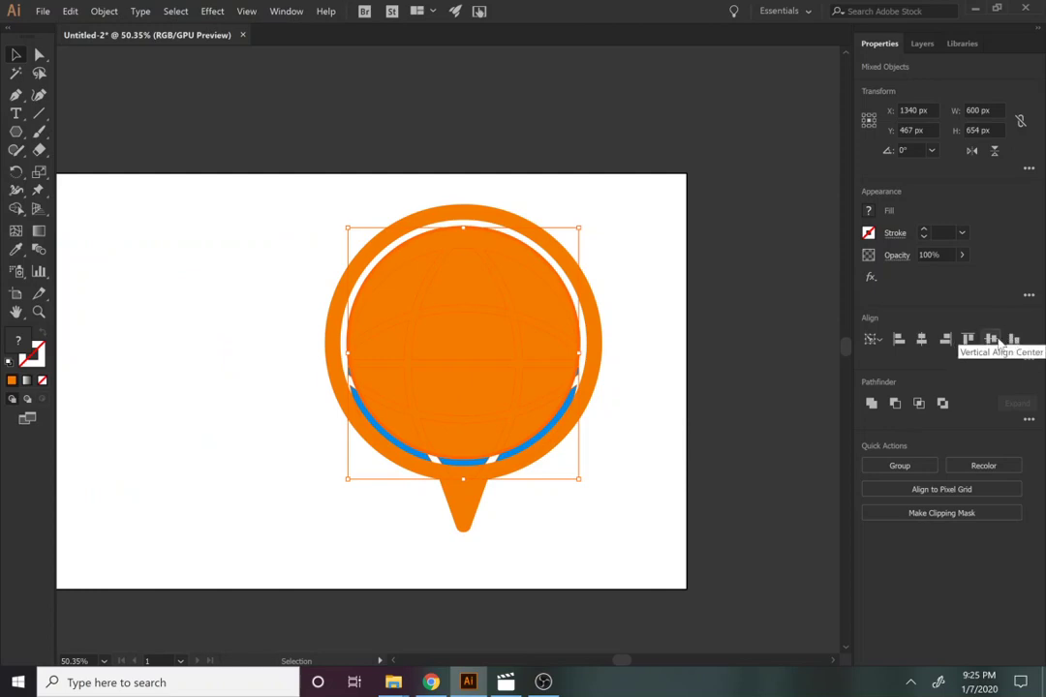
left_click(991, 339)
Send the inner circle behind the globe and unite the whole pin into one shape.
left_click(544, 397)
key("ctrl+[")
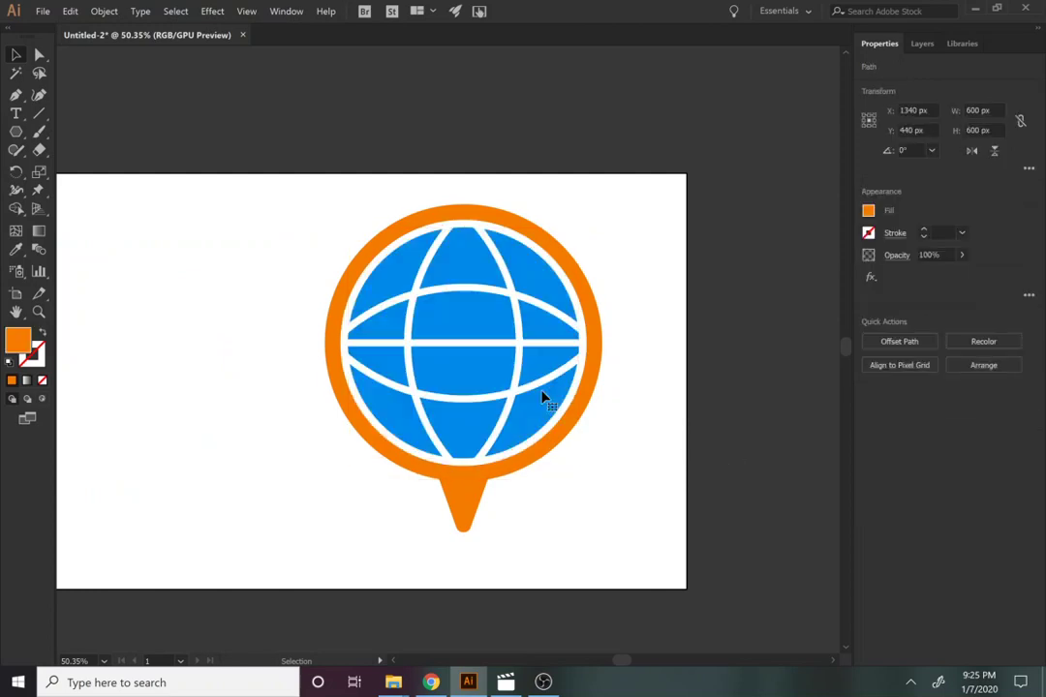
left_click(607, 535)
left_click_drag(632, 574, 271, 179)
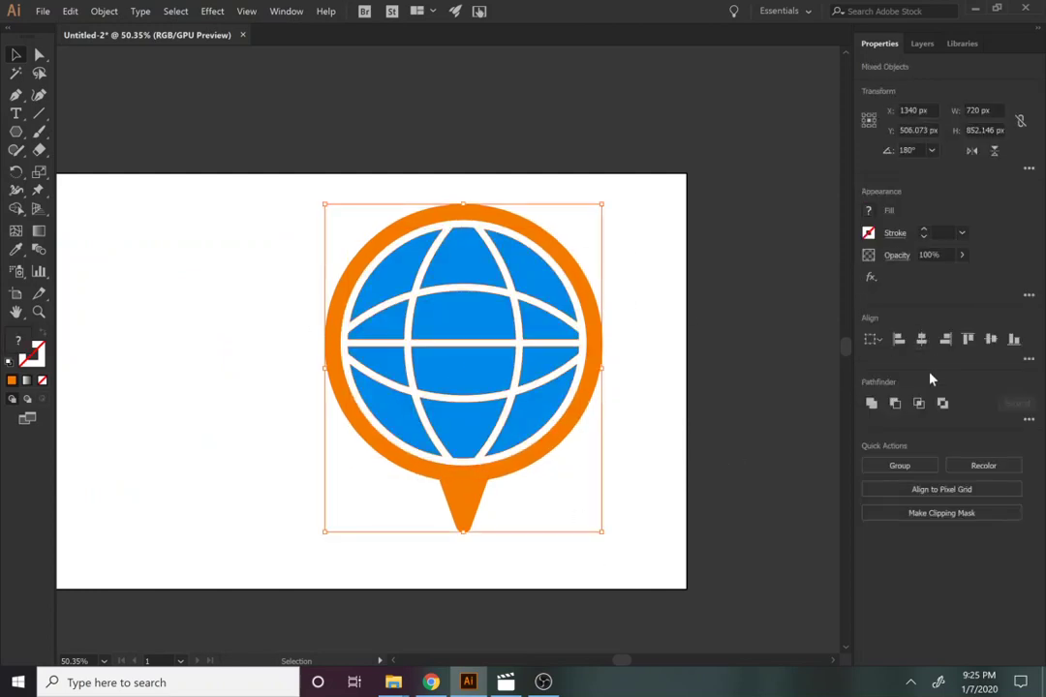
left_click(876, 404)
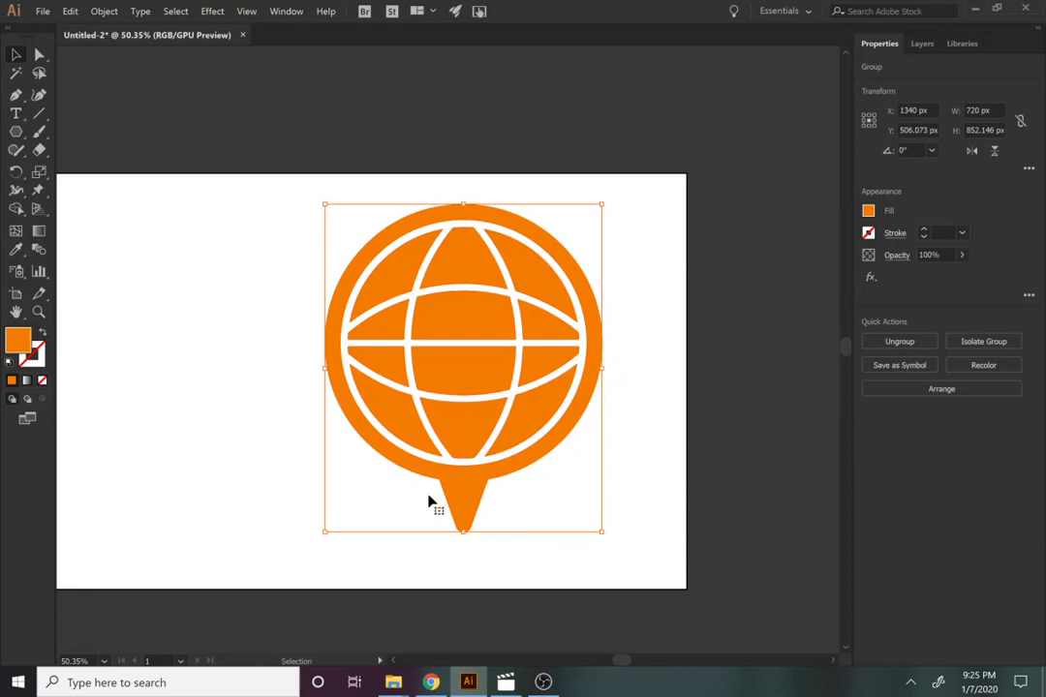
key("z")
left_click(287, 501, "alt")
left_click_drag(288, 501, 192, 563)
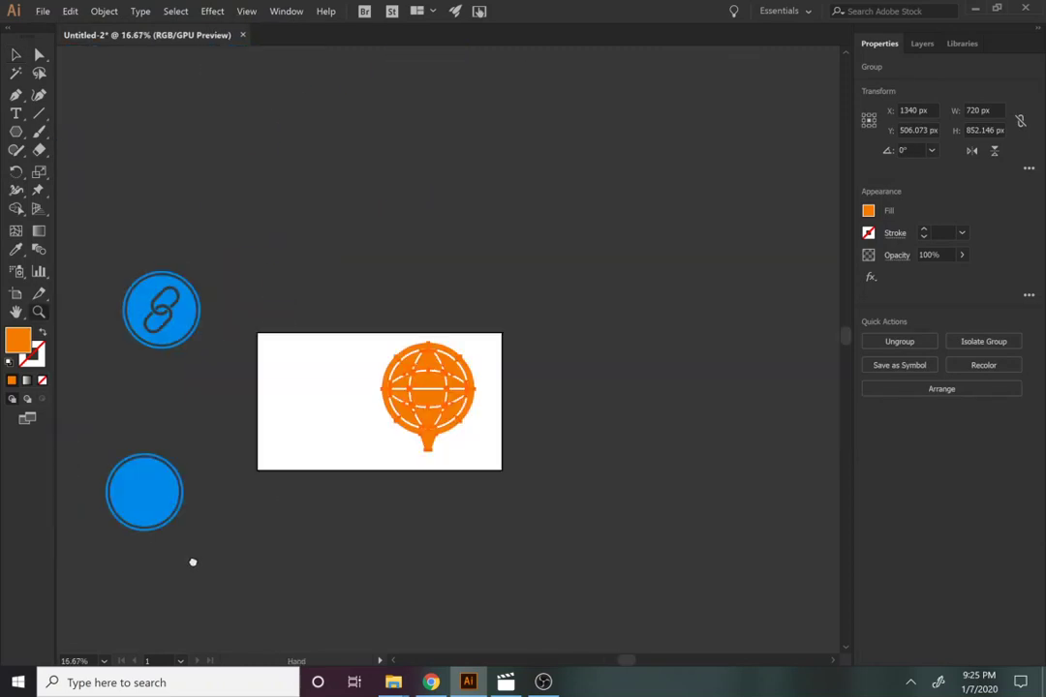
Move the blue circle onto the artboard and rotate the orange globe pin 45°.
key("v")
left_click(164, 511, "shift")
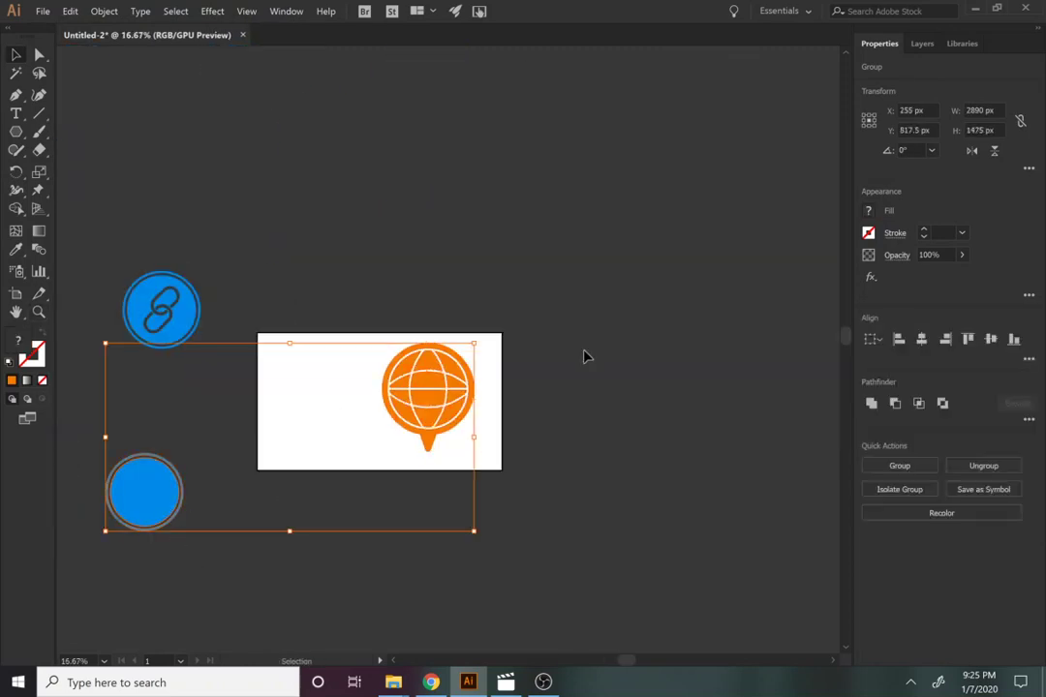
left_click(511, 487)
left_click_drag(159, 490, 358, 408)
left_click(418, 417)
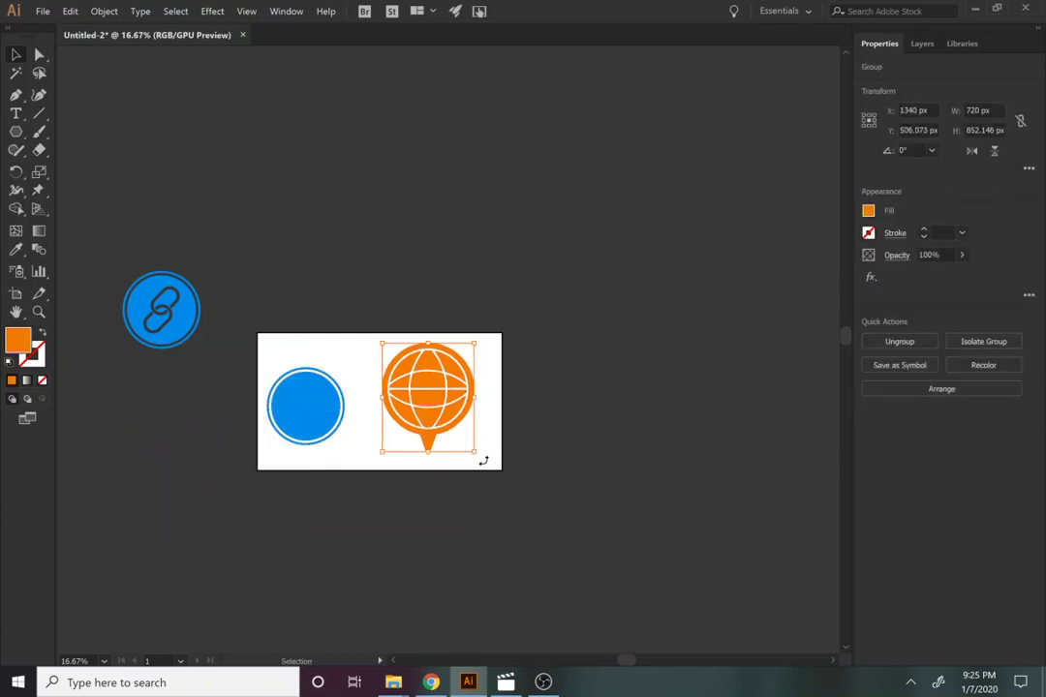
left_click_drag(482, 460, 441, 408)
Place the orange globe pin on the blue circle and shrink it to about 318 px.
key("z")
left_click(366, 414)
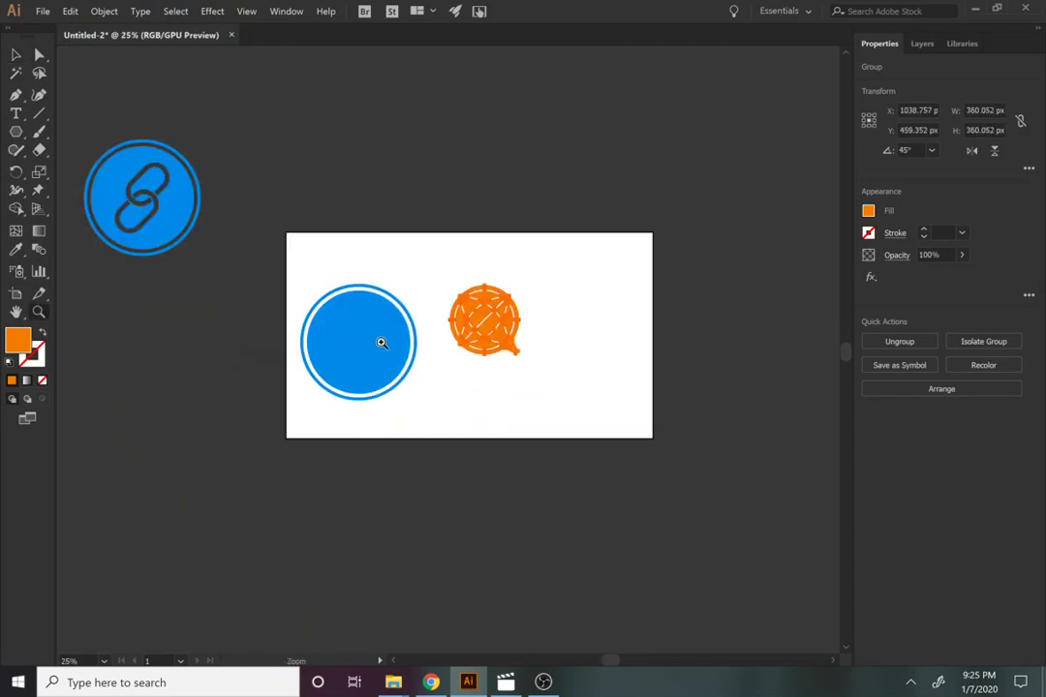
left_click(381, 343)
key("v")
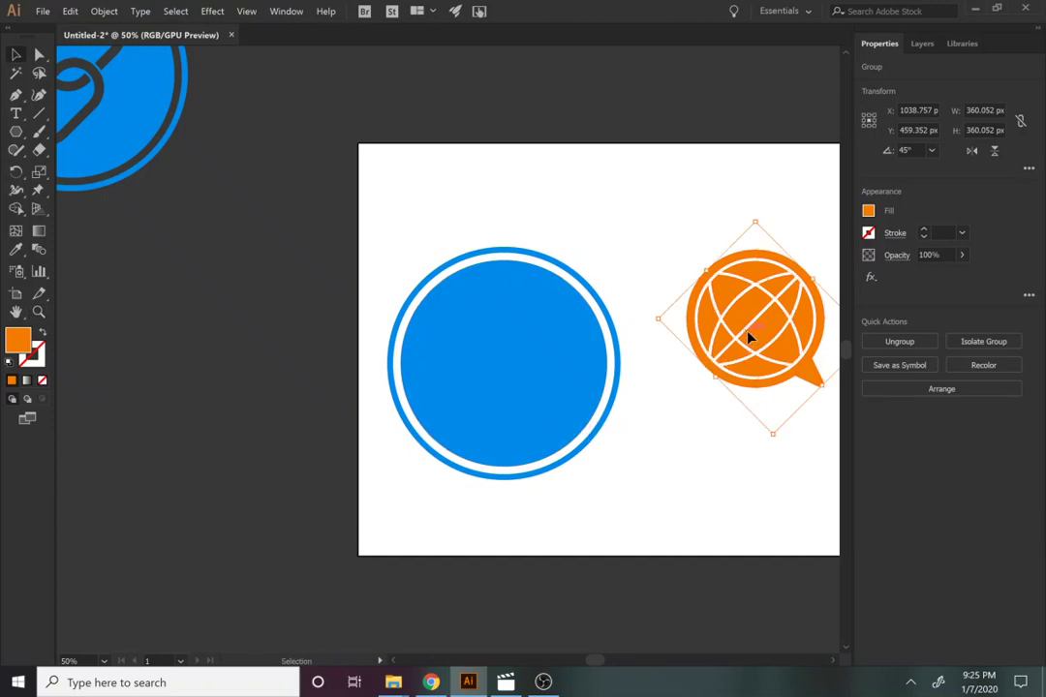
left_click_drag(748, 336, 488, 368)
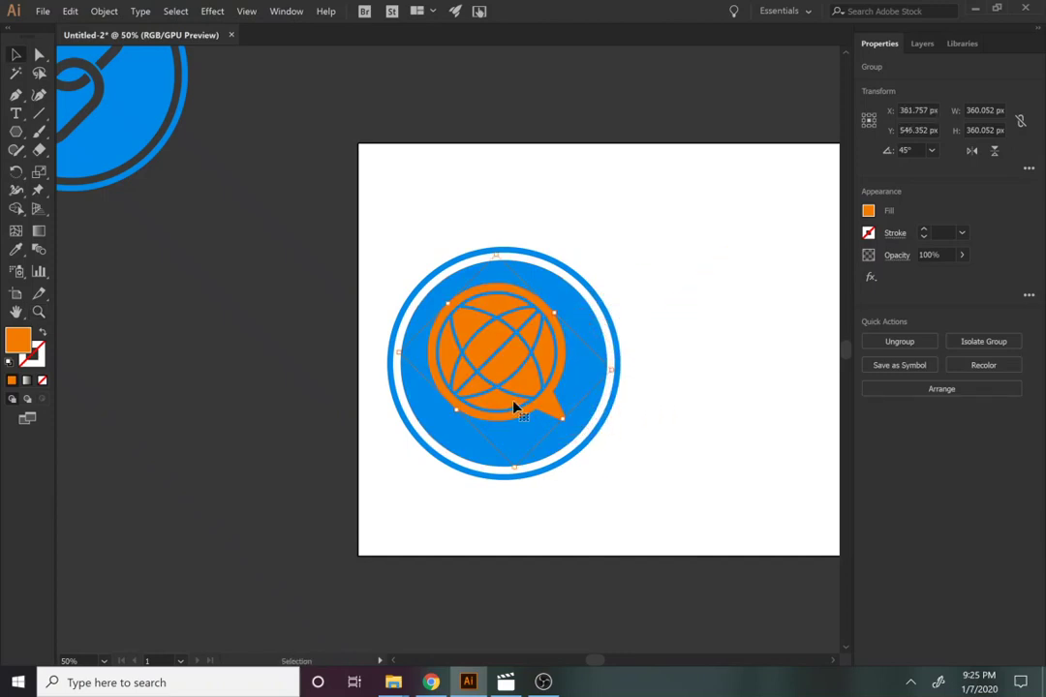
left_click_drag(612, 369, 605, 369)
left_click_drag(663, 455, 357, 208)
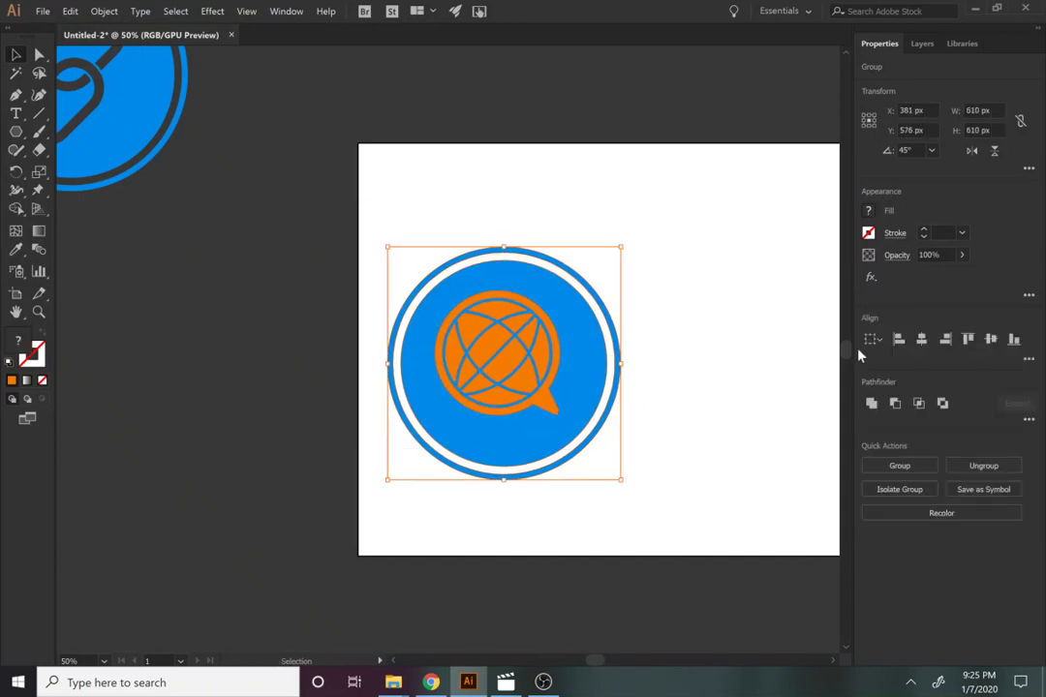
Centre the globe pin horizontally and vertically within the blue circle.
left_click(920, 340)
left_click(991, 339)
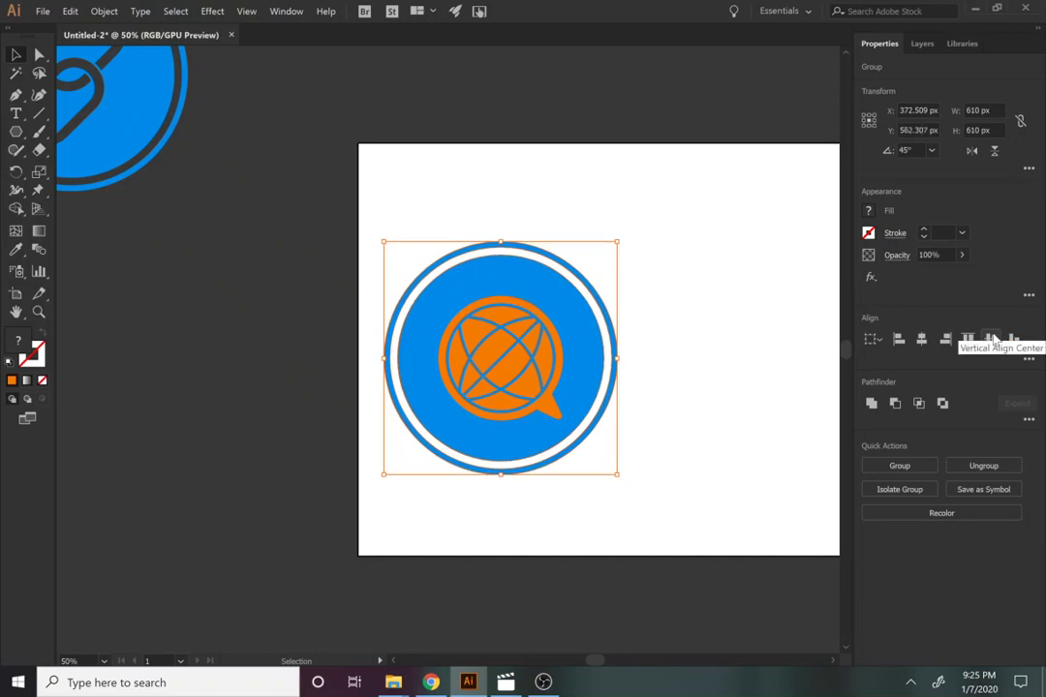
left_click(895, 403)
key("ctrl+z")
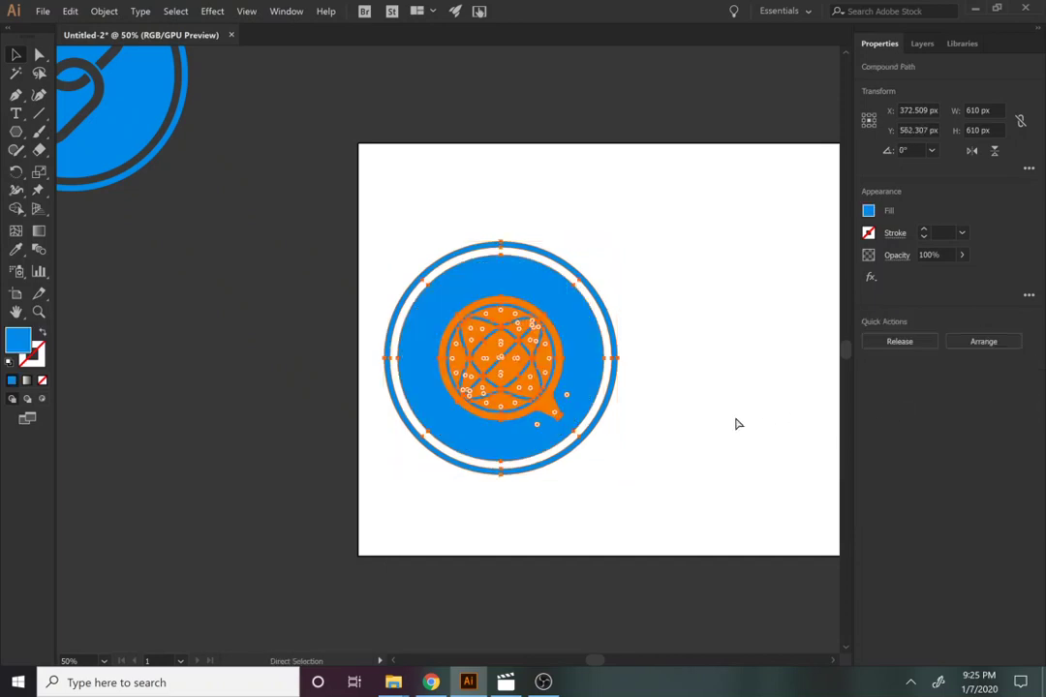
Punch the globe pin out of the blue disc with Pathfinder Minus Front.
left_click(738, 432)
left_click(525, 378)
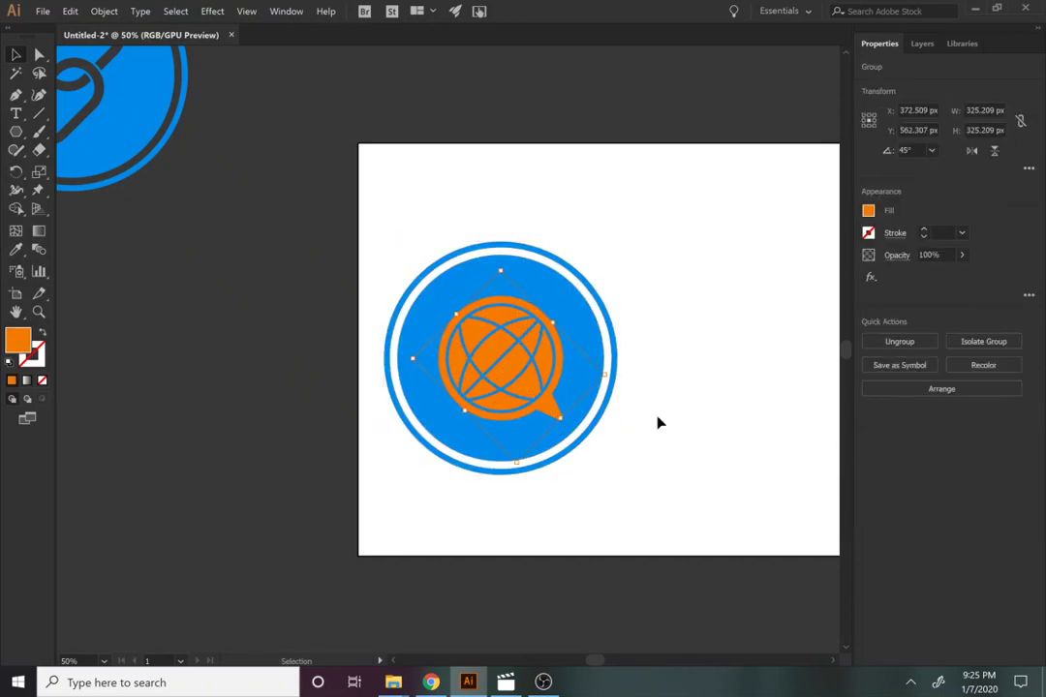
key("a")
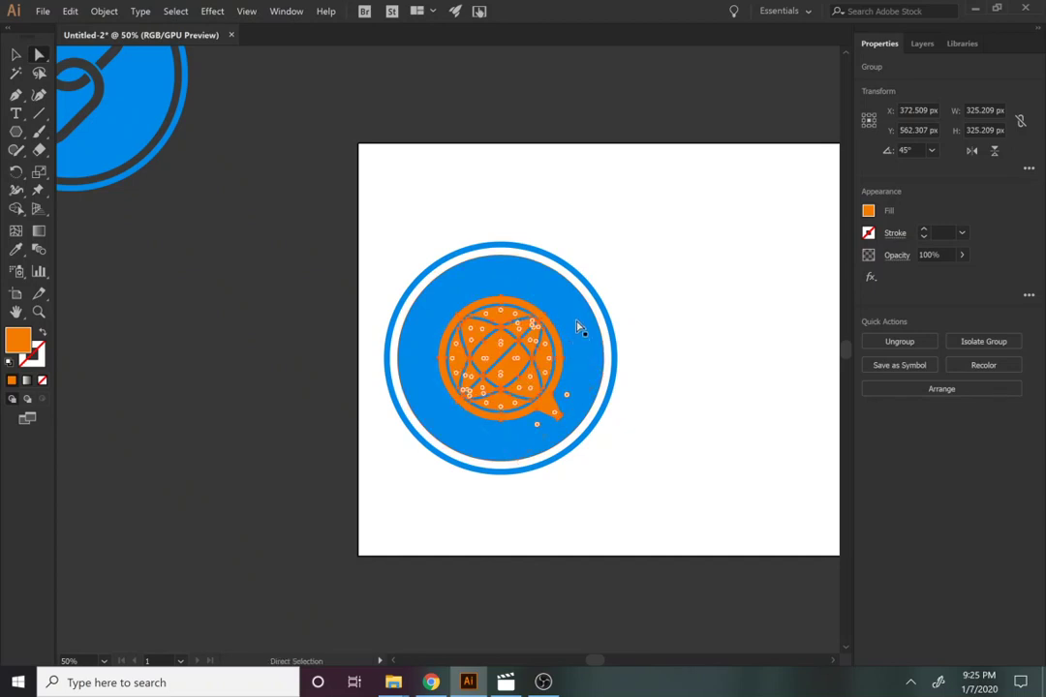
left_click(576, 327, "shift")
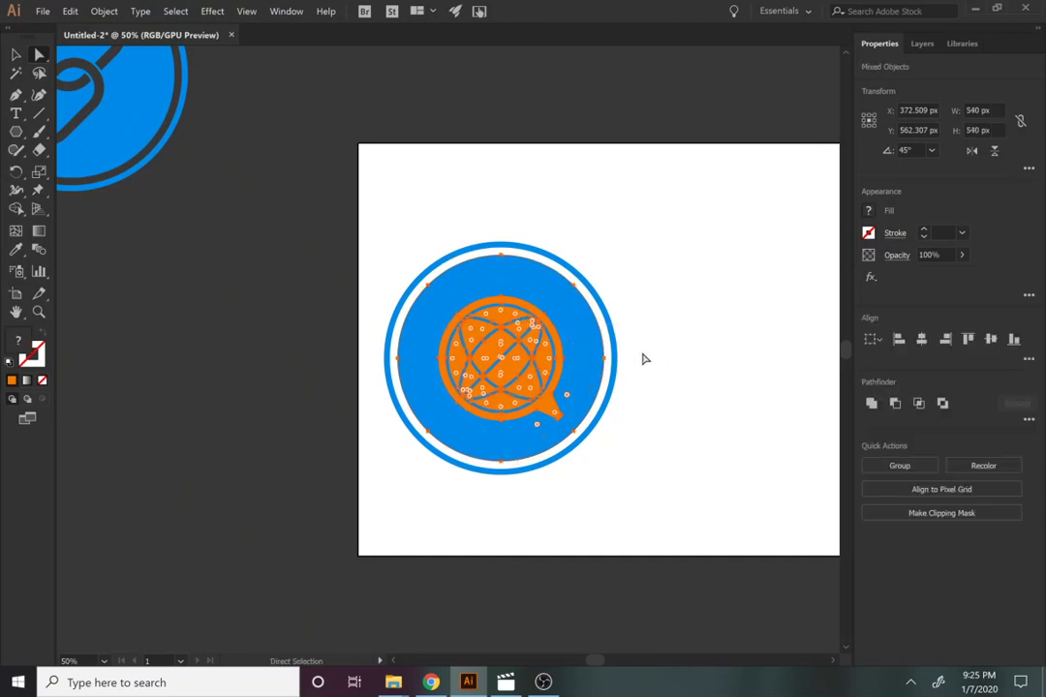
key("v")
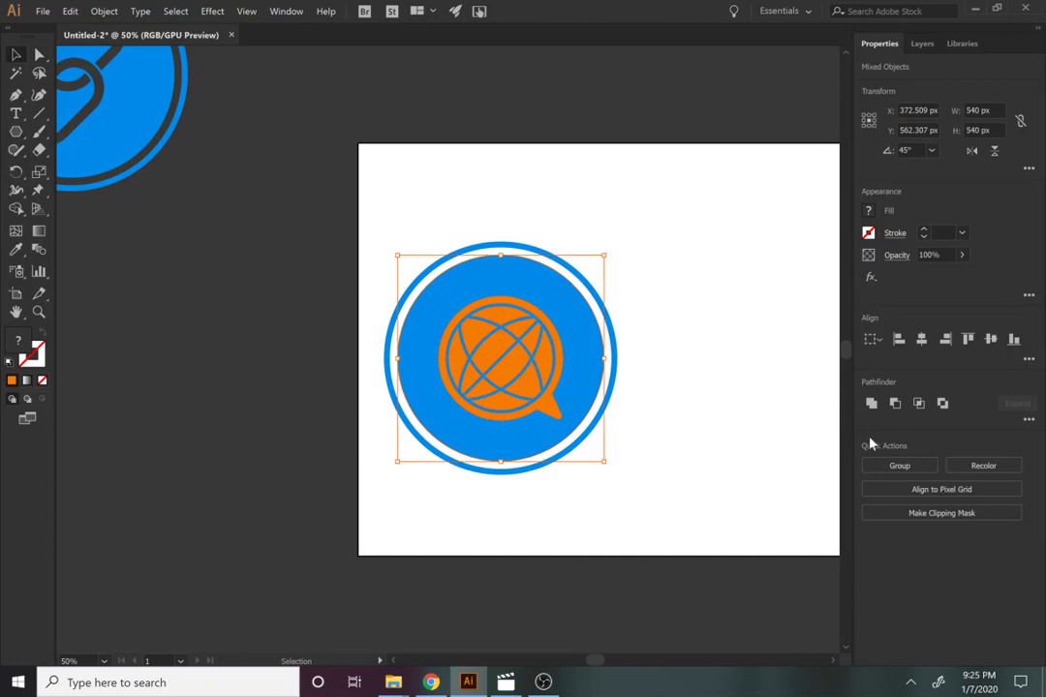
left_click(895, 404)
left_click(710, 436)
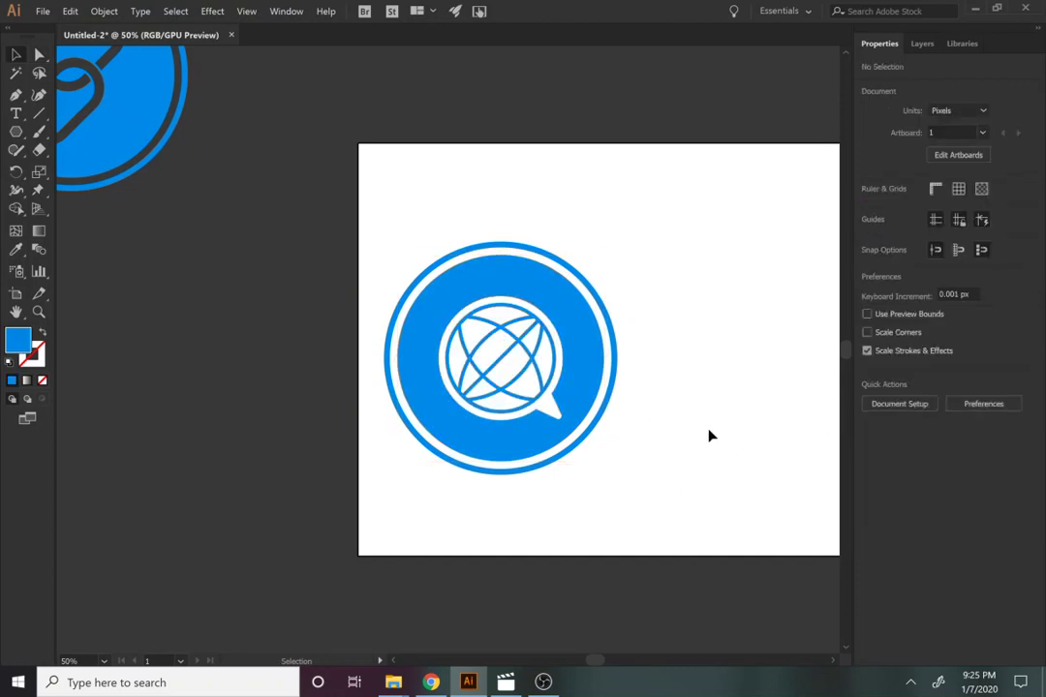
key("z")
left_click(628, 378, "alt")
left_click(536, 309, "alt")
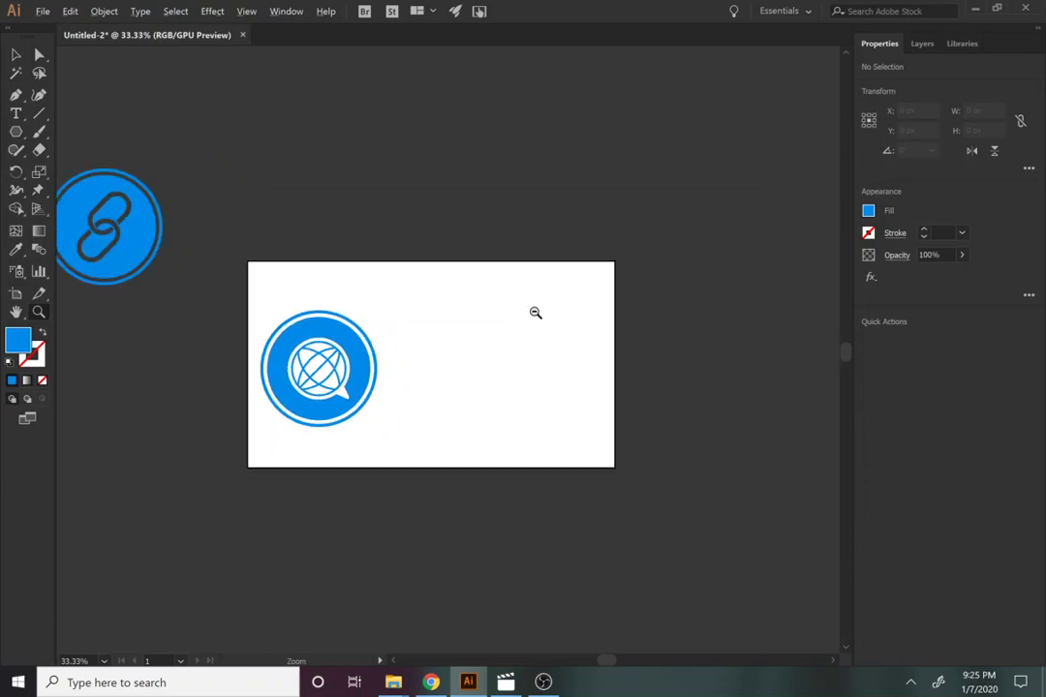
Drag the finished globe badge off the artboard to sit beneath the link icon.
left_click_drag(487, 307, 693, 343)
key("v")
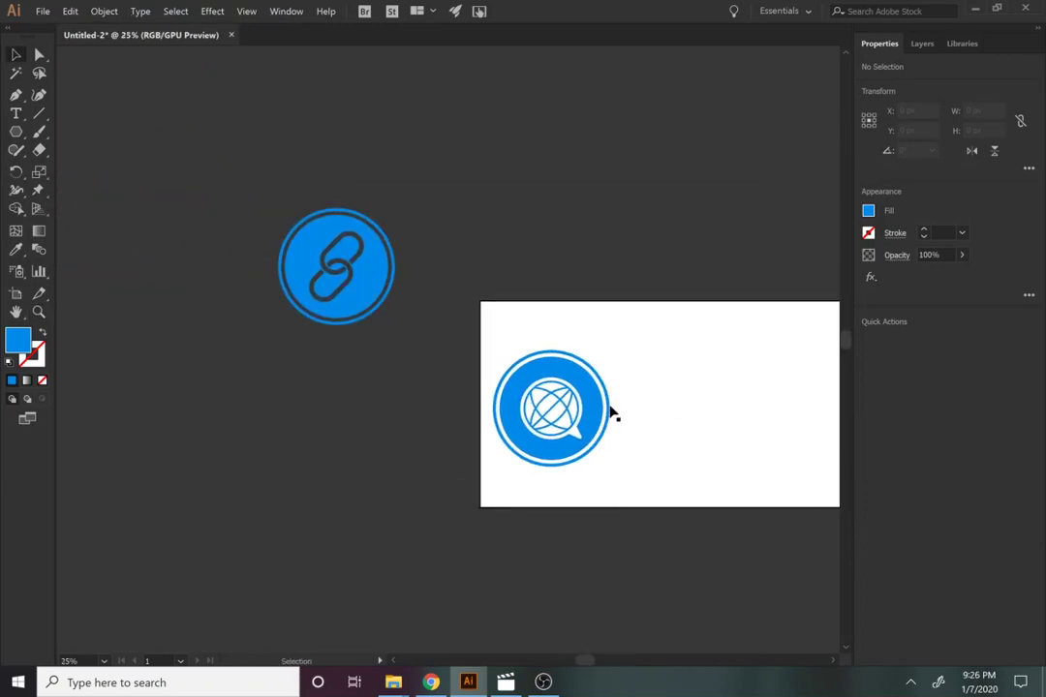
left_click_drag(594, 418, 368, 399)
key("a")
left_click(658, 478)
key("v")
left_click(562, 391)
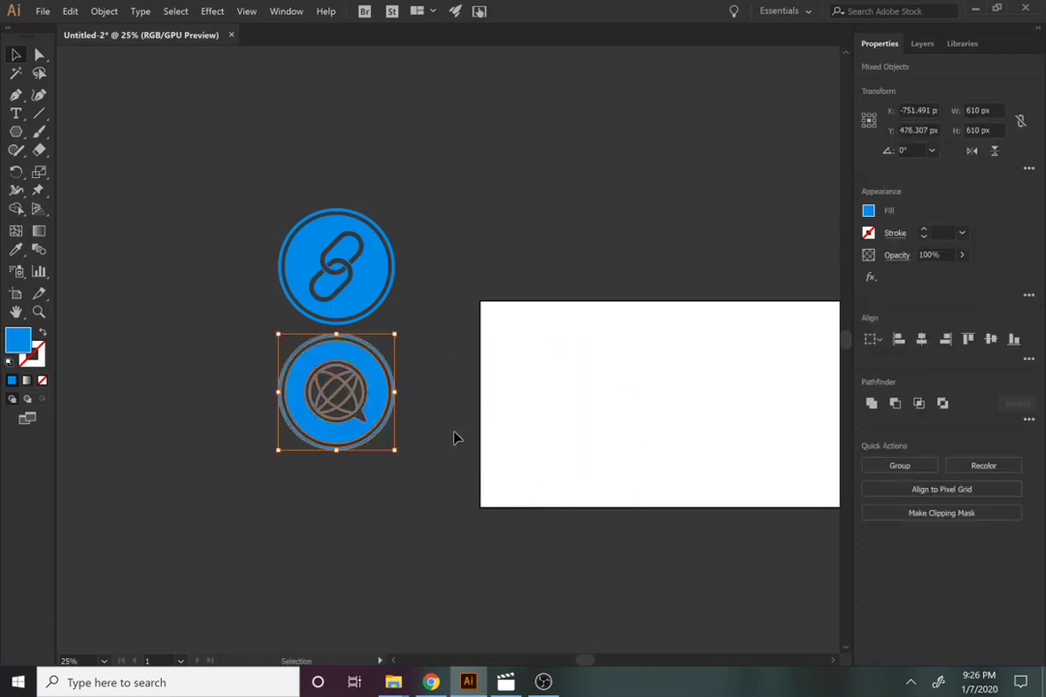
left_click(586, 461)
left_click_drag(586, 461, 407, 468)
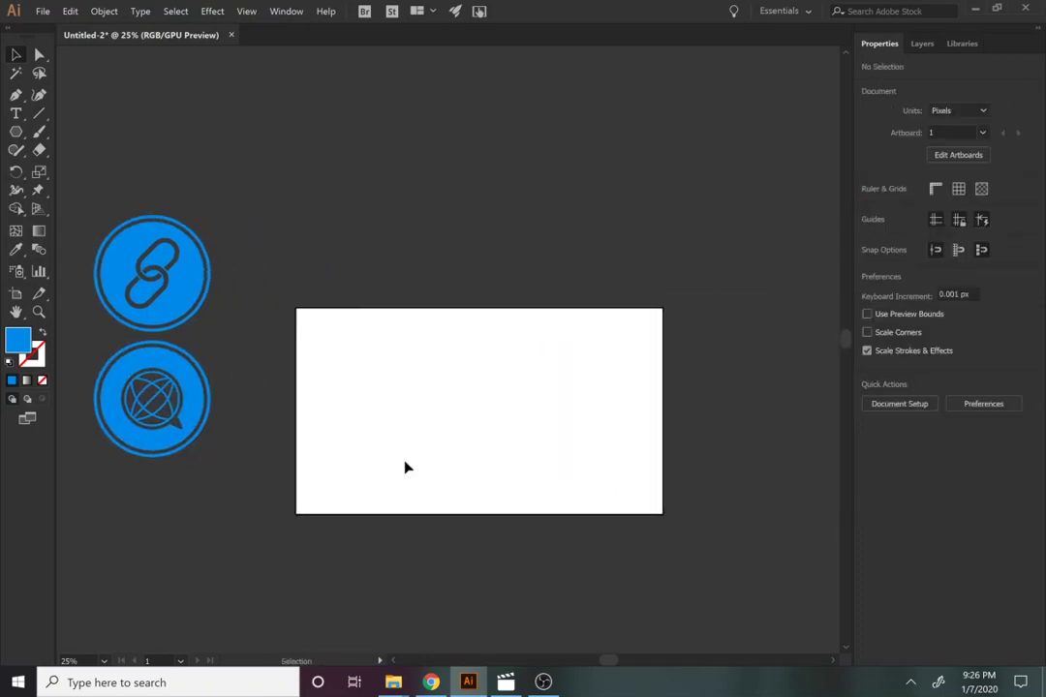
key("m")
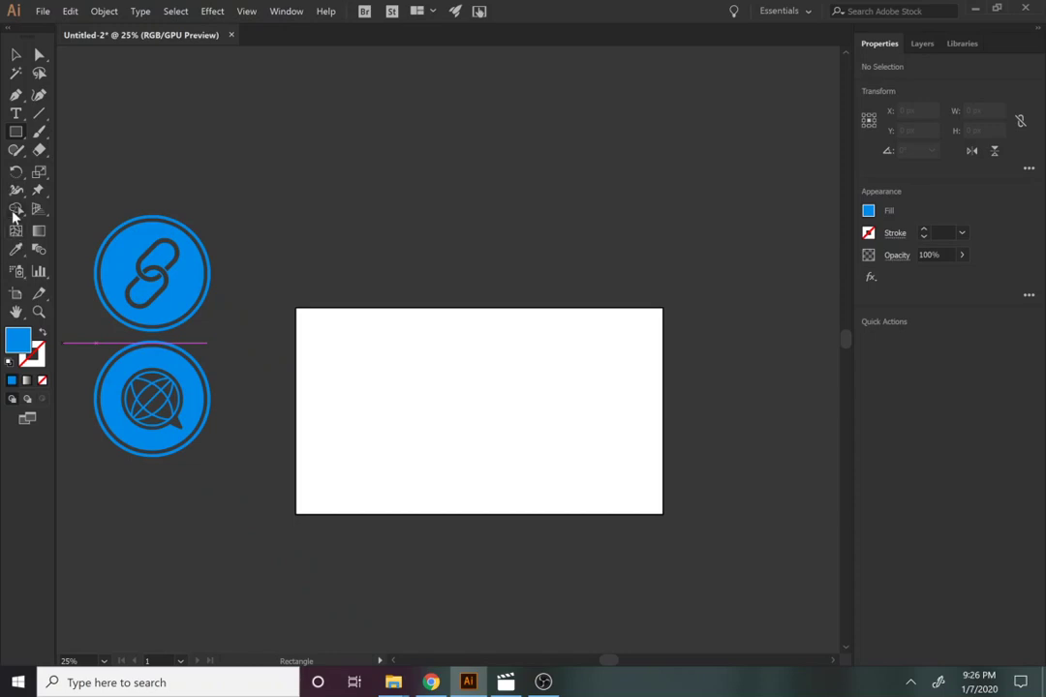
Draw a tall blue rectangle and round its corners fully into a capsule.
key("z")
left_click(450, 418)
left_click(395, 345)
left_click(348, 330)
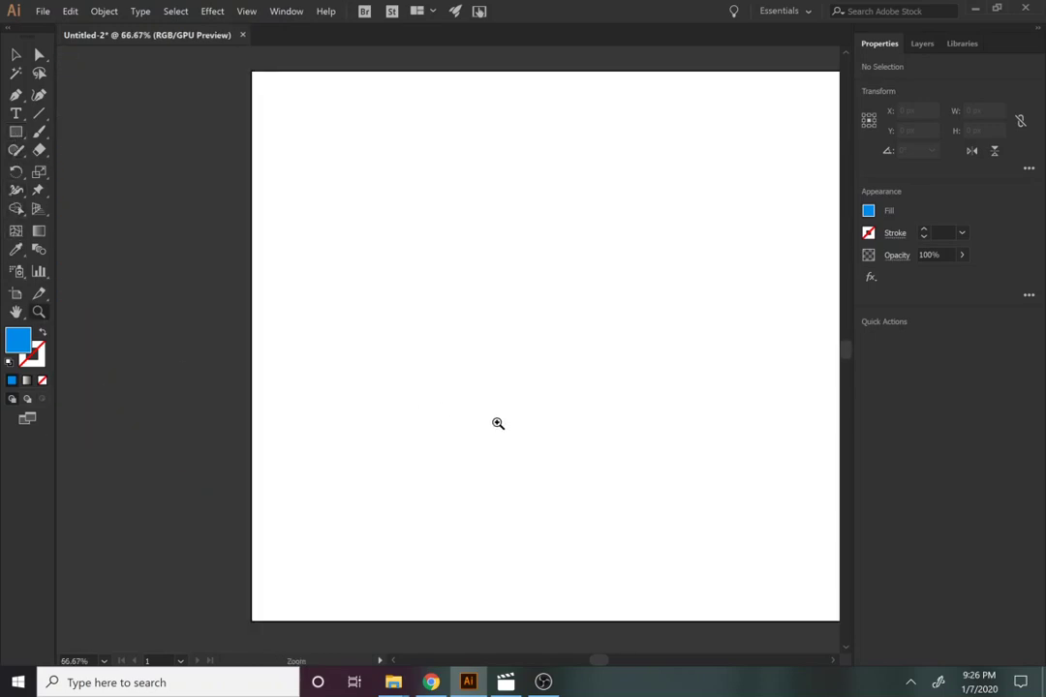
key("m")
left_click_drag(358, 301, 417, 411)
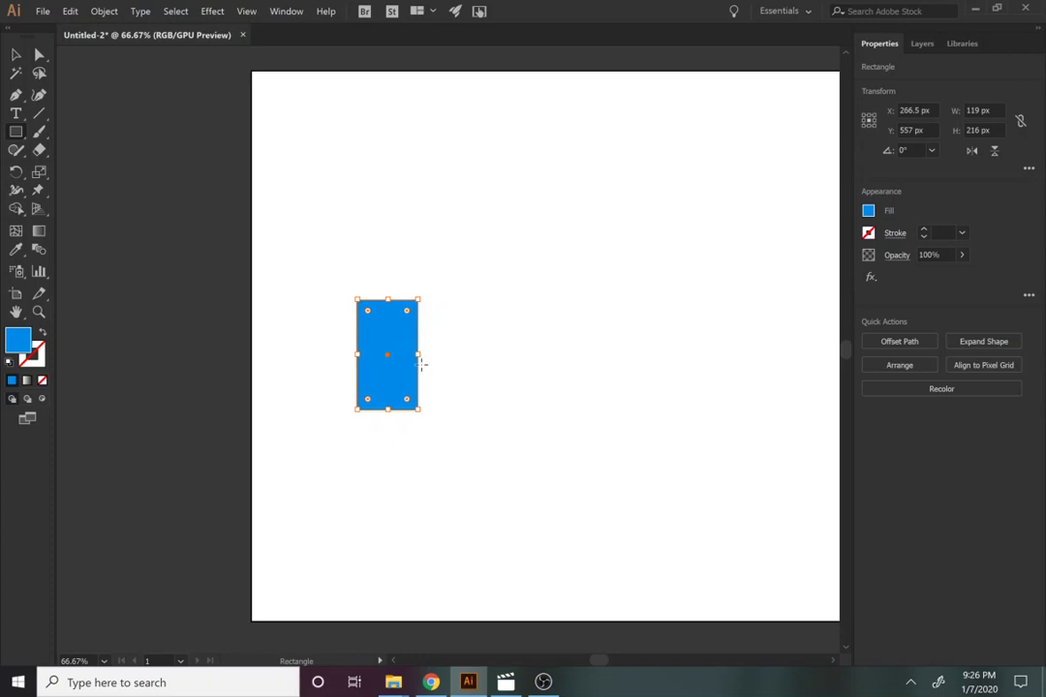
key("a")
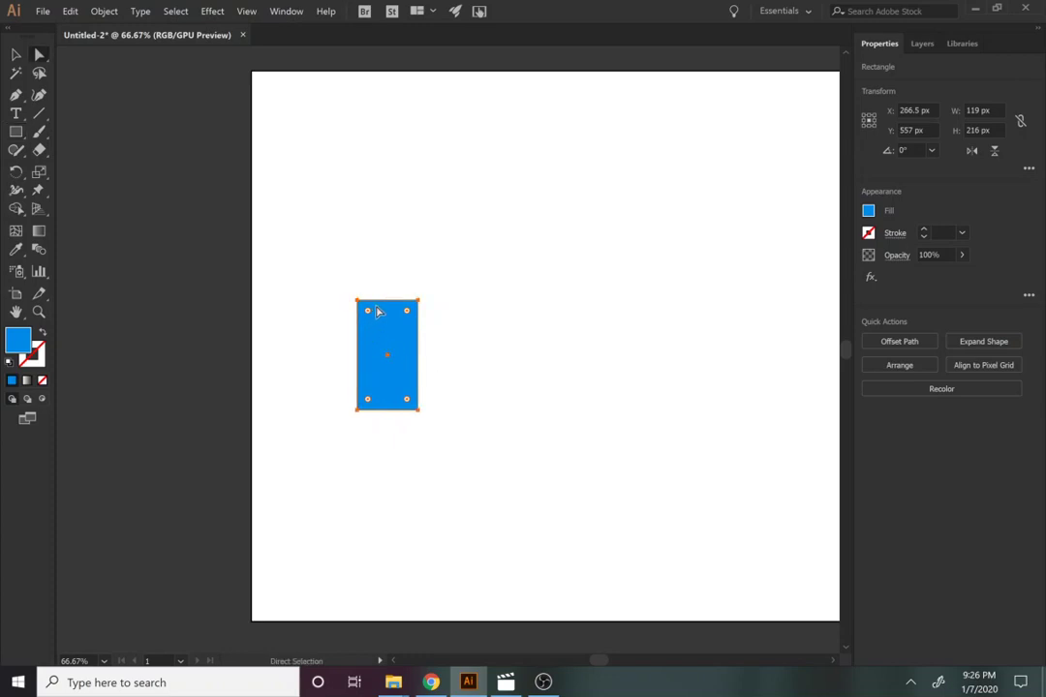
left_click_drag(377, 312, 466, 374)
Repeat the capsule into four side-by-side copies with Ctrl+D.
key("v")
key("a")
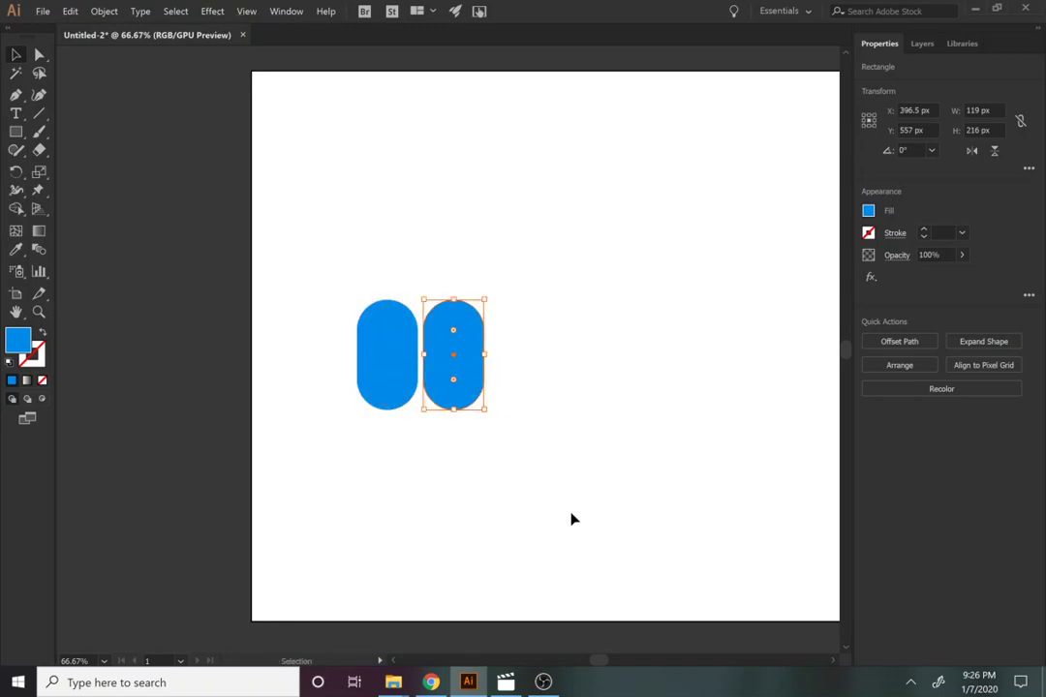
key("ctrl+d")
key("v")
key("ctrl+d")
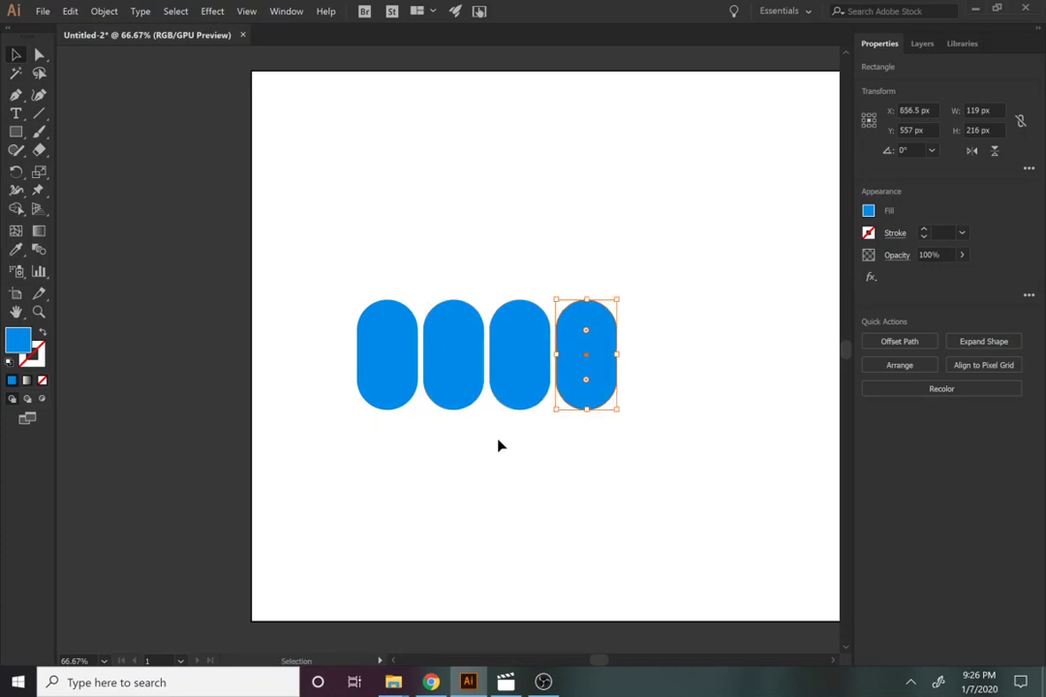
Stretch the third and fourth capsules taller so the bars stagger, third tallest.
left_click(450, 379)
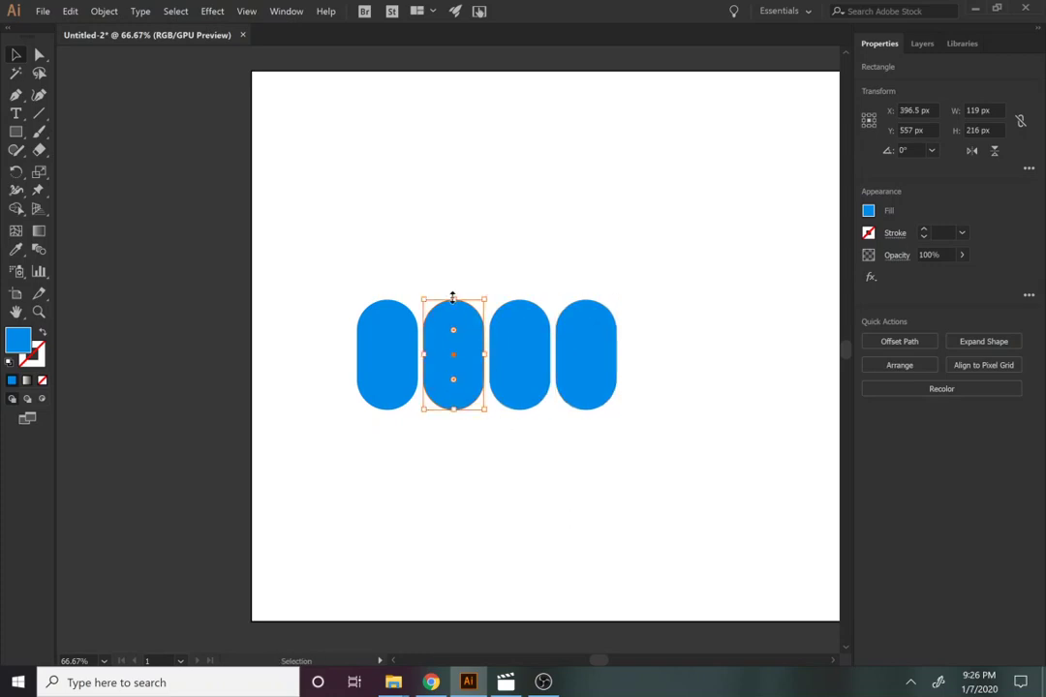
left_click_drag(406, 339, 455, 347)
left_click_drag(457, 300, 451, 276)
key("ctrl+z")
key("a")
key("v")
left_click(524, 320)
left_click_drag(521, 298, 519, 247)
left_click(581, 344)
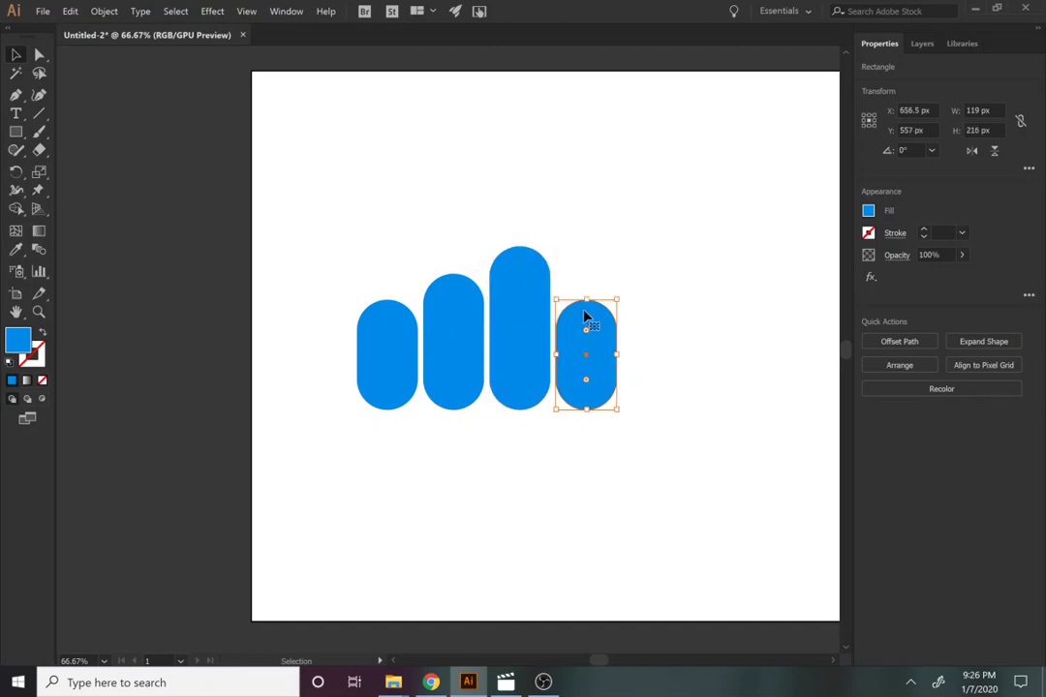
left_click_drag(585, 300, 584, 279)
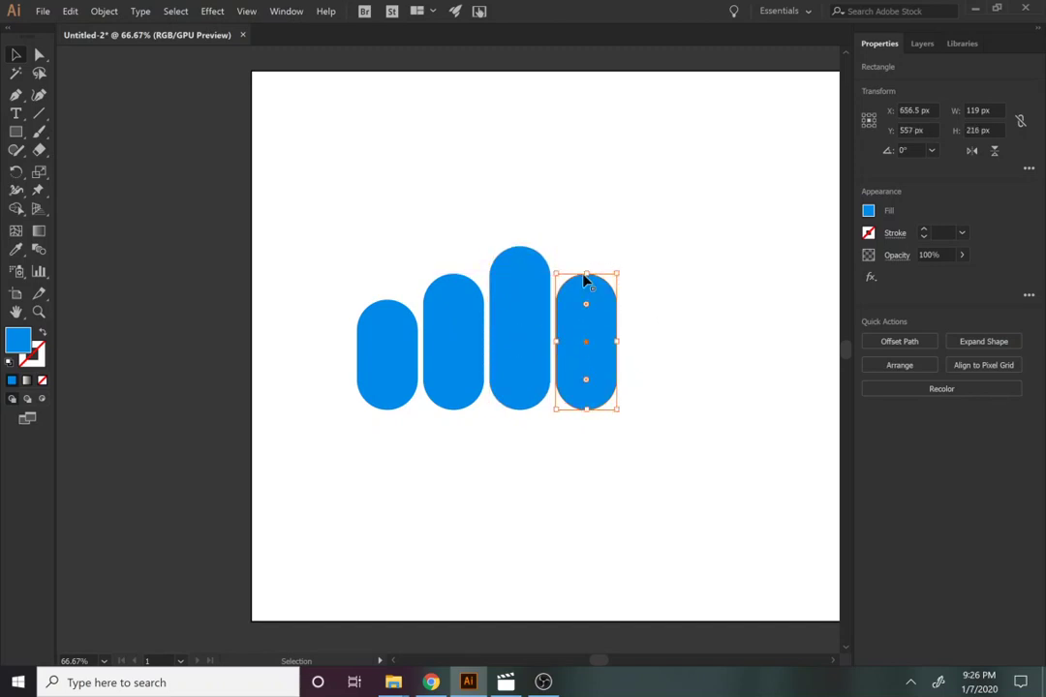
left_click(681, 453)
left_click_drag(679, 457, 334, 322)
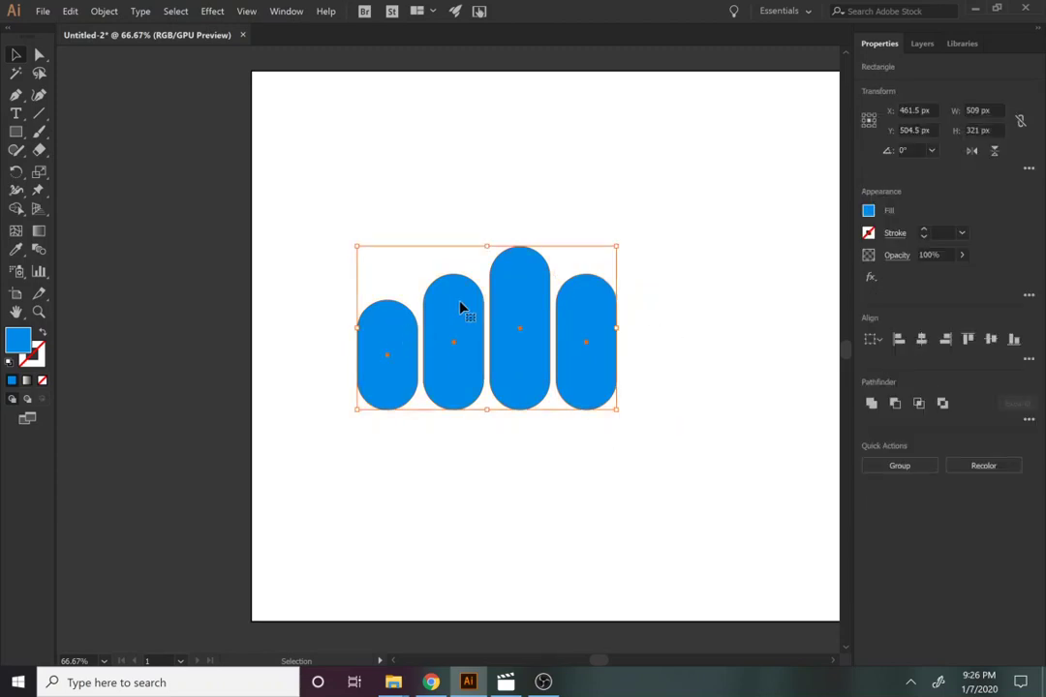
right_click(500, 316)
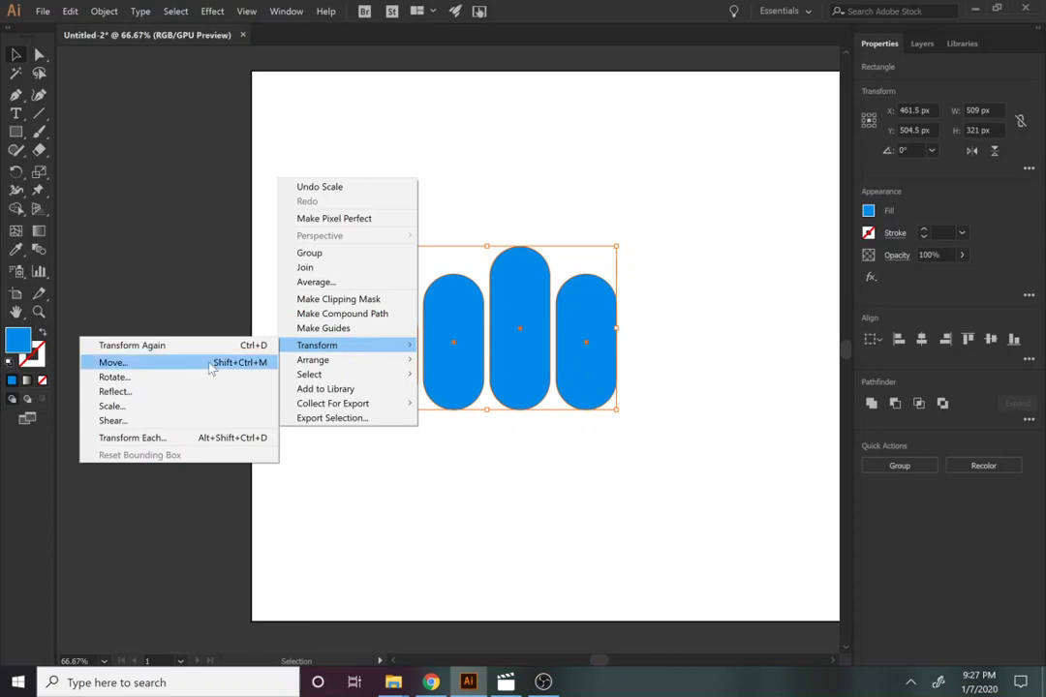
left_click(172, 420)
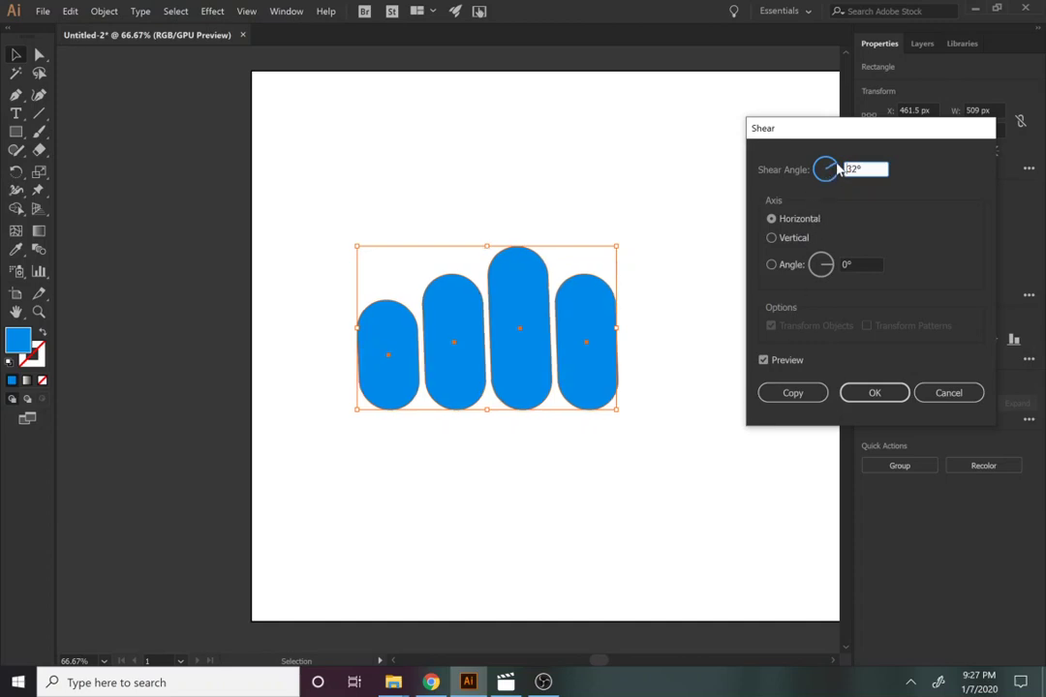
key("Down")
key("Down")
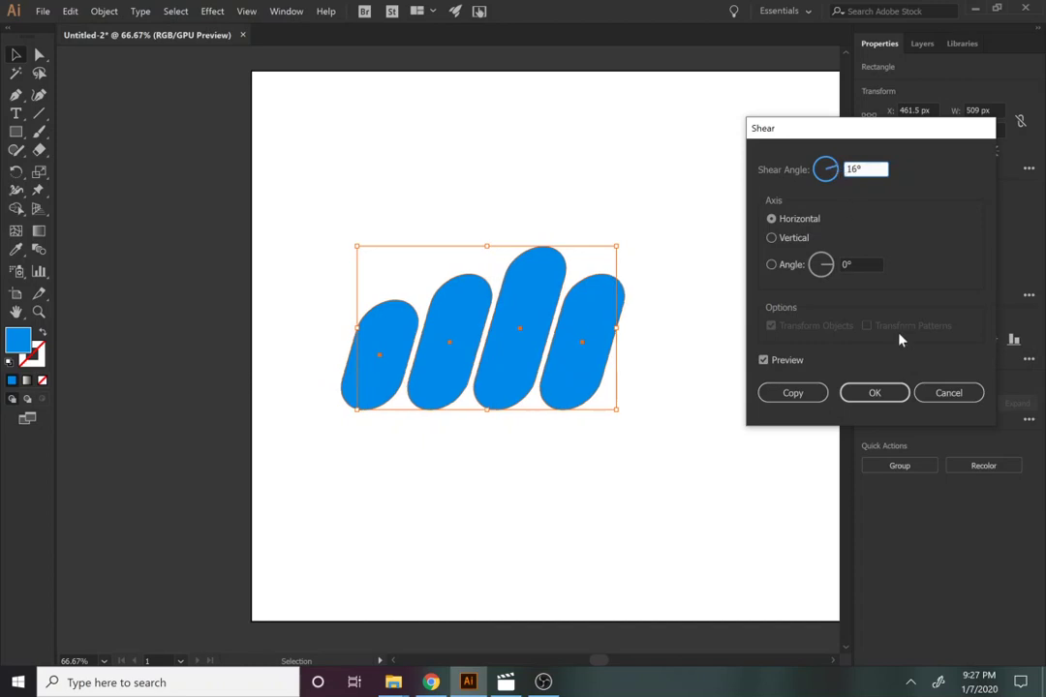
left_click(937, 393)
key("a")
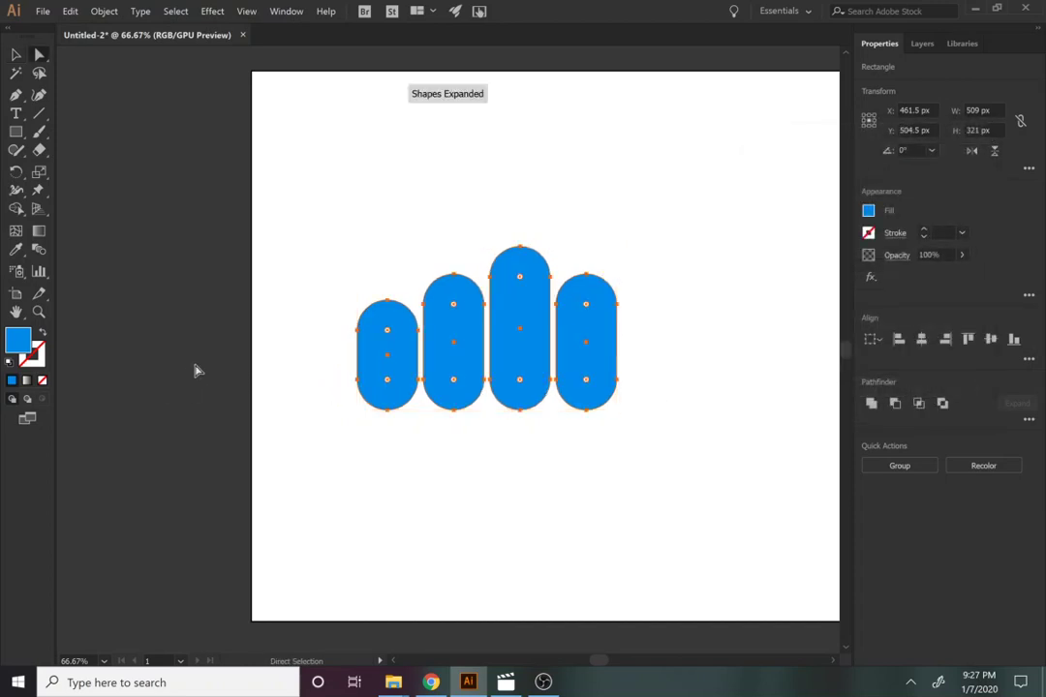
left_click_drag(316, 221, 630, 303)
key("ctrl+z")
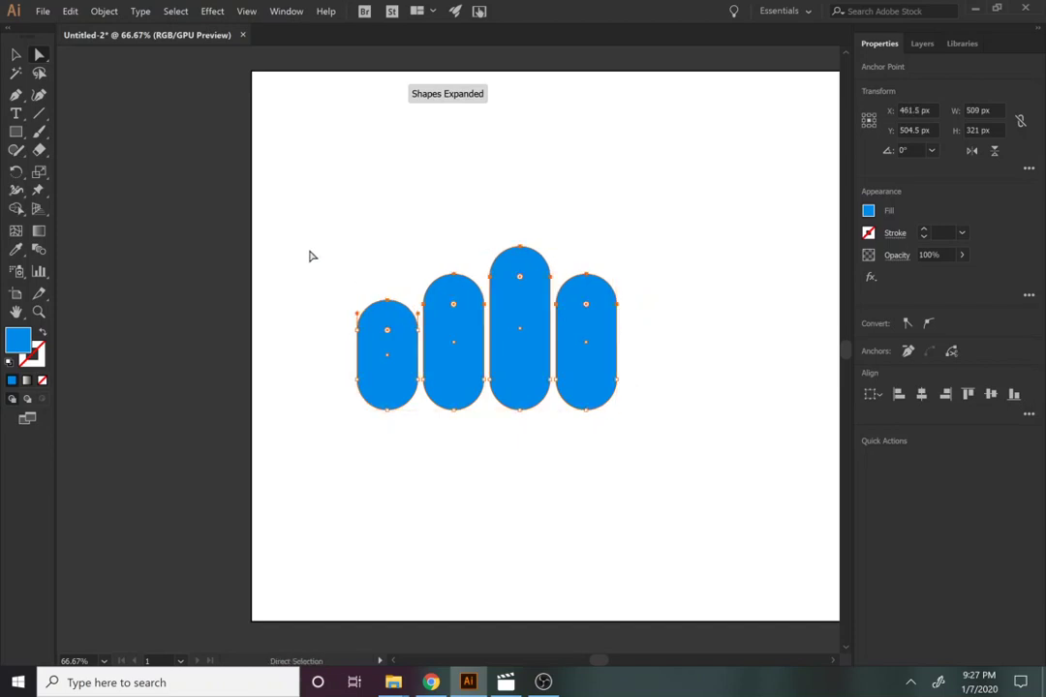
left_click_drag(312, 256, 644, 355)
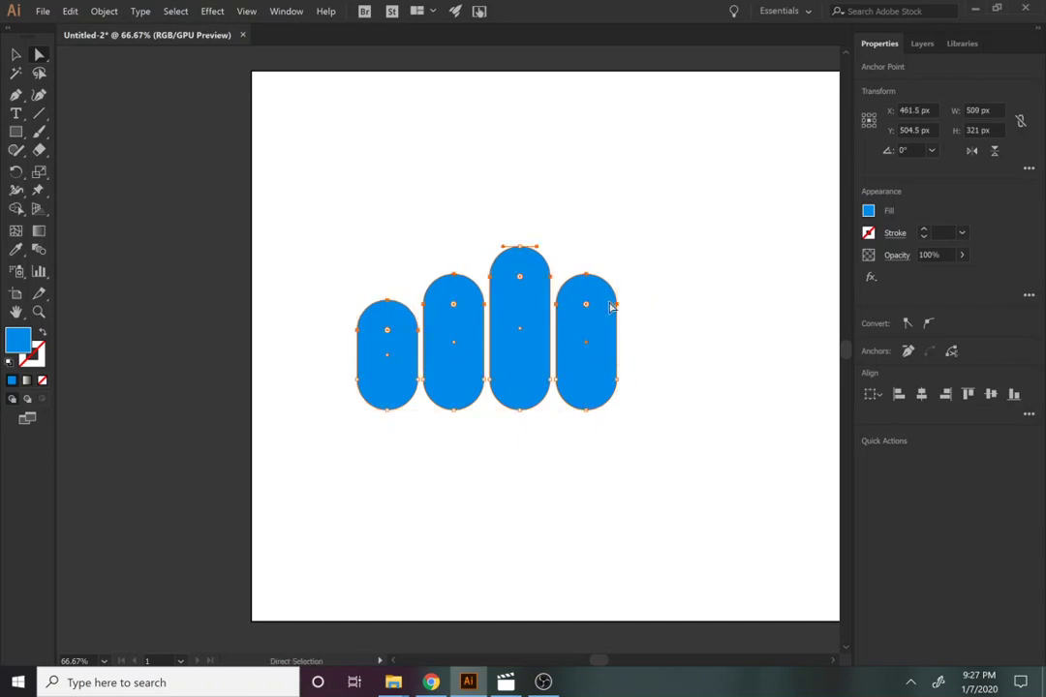
mouse_move(611, 307)
left_mouse_down()
mouse_move(635, 309)
mouse_move(305, 228)
mouse_move(660, 341)
mouse_move(626, 311)
left_mouse_up()
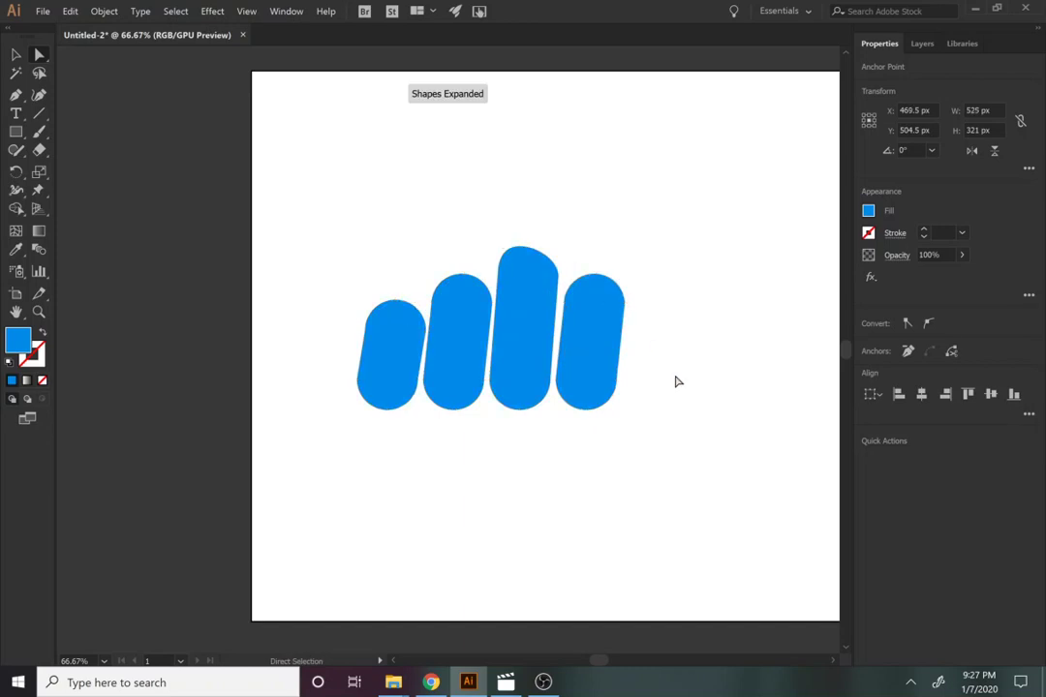
left_click(676, 472)
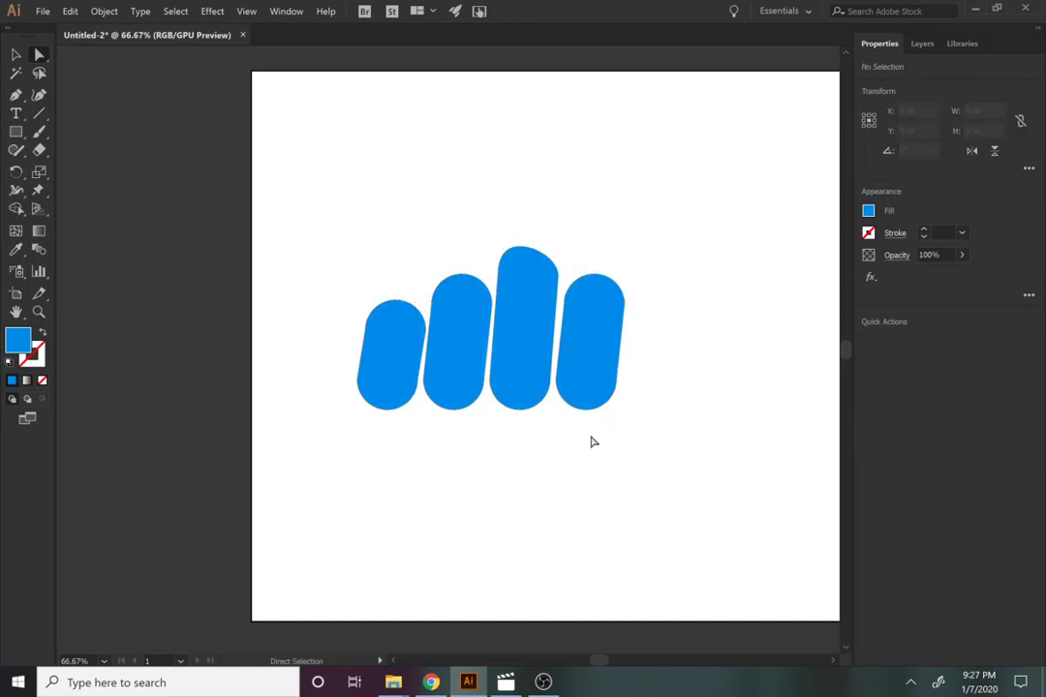
key("ctrl+z")
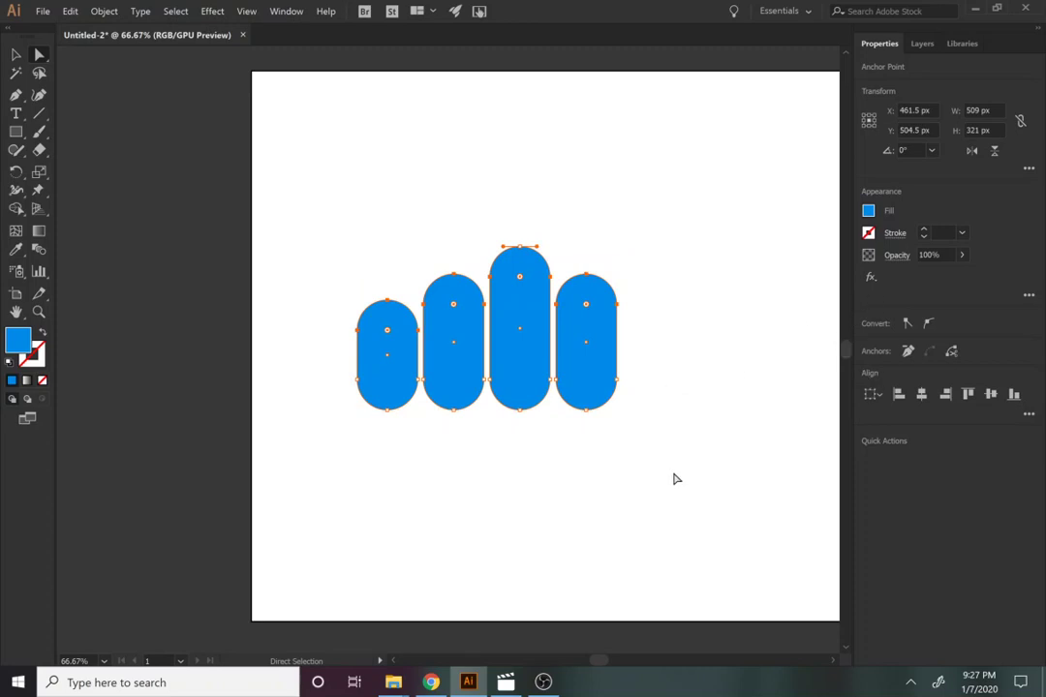
key("v")
left_click_drag(745, 471, 379, 303)
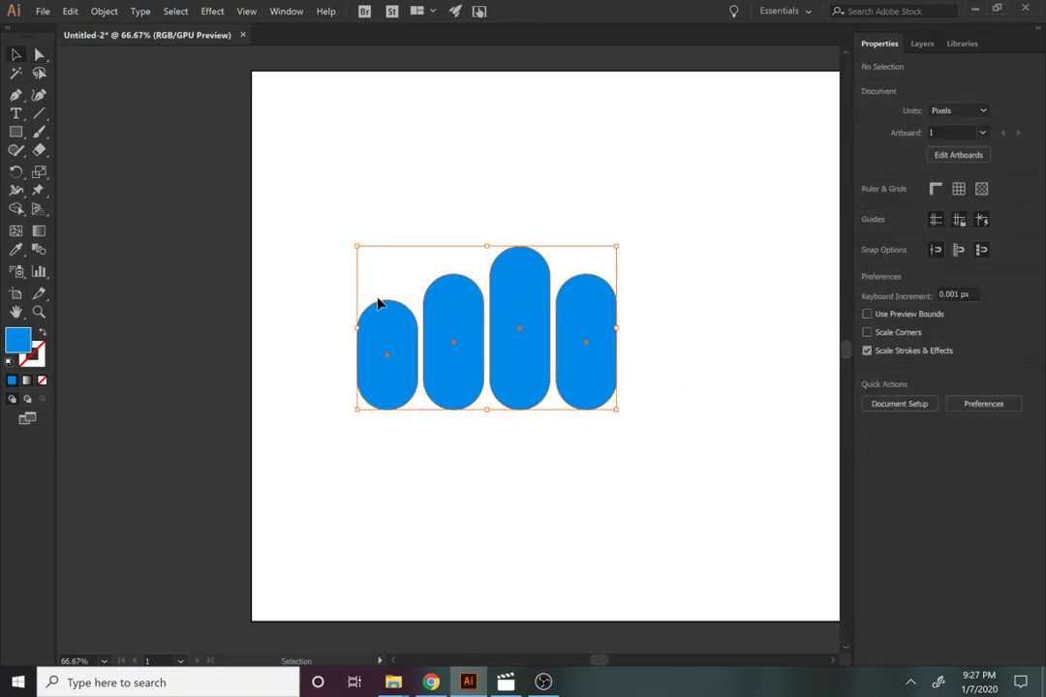
Group the four capsules and position the group at the artboard's lower left.
key("ctrl+g")
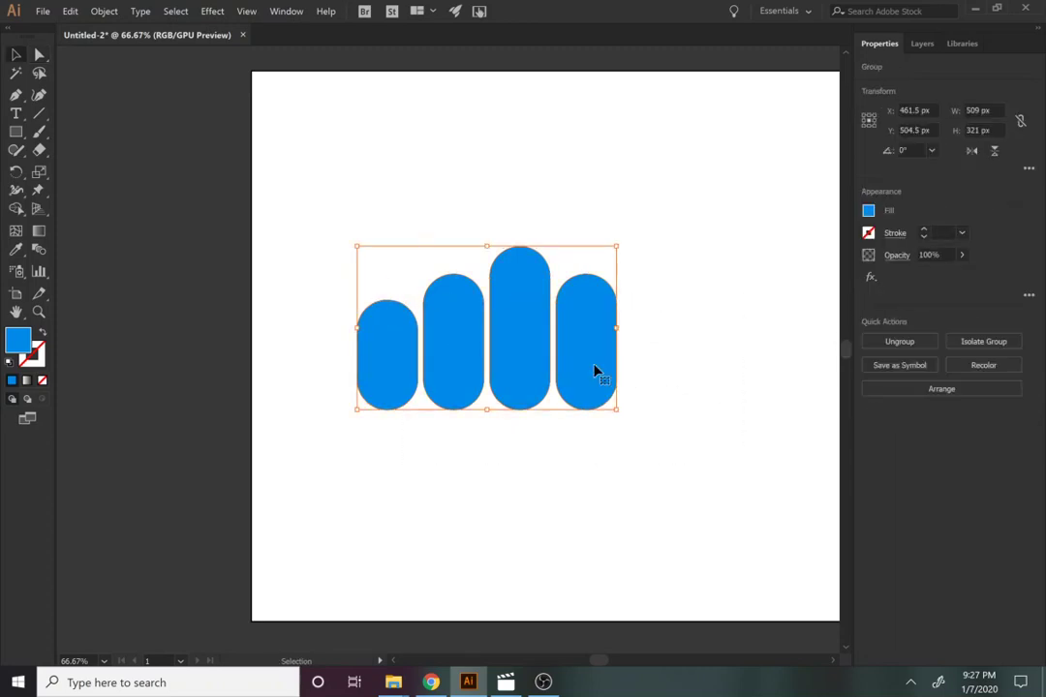
left_click_drag(595, 371, 495, 557)
key("space")
left_click_drag(613, 442, 431, 379)
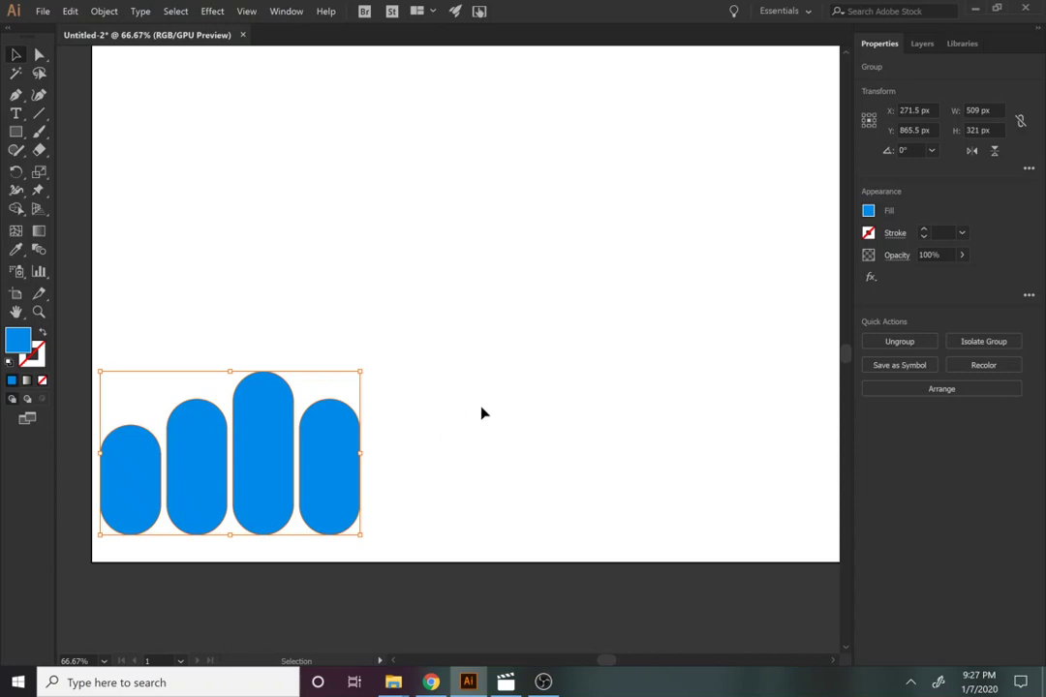
key("space")
left_click_drag(460, 381, 617, 428)
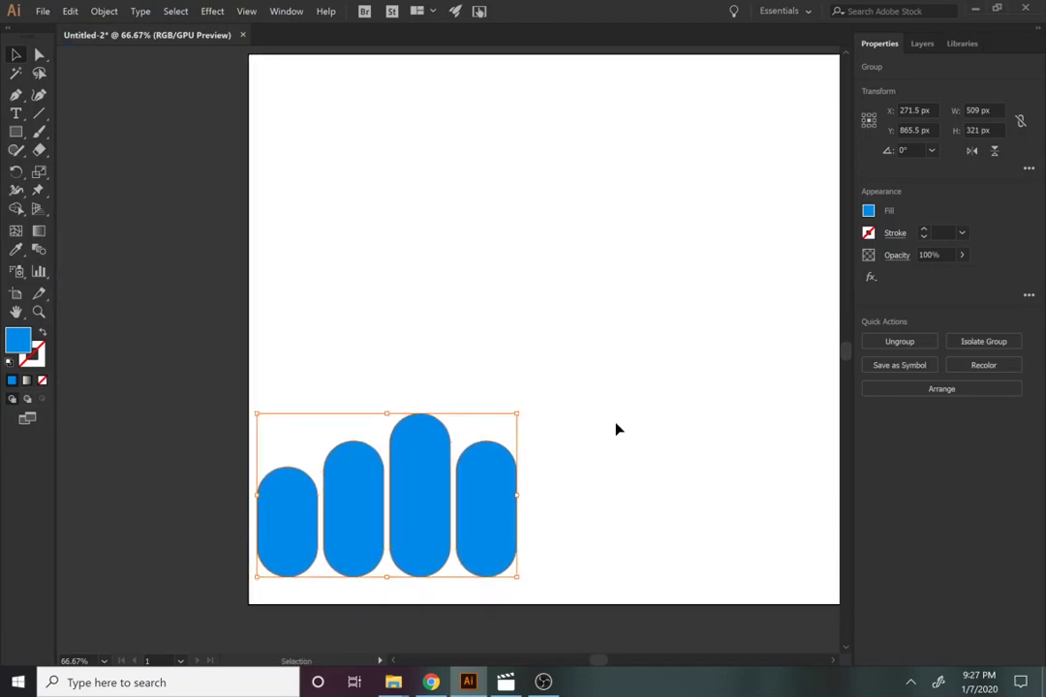
left_click_drag(495, 508, 429, 462)
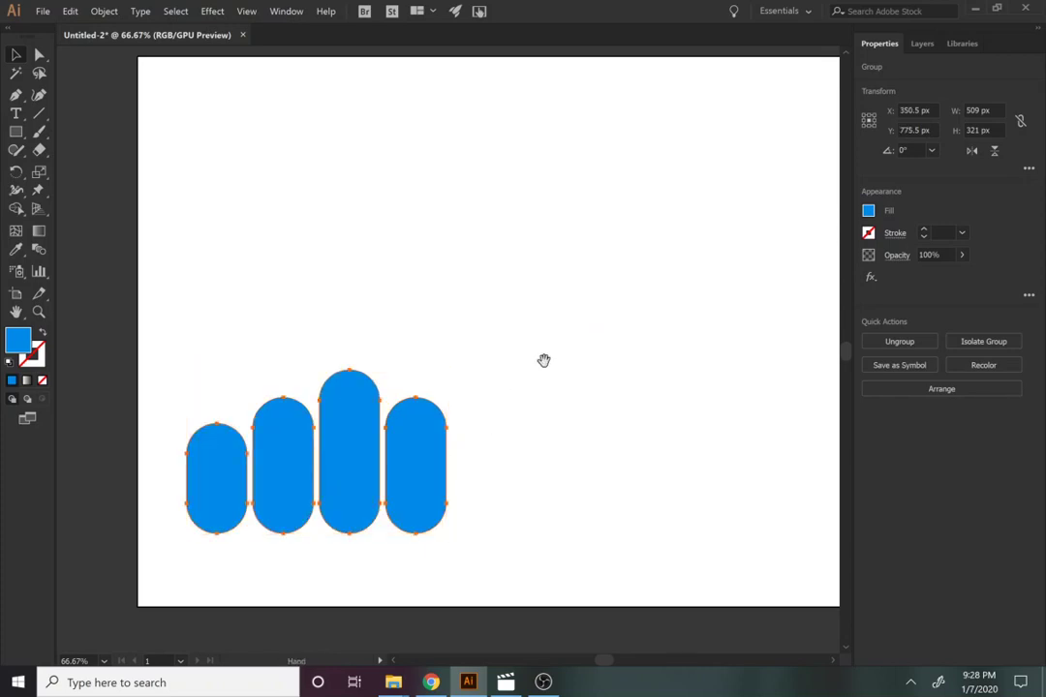
Duplicate the group to the upper right and rotate the copy 270° so bars lie horizontal.
left_click_drag(425, 483, 672, 211)
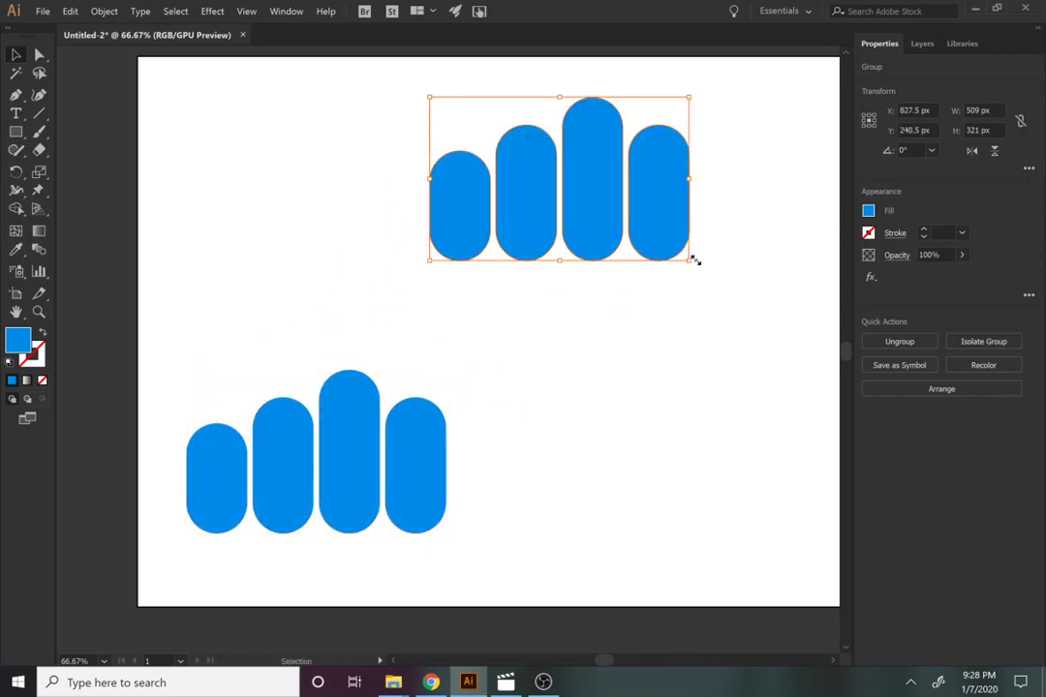
left_click_drag(695, 263, 541, 349)
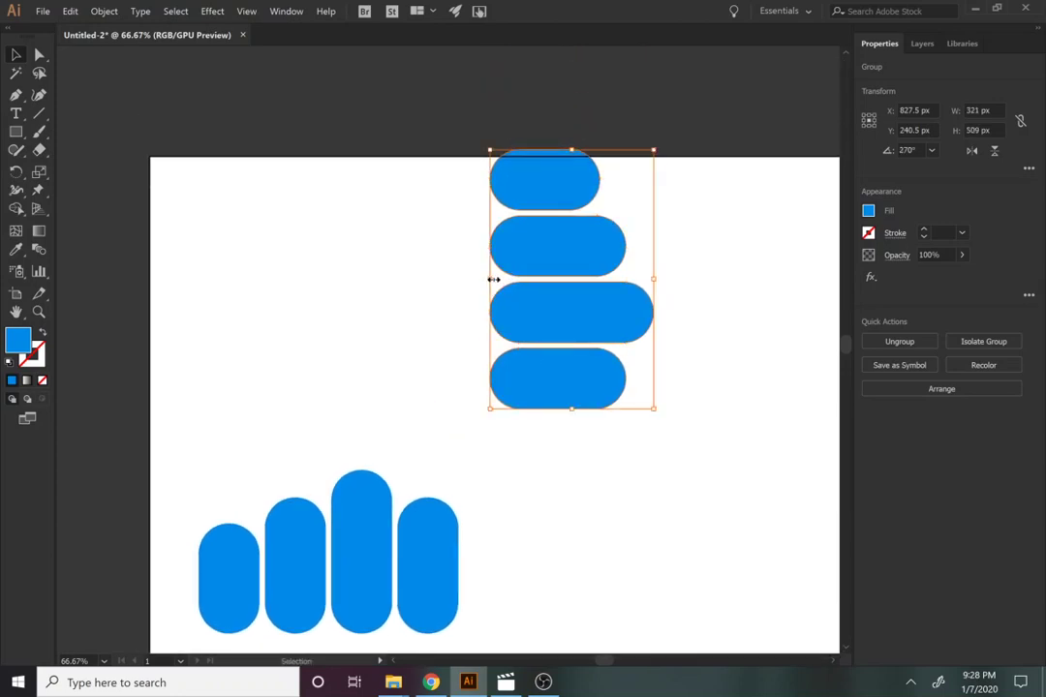
left_click_drag(493, 279, 392, 288)
key("ctrl+z")
Stretch the four horizontal bars further left by dragging their left anchors.
left_click(563, 476)
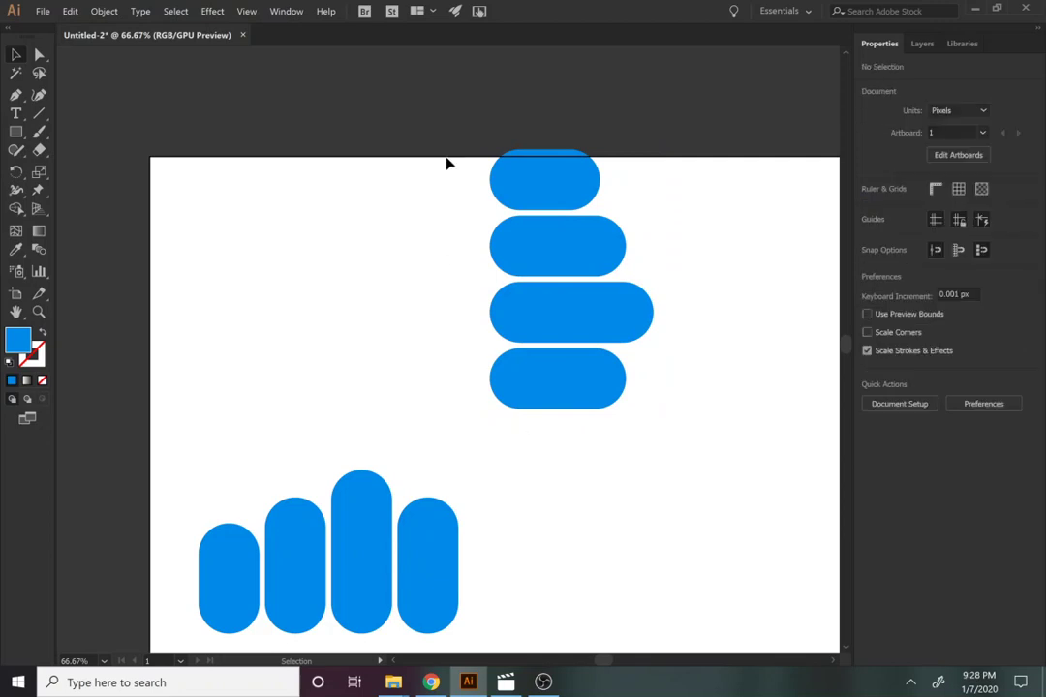
key("a")
left_click_drag(440, 99, 542, 434)
left_click_drag(495, 387, 352, 391)
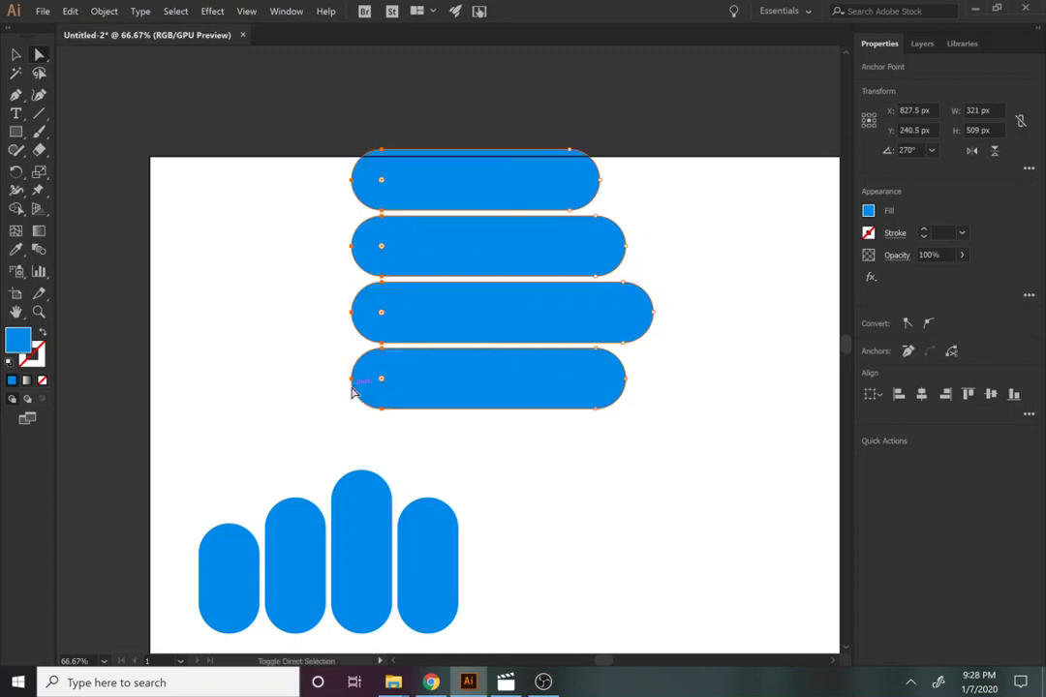
left_click(574, 470)
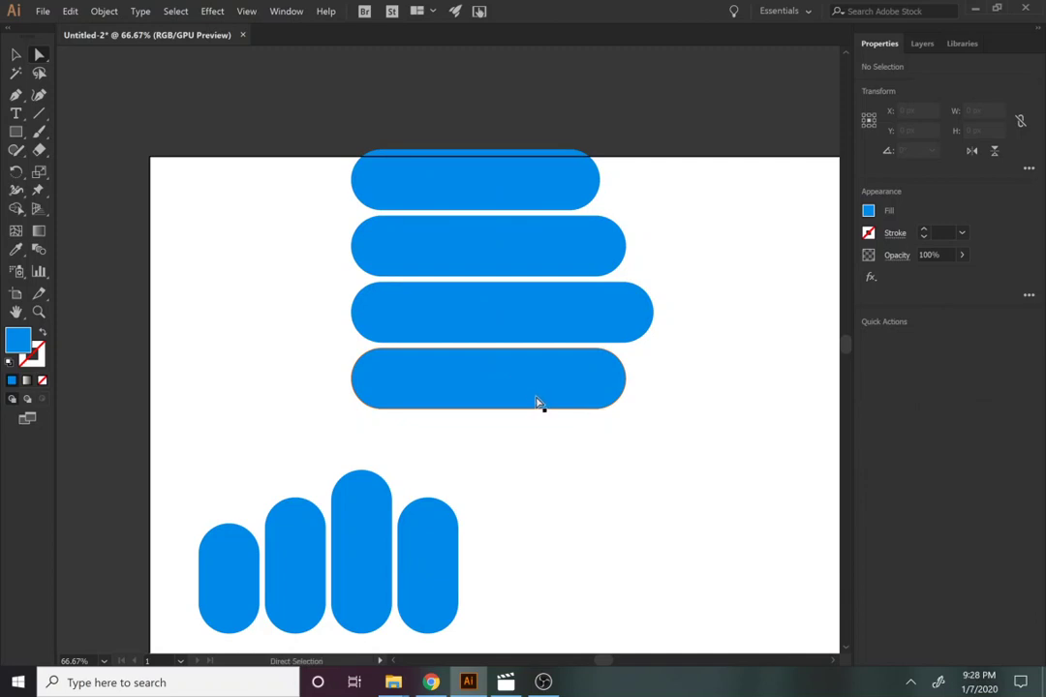
Shift the second bar 91 px and the top bar 184 px right to stagger them.
left_click_drag(539, 403, 619, 424)
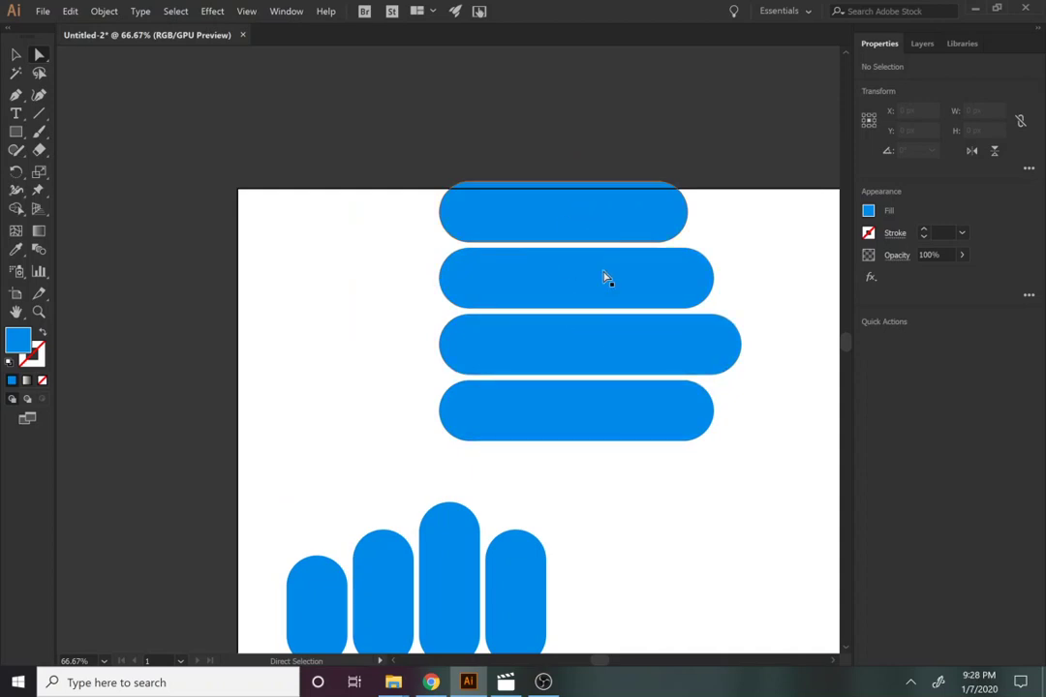
left_click(609, 349)
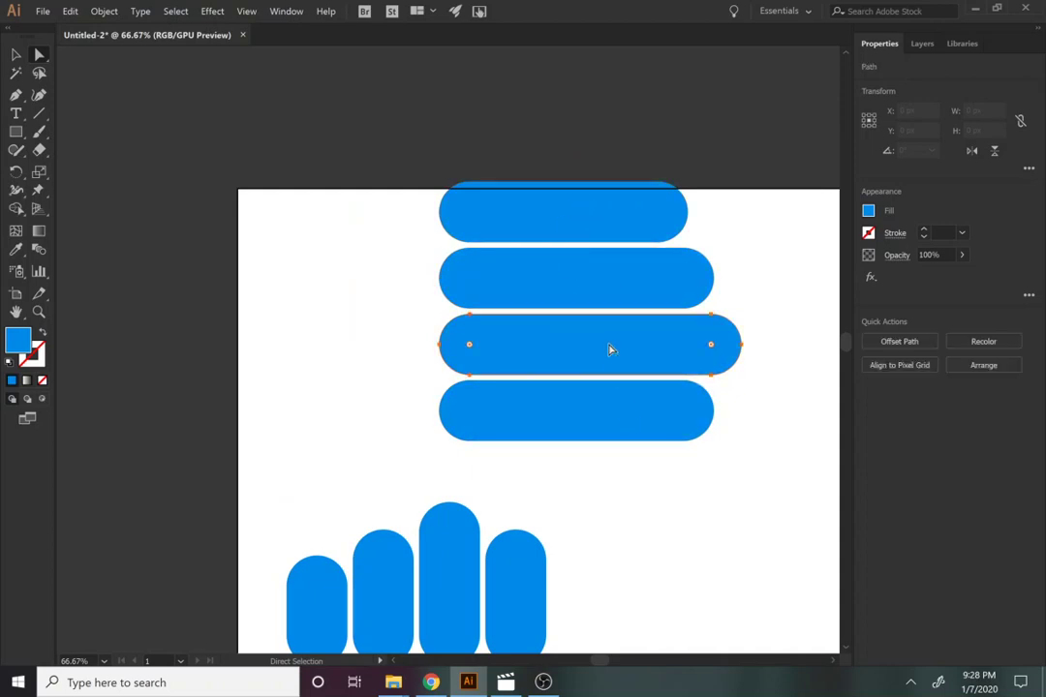
left_click(588, 291)
left_click_drag(588, 292, 635, 291)
left_click_drag(617, 213, 717, 209)
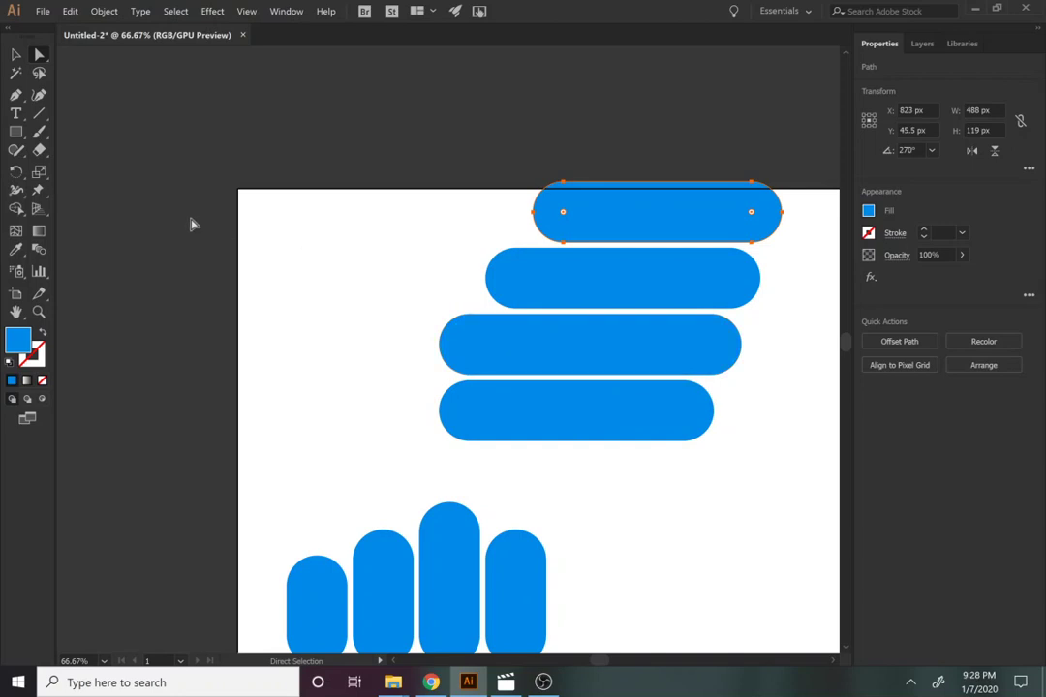
key("m")
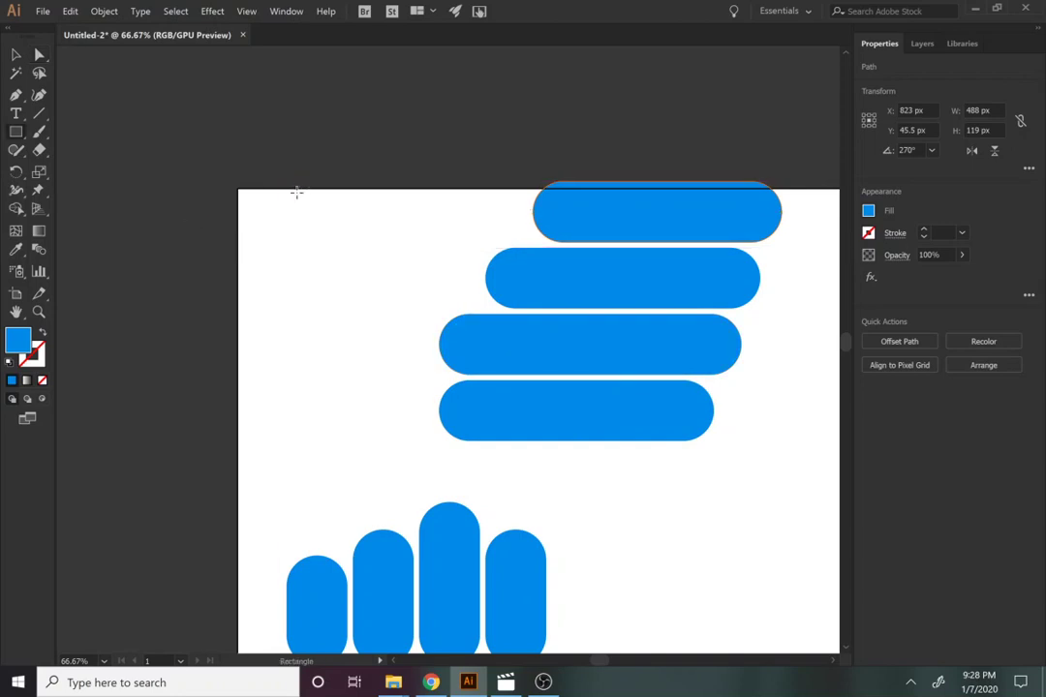
Create a 509 x 509 px square left of the bars, replacing a stray hand-drawn rectangle.
left_click_drag(269, 169, 368, 369)
key("ctrl+z")
key("v")
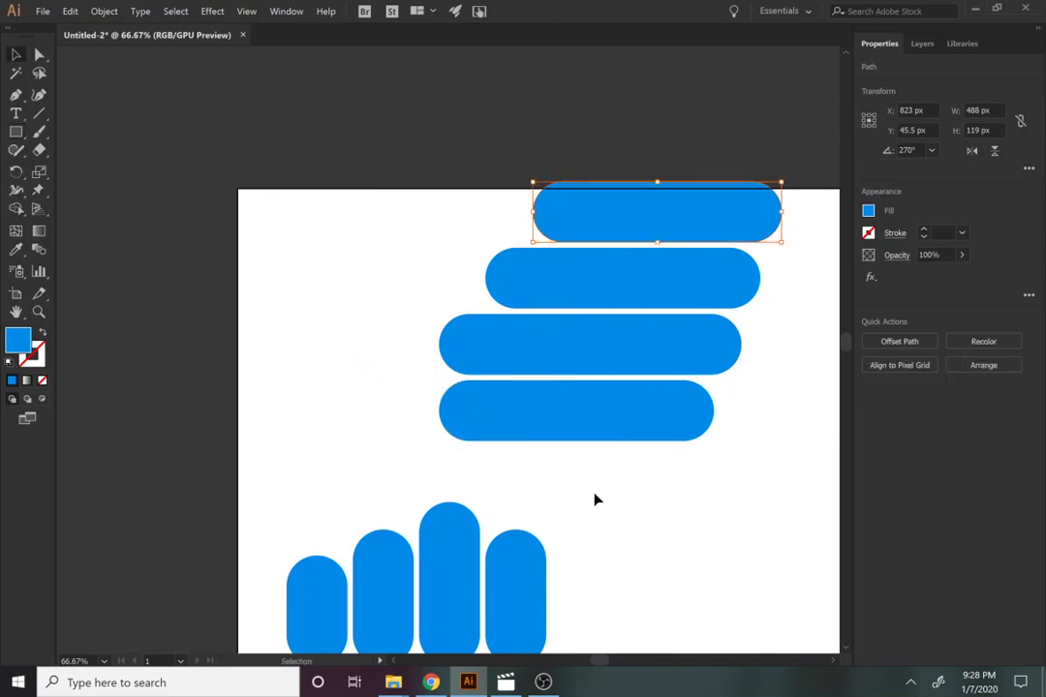
left_click(598, 205)
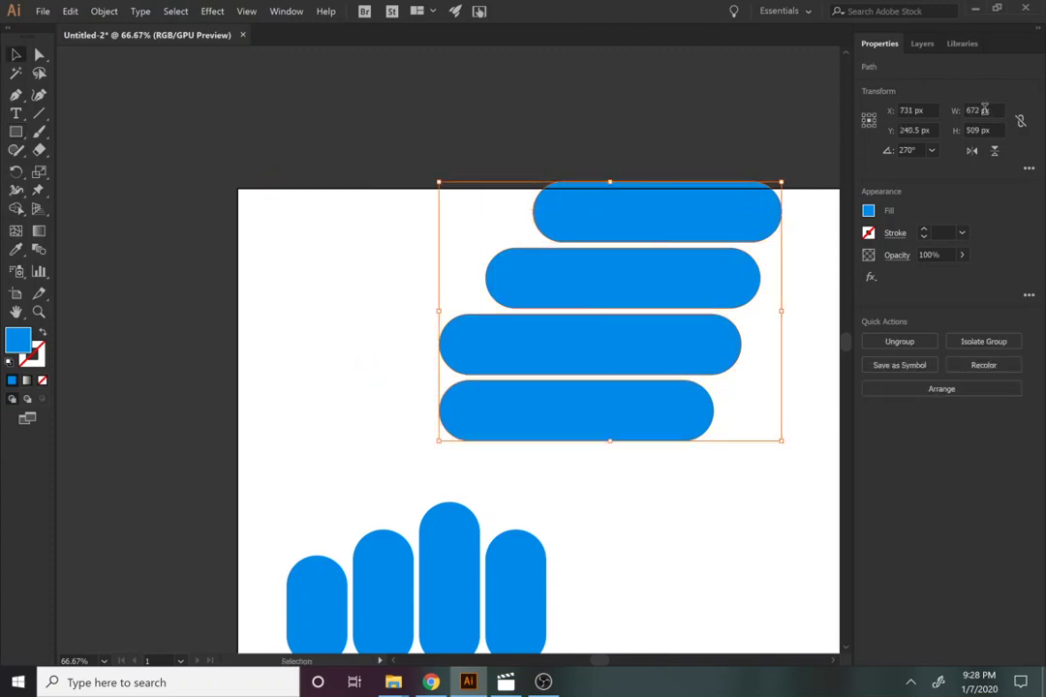
left_click(296, 246)
key("m")
left_click(294, 241)
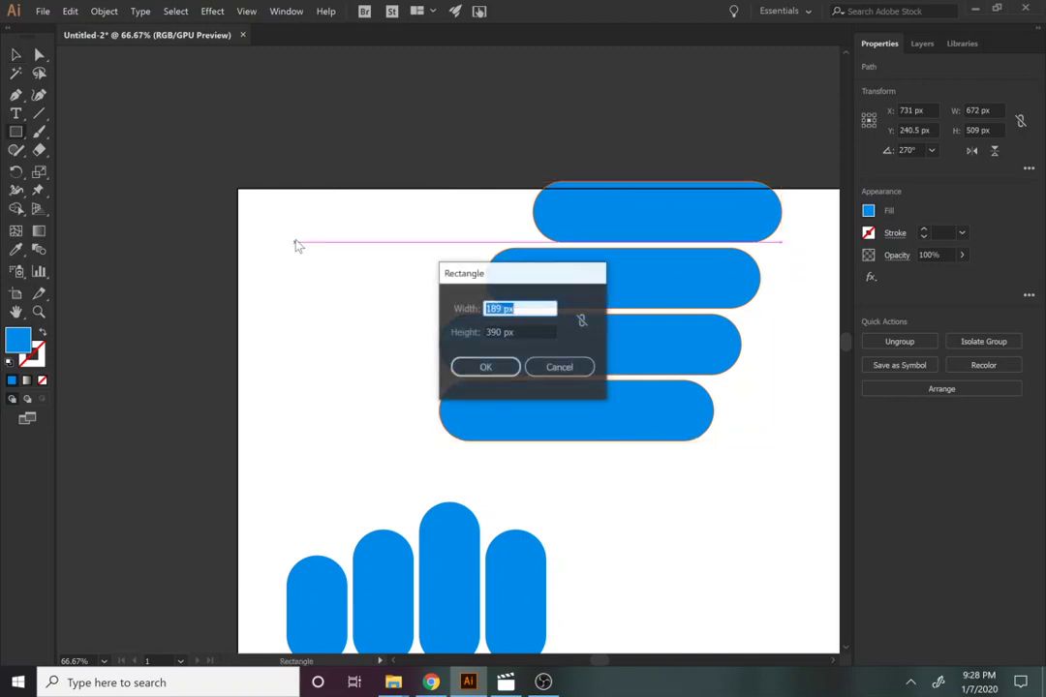
type("509")
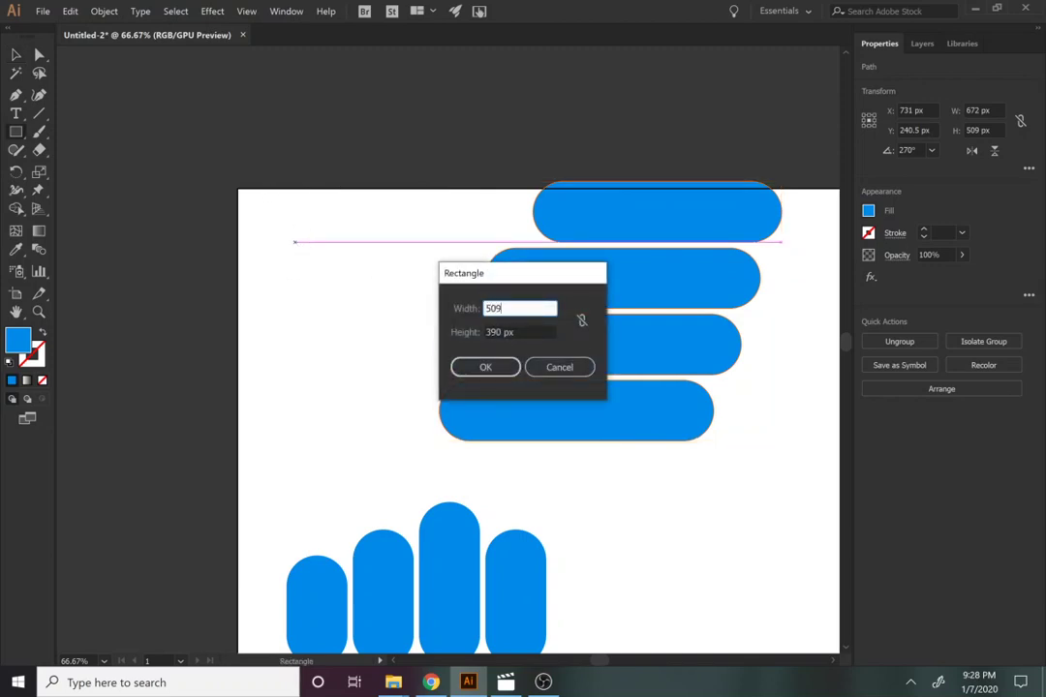
key("Tab")
type("509")
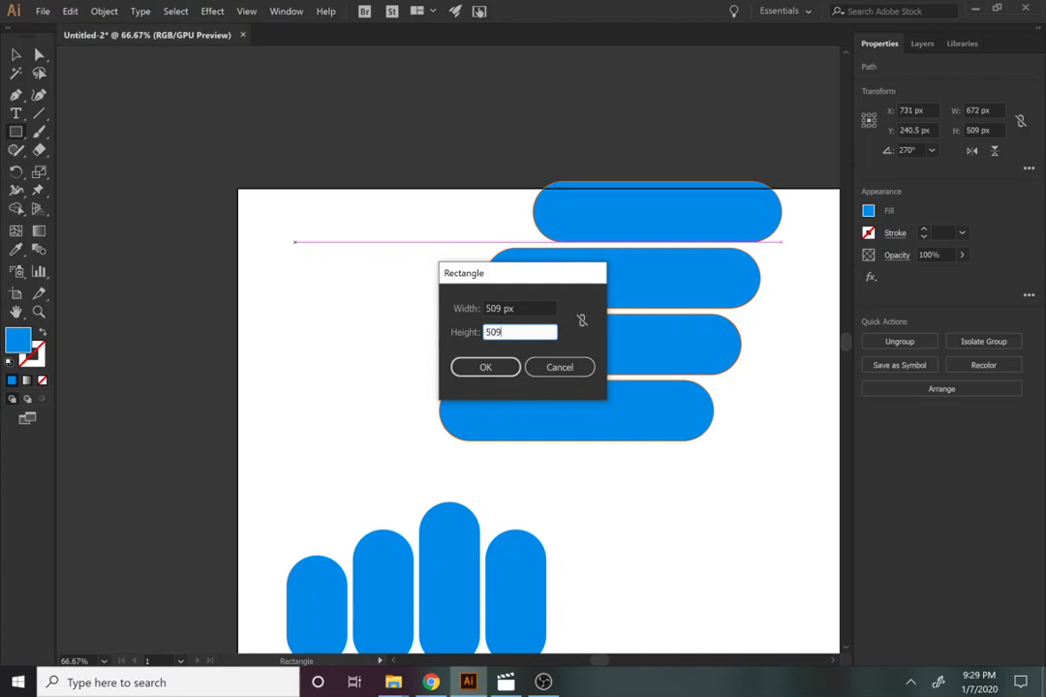
key("Return")
Move the square over the bars' left ends and align its edges with the bars.
key("v")
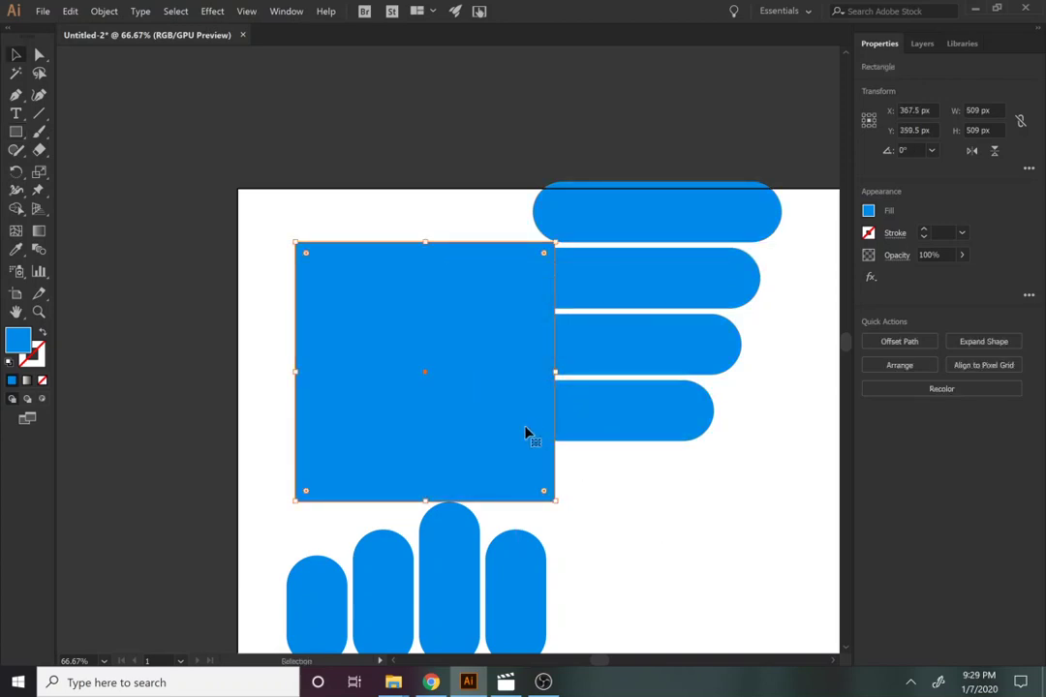
left_click_drag(526, 433, 556, 371)
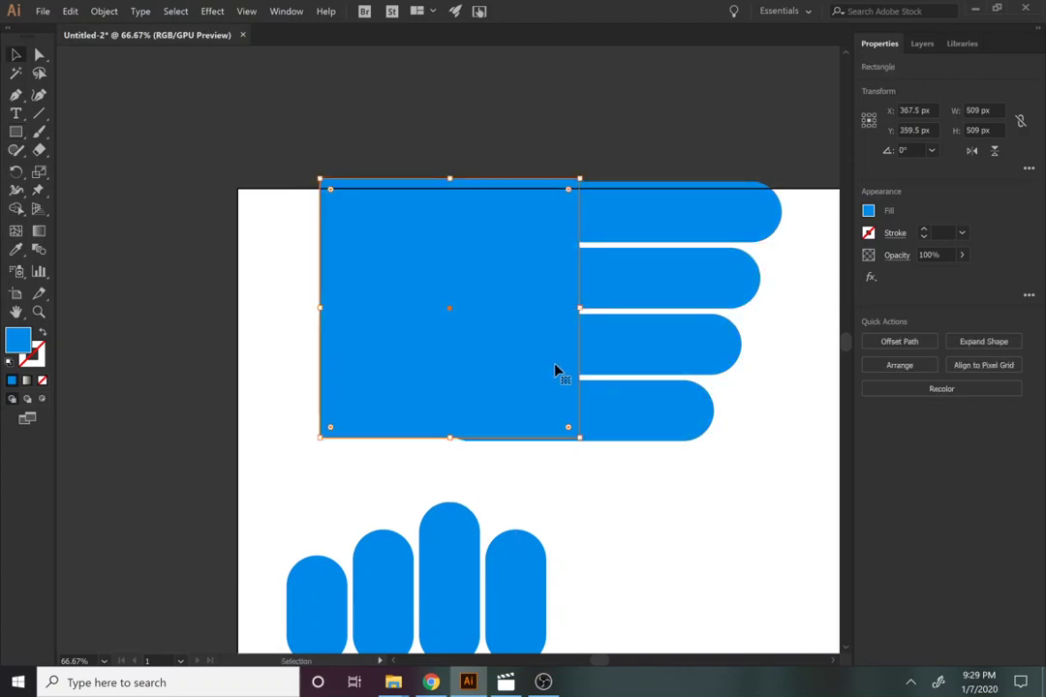
key("z")
left_click(556, 430)
left_click(553, 432)
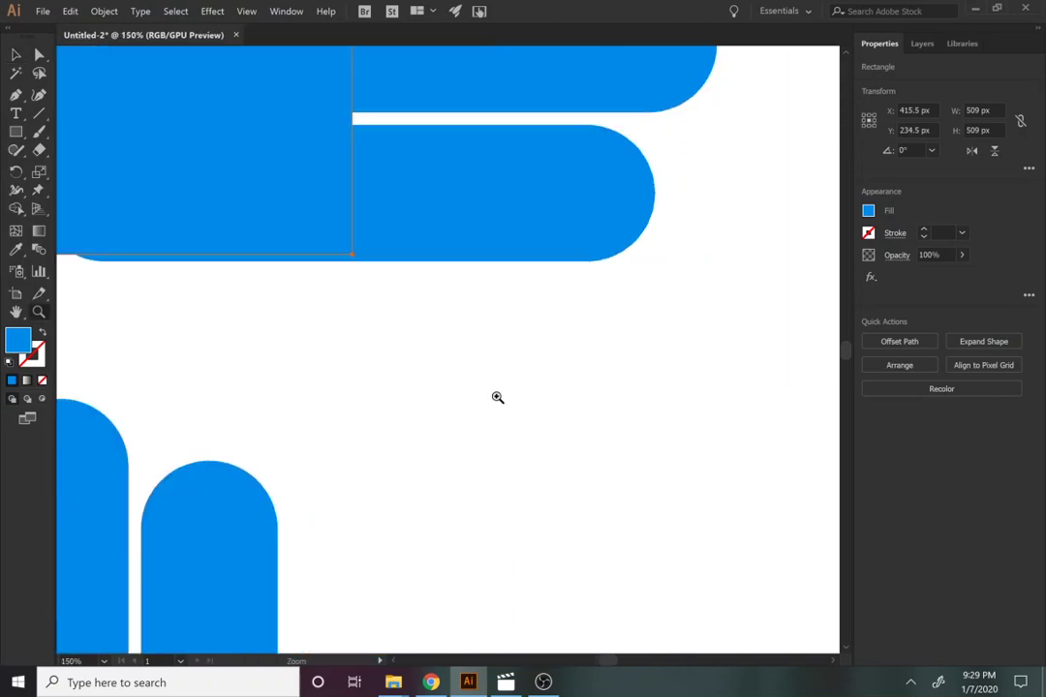
left_click(301, 202)
key("v")
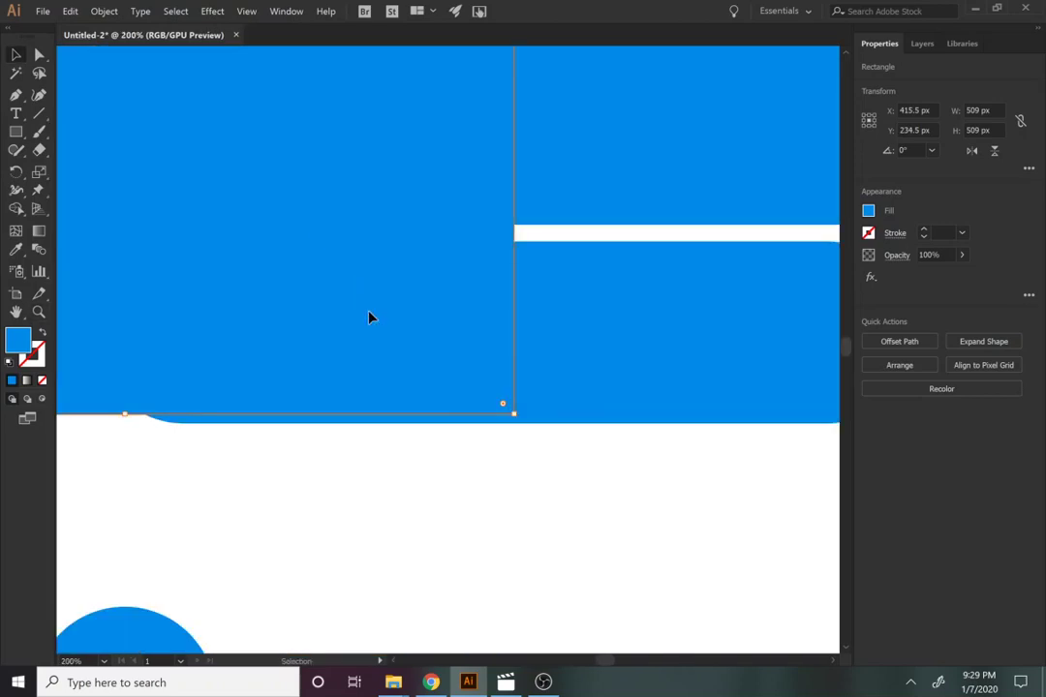
left_click_drag(374, 318, 371, 329)
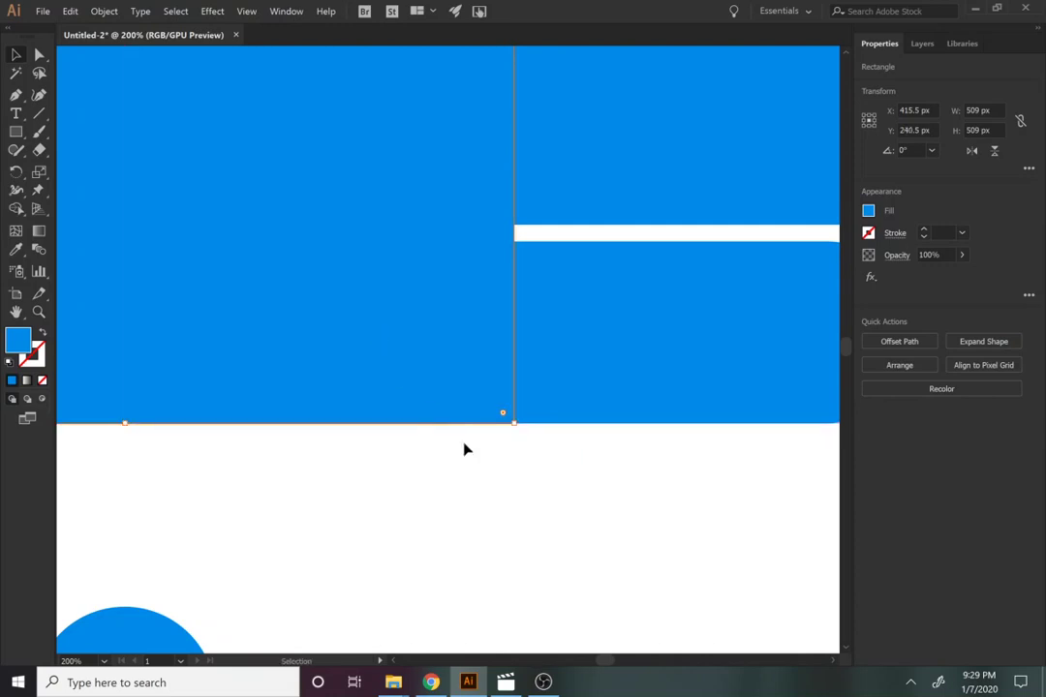
Zoom back out to the artboard and select the square with all four bars.
key("z")
left_click(418, 377, "alt")
left_click(417, 378, "alt")
left_click(418, 377, "alt")
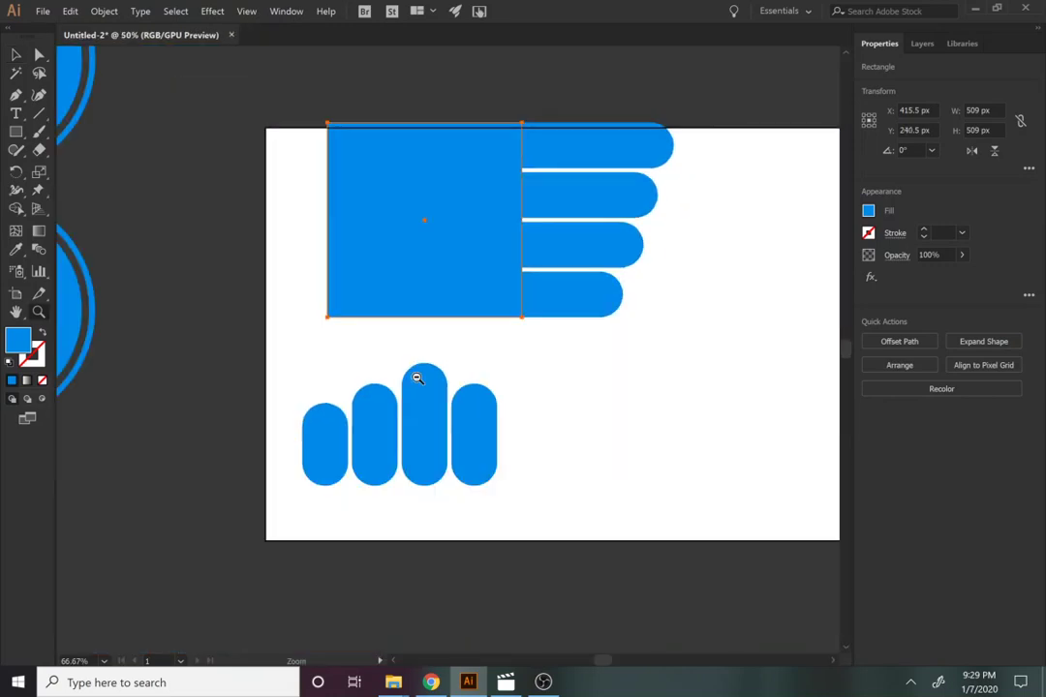
key("v")
left_click_drag(543, 280, 276, 101)
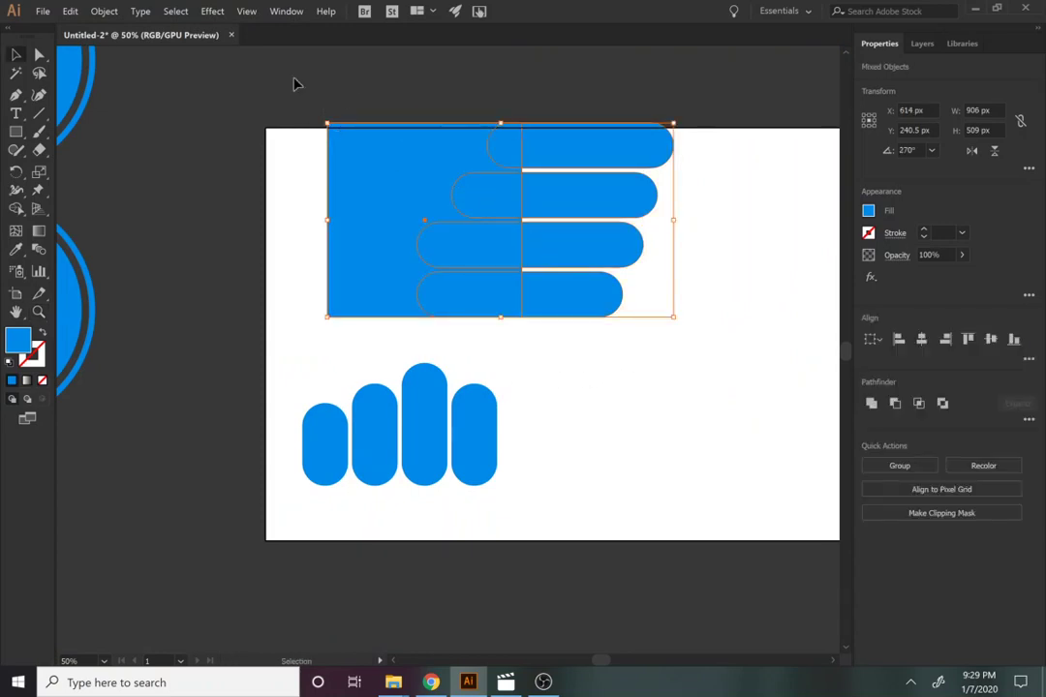
Unite the square and bars into one 906 x 509 px path and move it onto the upright pills.
left_click(240, 13)
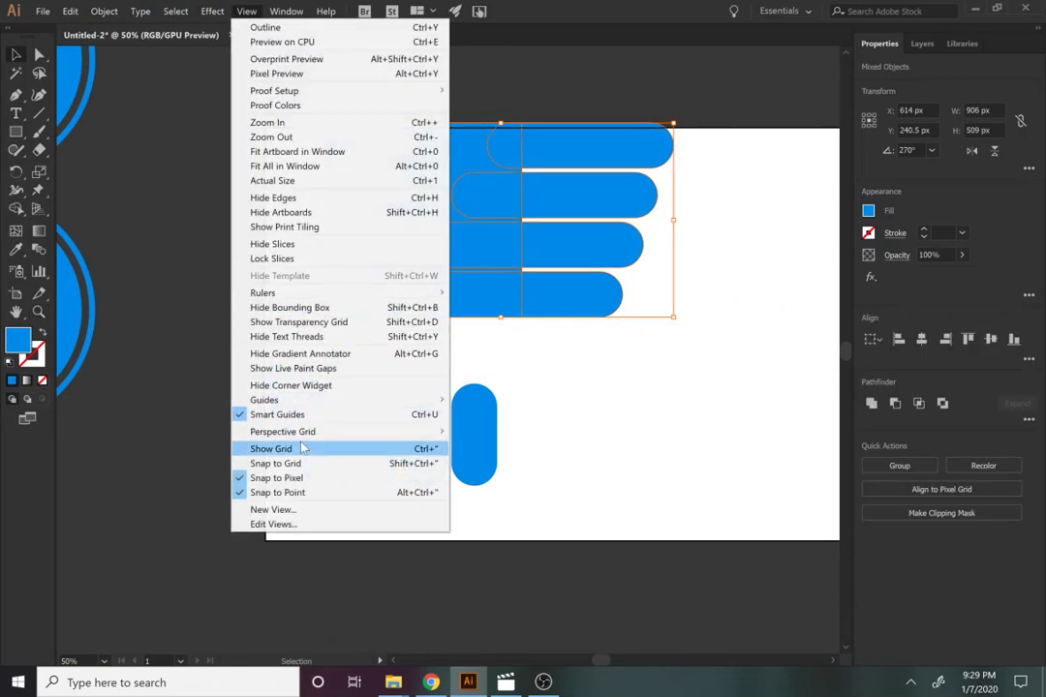
left_click(930, 291)
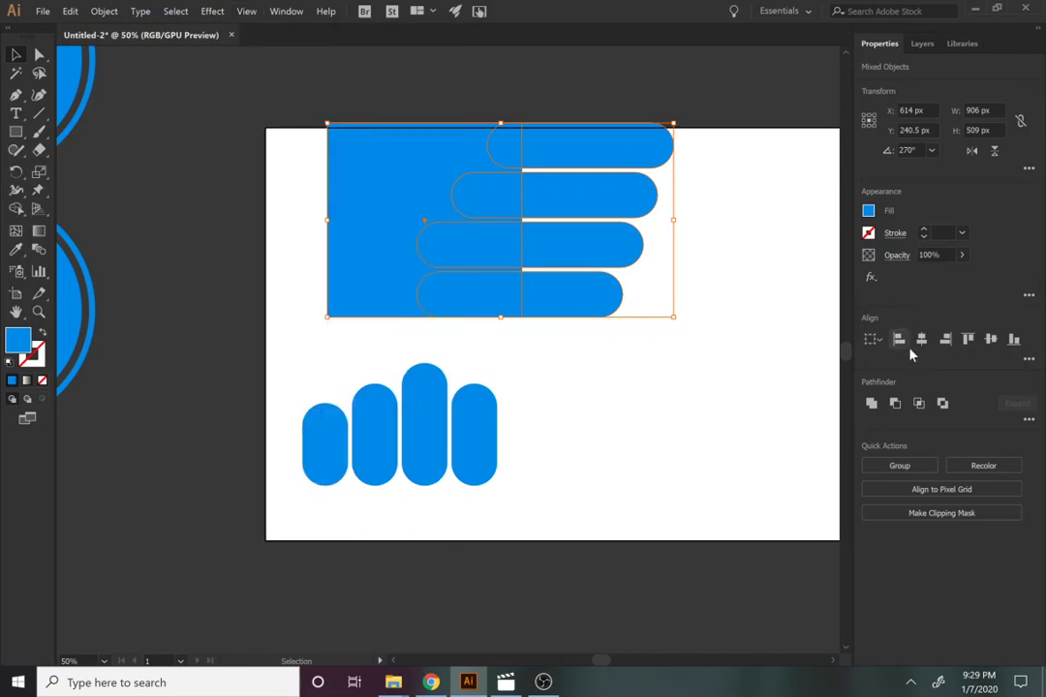
left_click(879, 408)
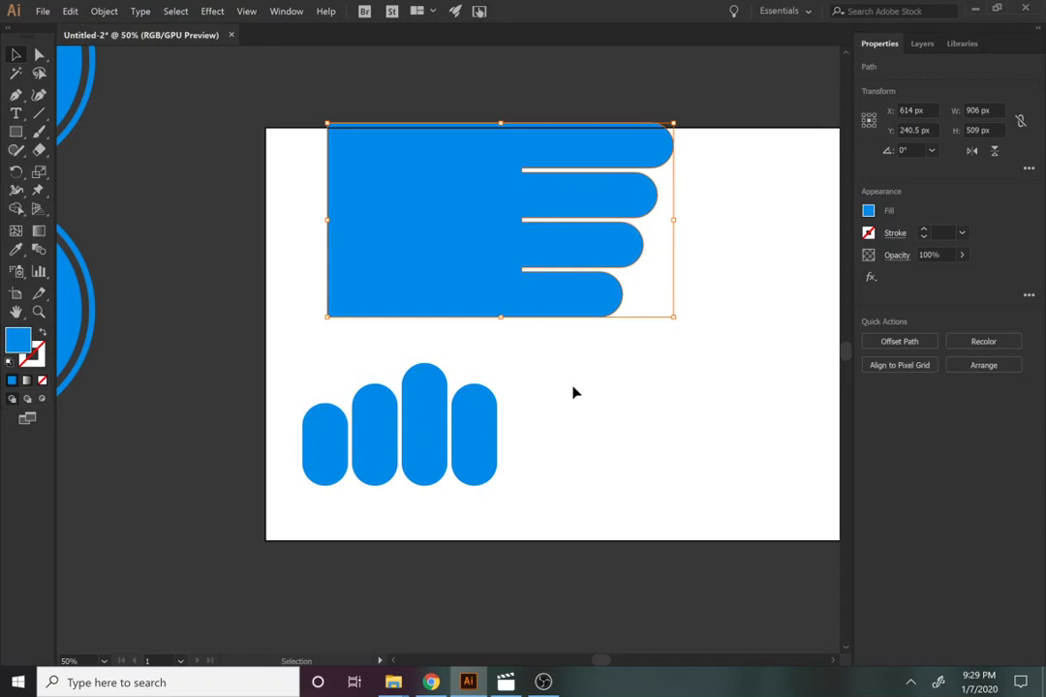
left_click_drag(486, 283, 429, 399)
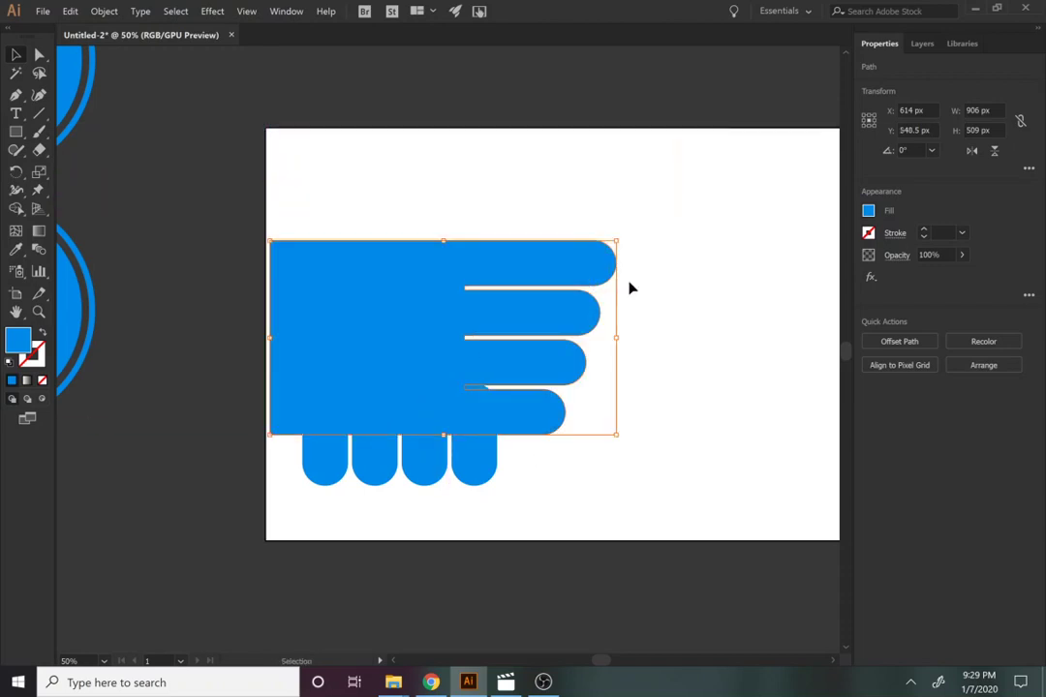
Fill the merged hand shape with red #DF1F00.
left_click(868, 211)
left_click(724, 368)
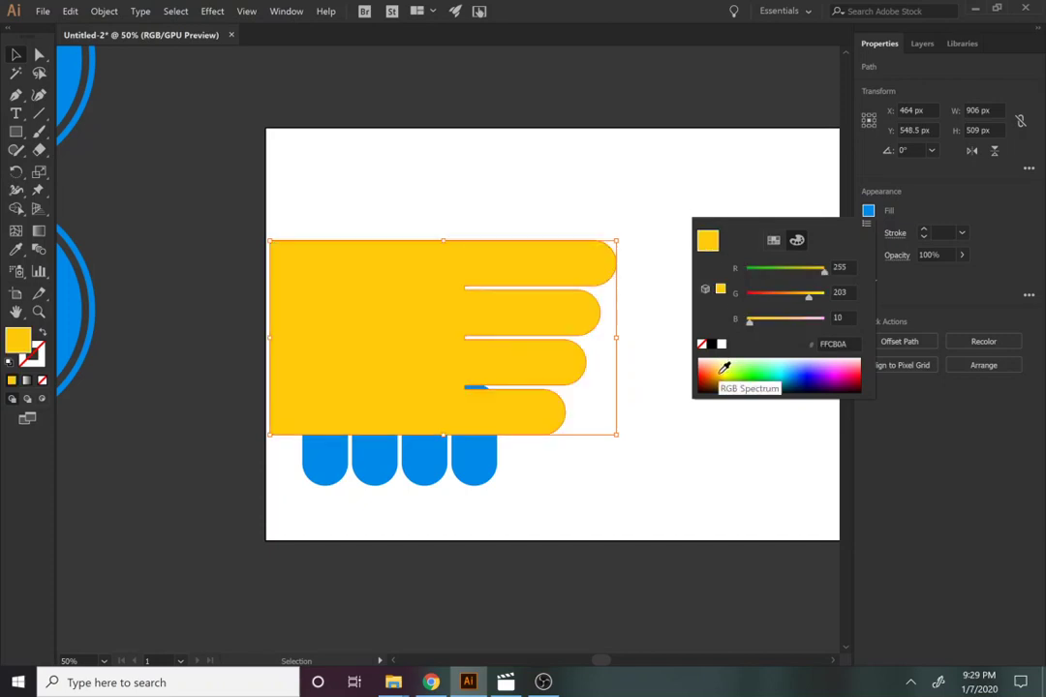
left_click(707, 371)
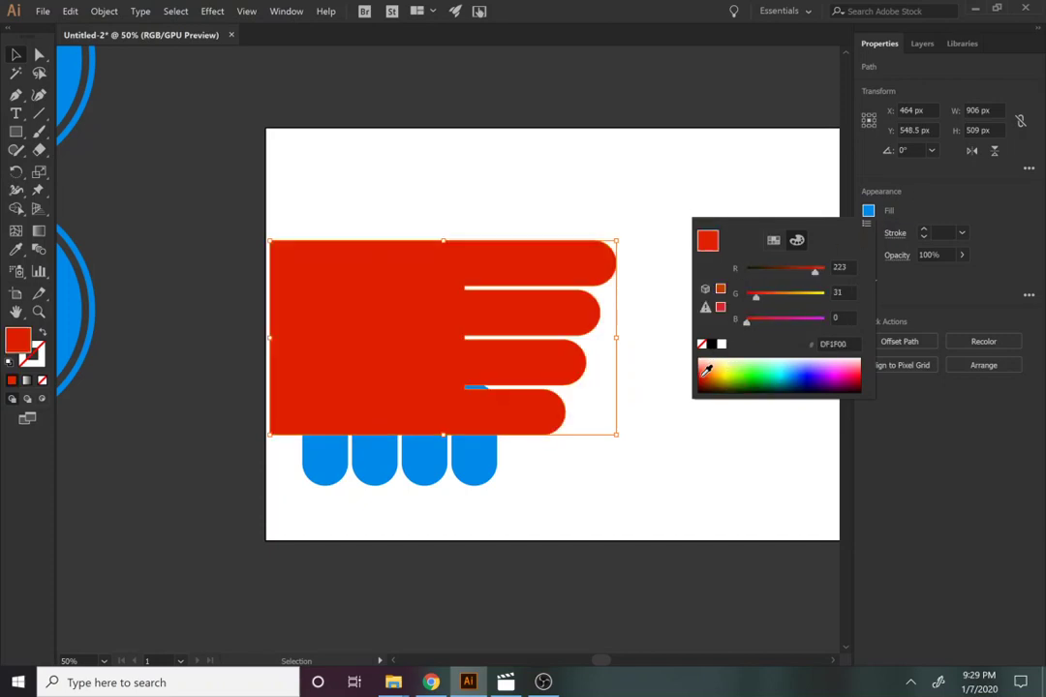
left_click(922, 169)
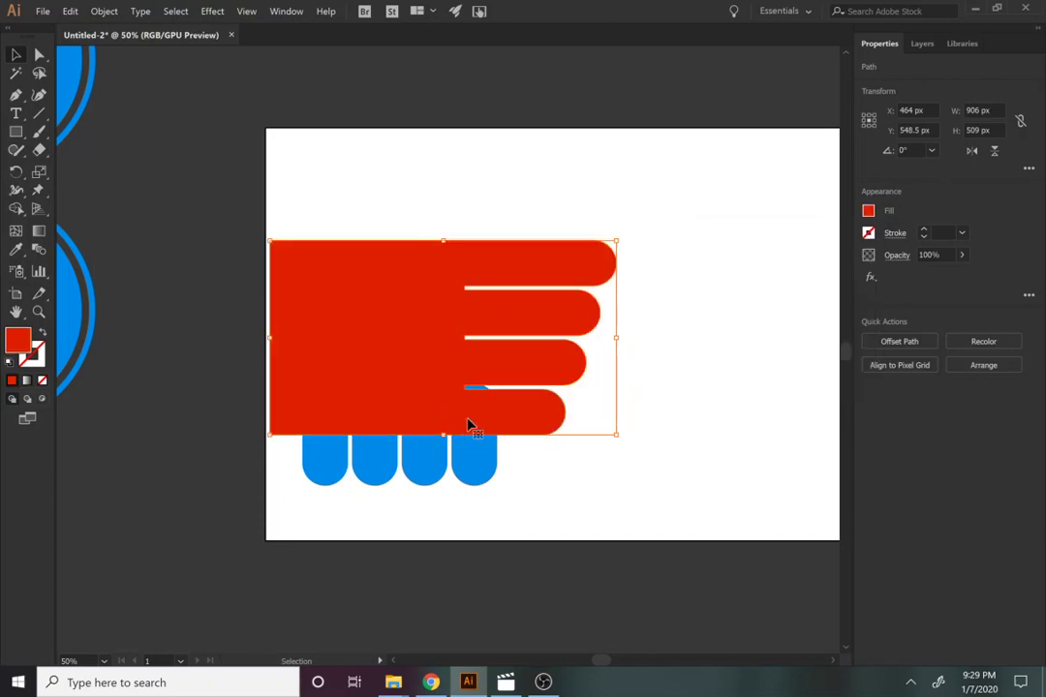
Send the red hand behind the blue finger pills, then enter and exit the finger group.
key("ctrl+shift+bracketleft")
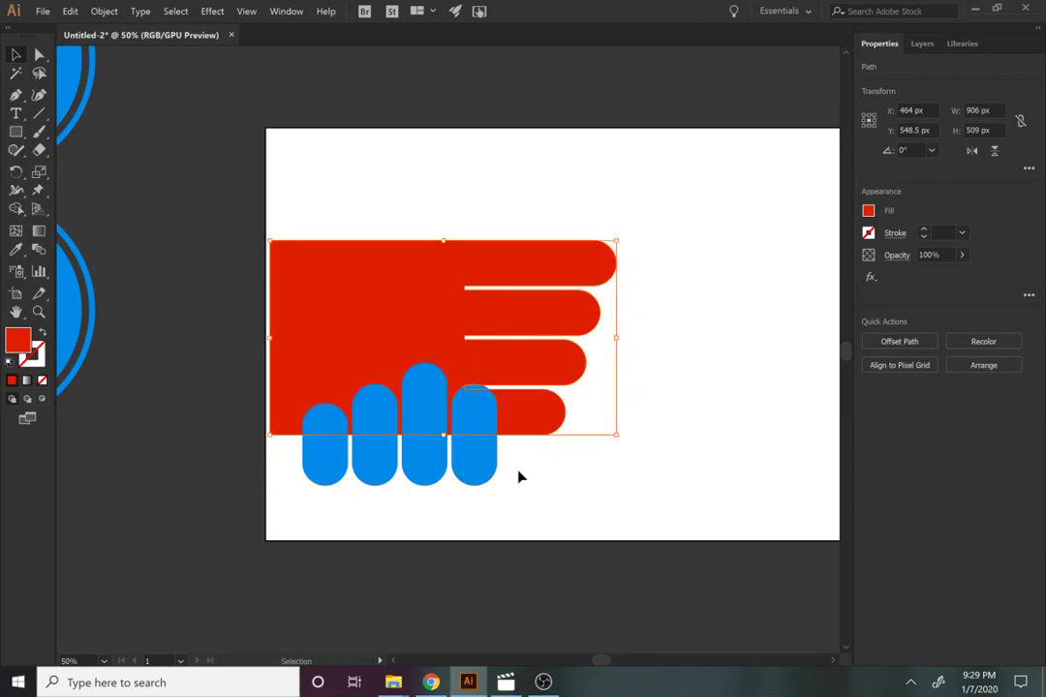
left_click(547, 473)
double_click(478, 478)
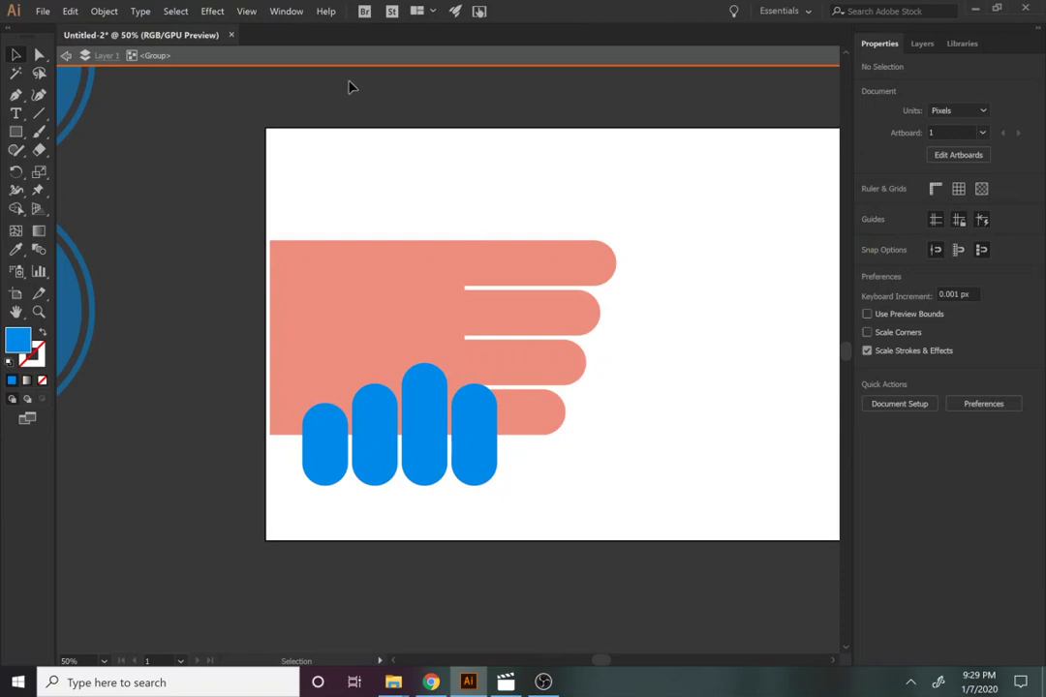
left_click(349, 60)
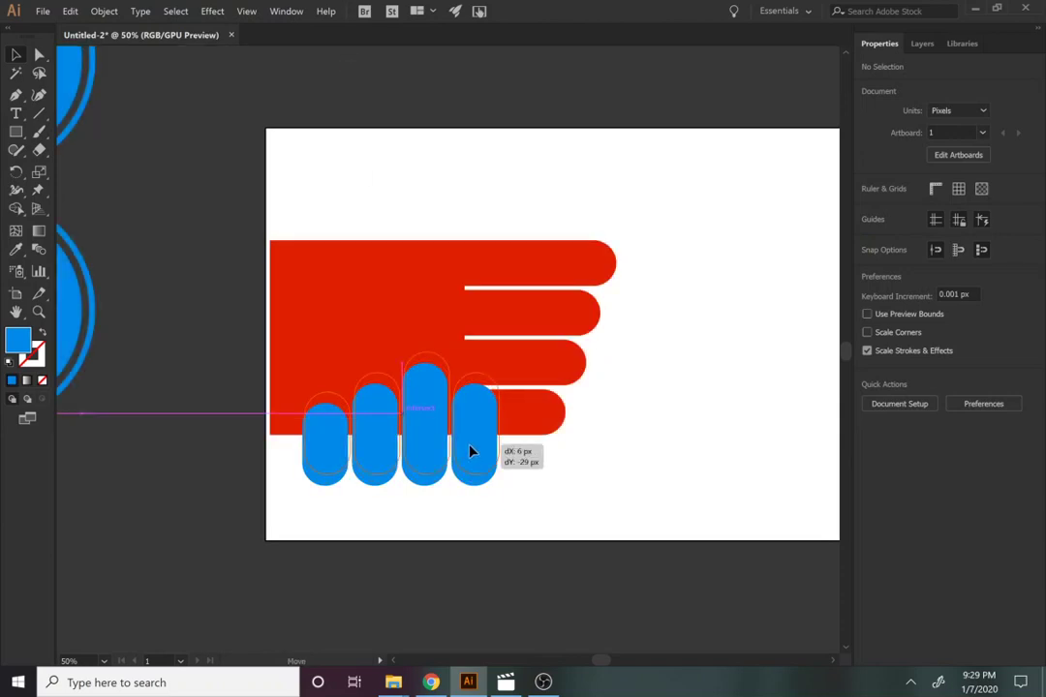